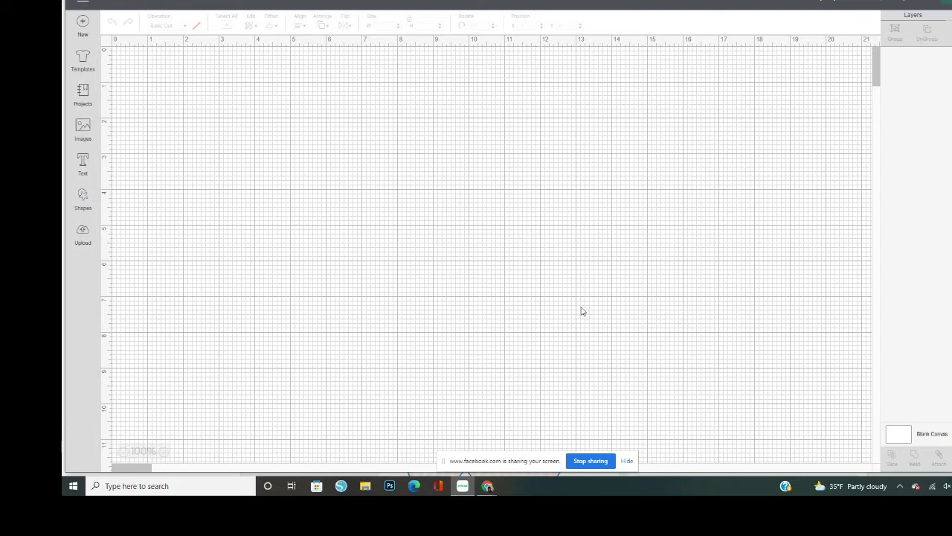
- Start a new image upload and browse for a file on the computer
left_click(83, 235)
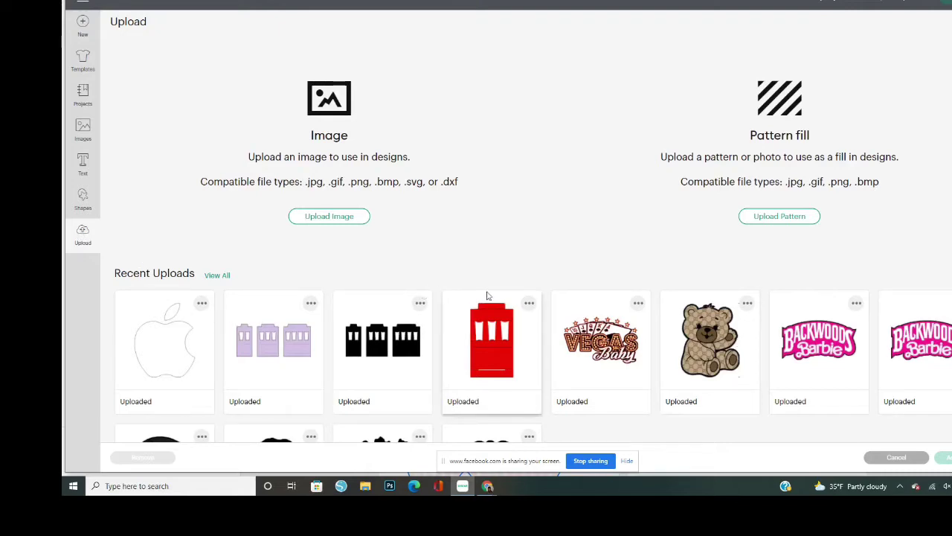
scroll(595, 346, "down", 2)
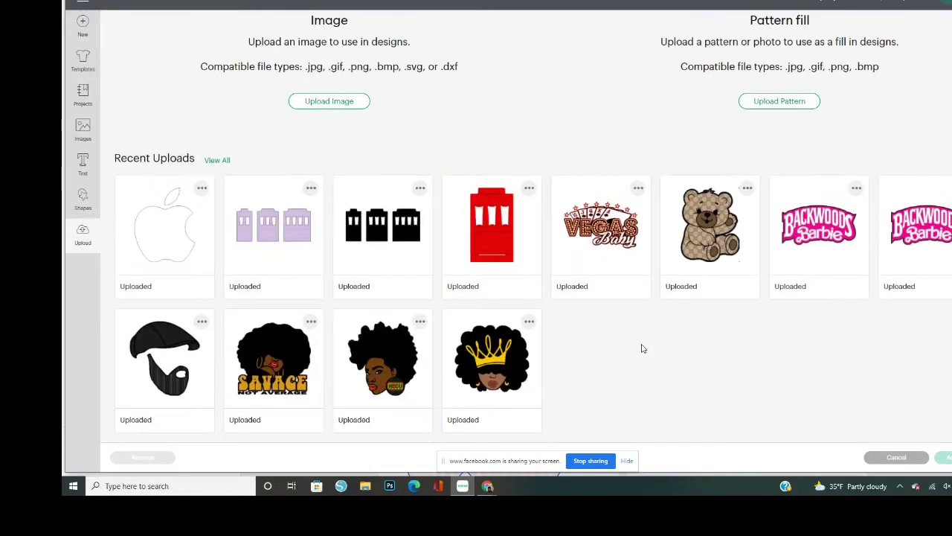
scroll(578, 347, "up", 2)
scroll(558, 347, "down", 2)
left_click(334, 109)
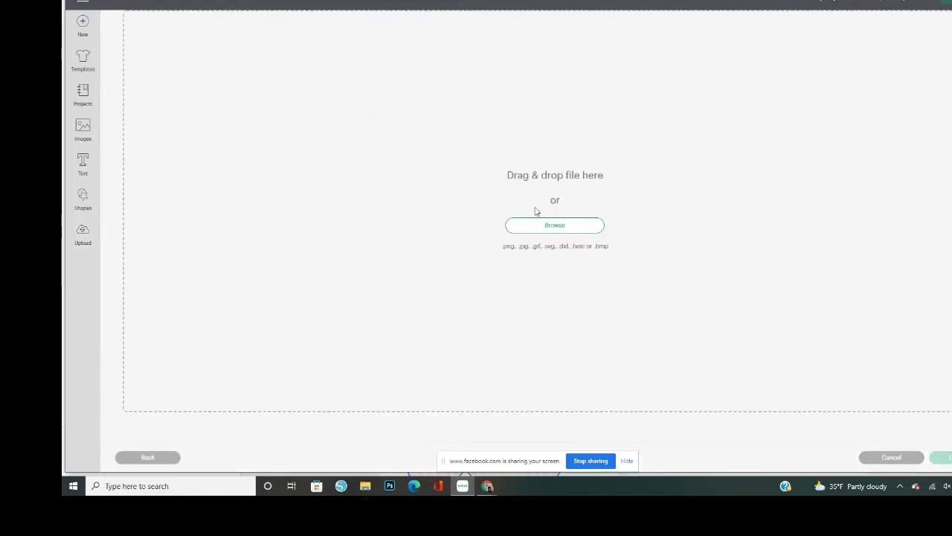
left_click(554, 230)
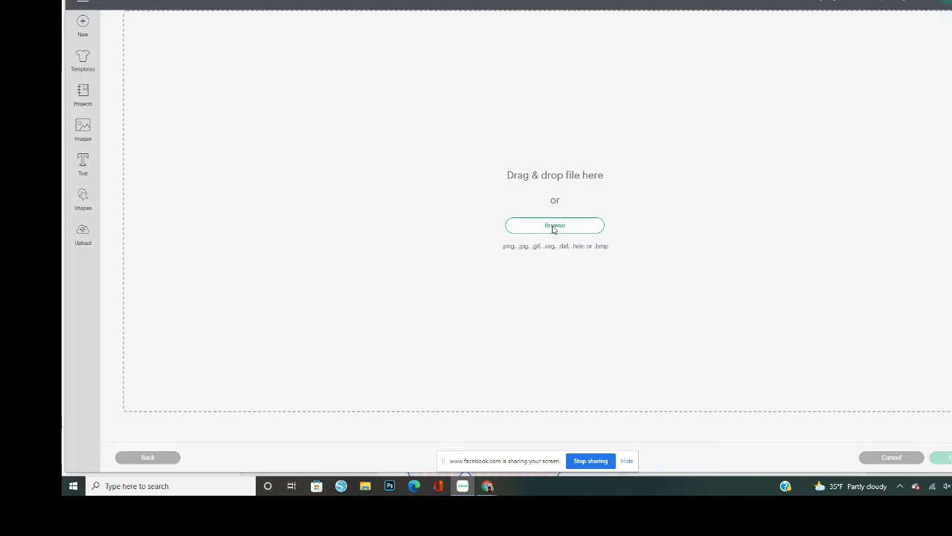
left_click(553, 230)
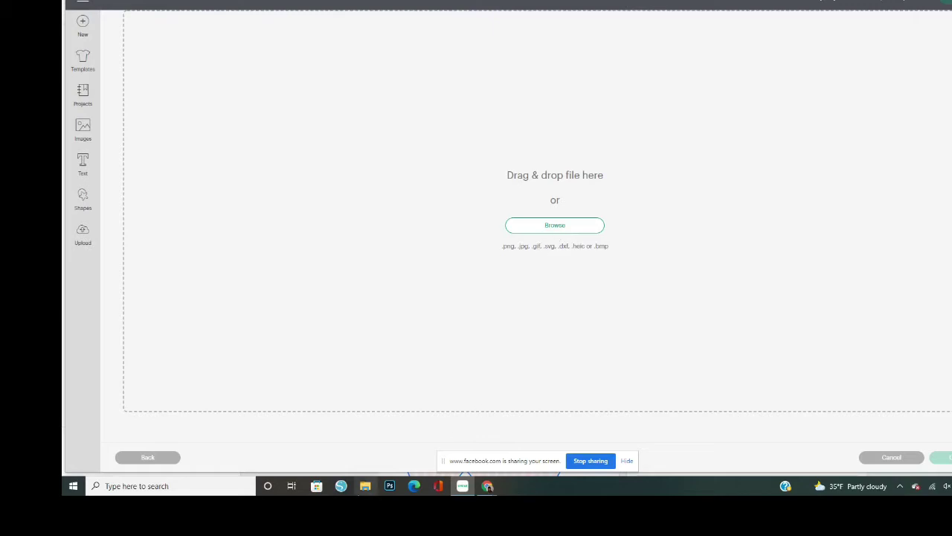
- Look for the image to upload in the Downloads folder with File Explorer
left_click(366, 486)
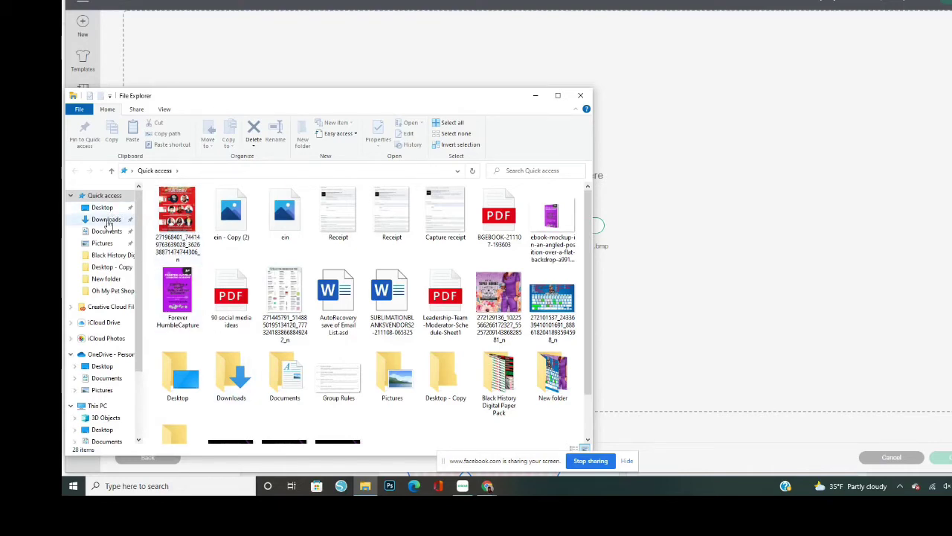
left_click(108, 223)
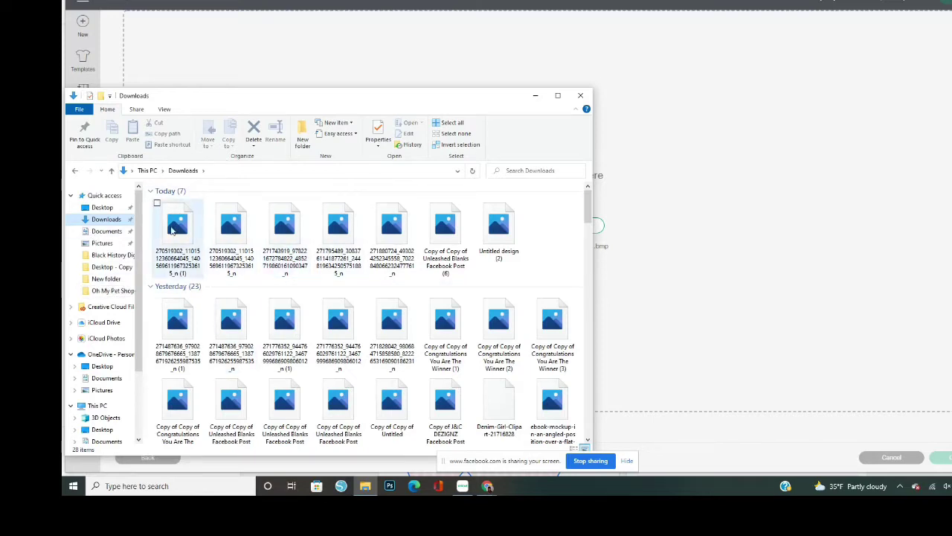
left_click(178, 227)
double_click(179, 228)
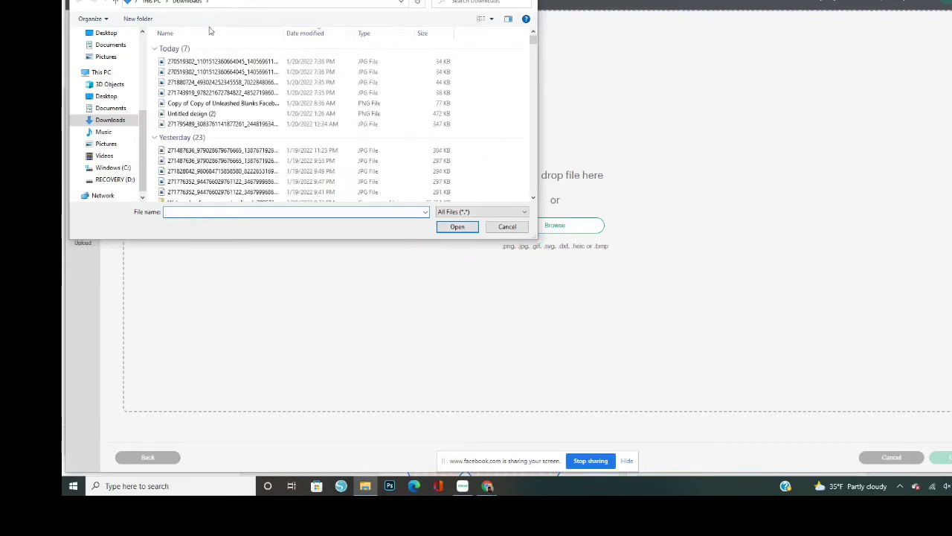
- Upload the "Love" teddy bear JPG starting with 270519302 from Downloads and continue with the Complex image type
left_click(201, 64)
left_click_drag(204, 64, 583, 226)
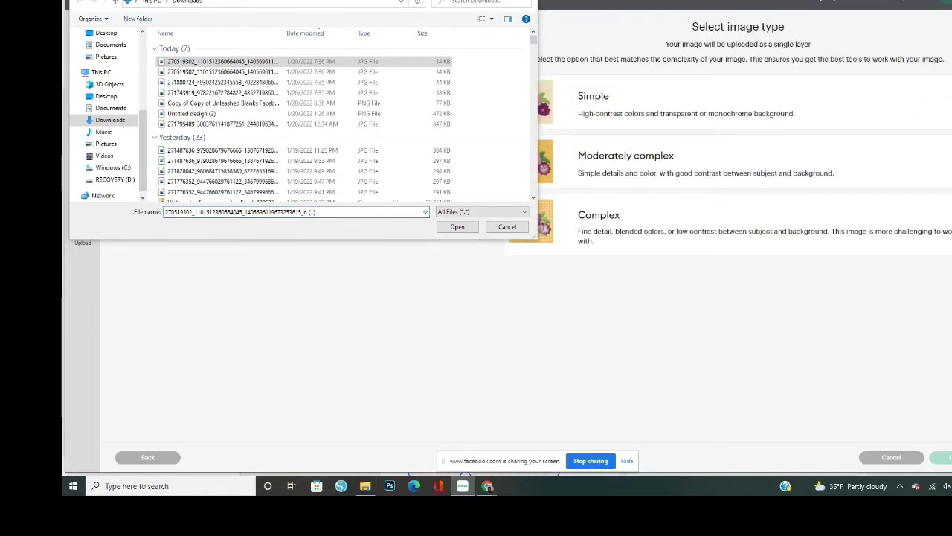
key("Escape")
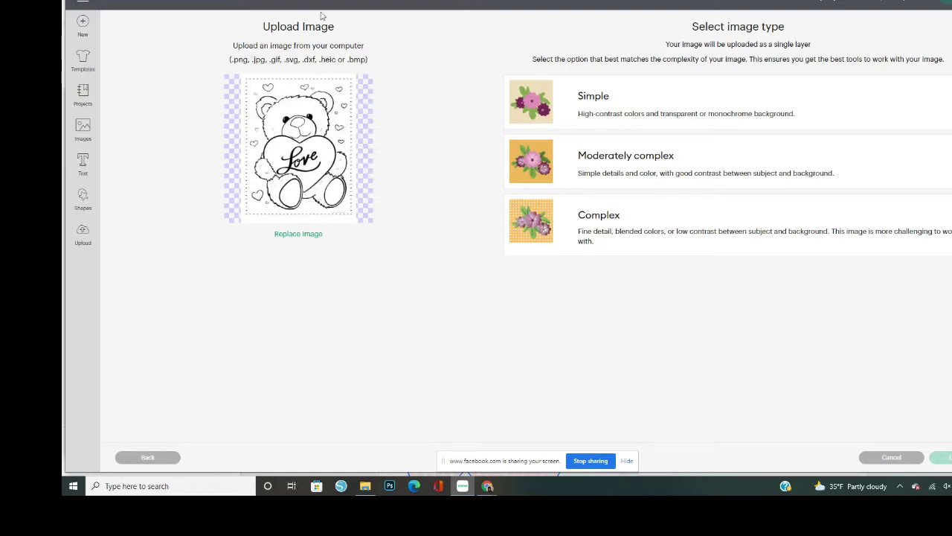
left_click(596, 224)
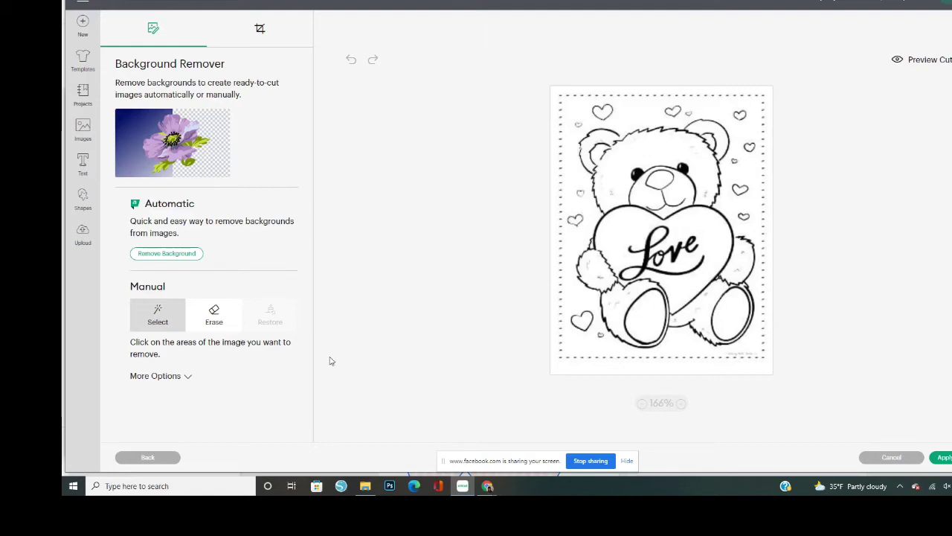
- Remove the white areas of the bear's head, its right-hand ear and the surrounding page background with the Select tool
left_click(229, 321)
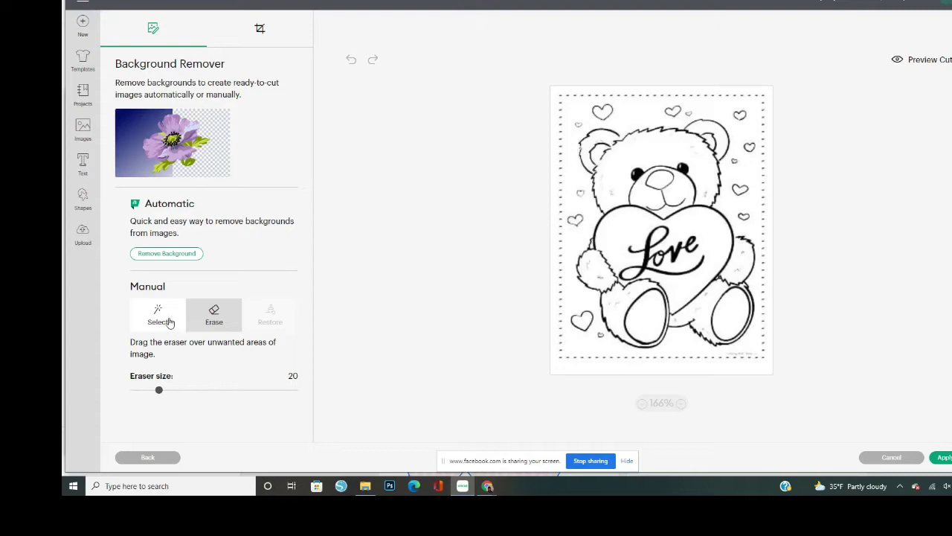
left_click(156, 320)
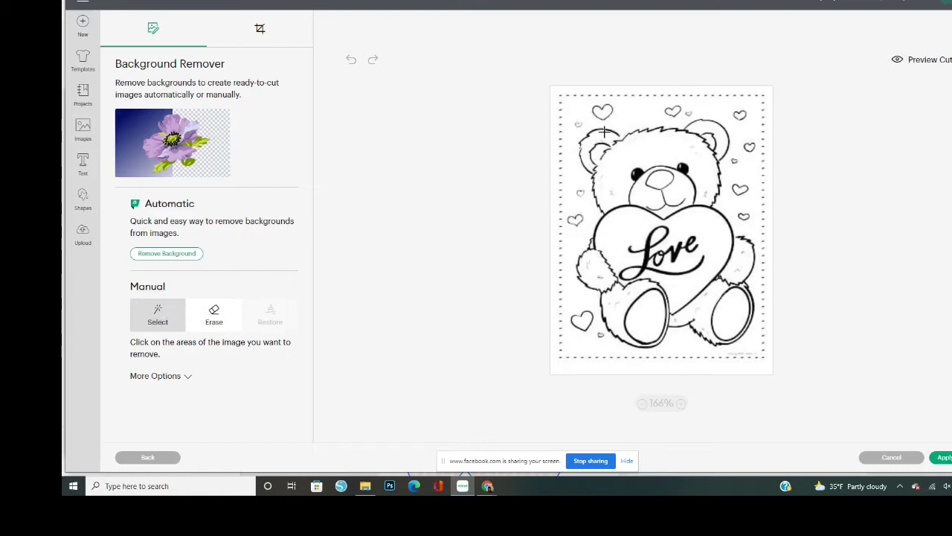
left_click(637, 146)
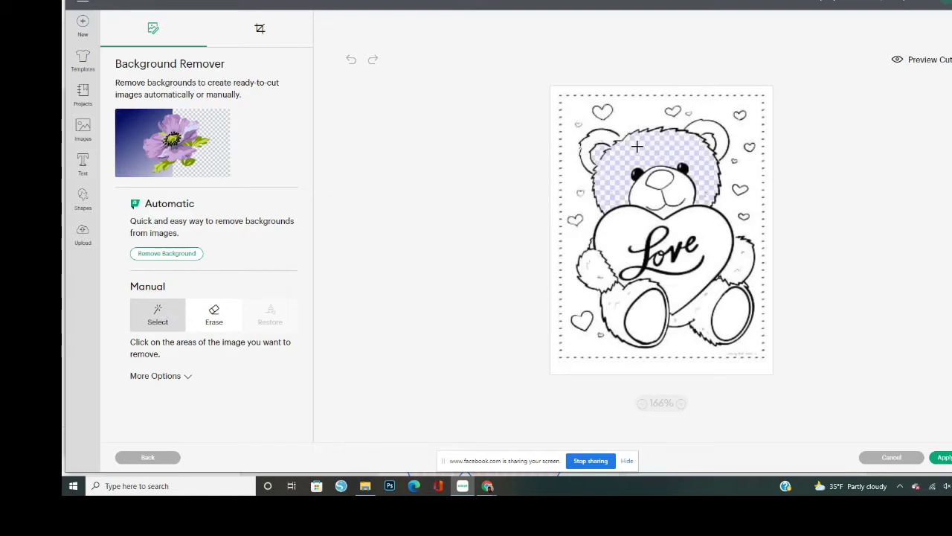
left_click(704, 127)
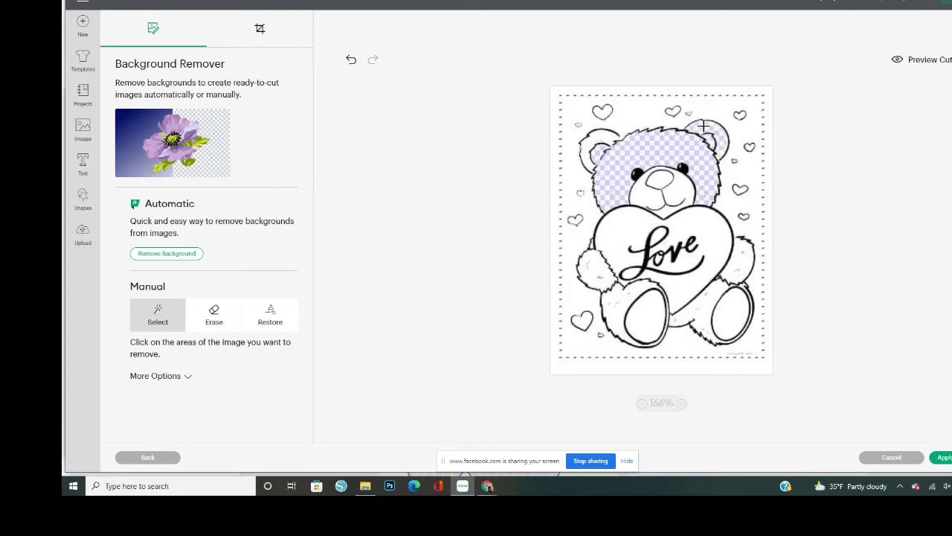
left_click(633, 120)
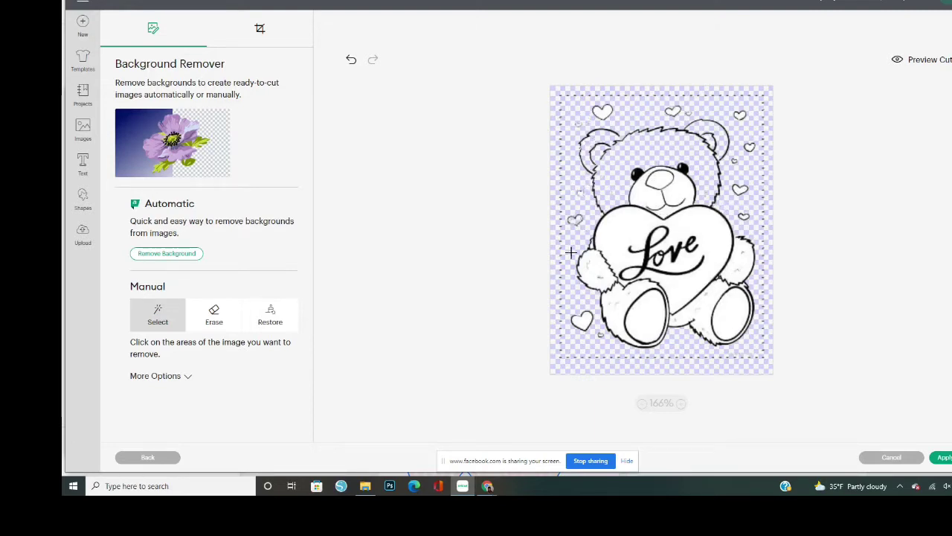
- Remove the white fill from the bear's left-hand arm, both legs, left-hand foot pad and the large "Love" heart
left_click(592, 266)
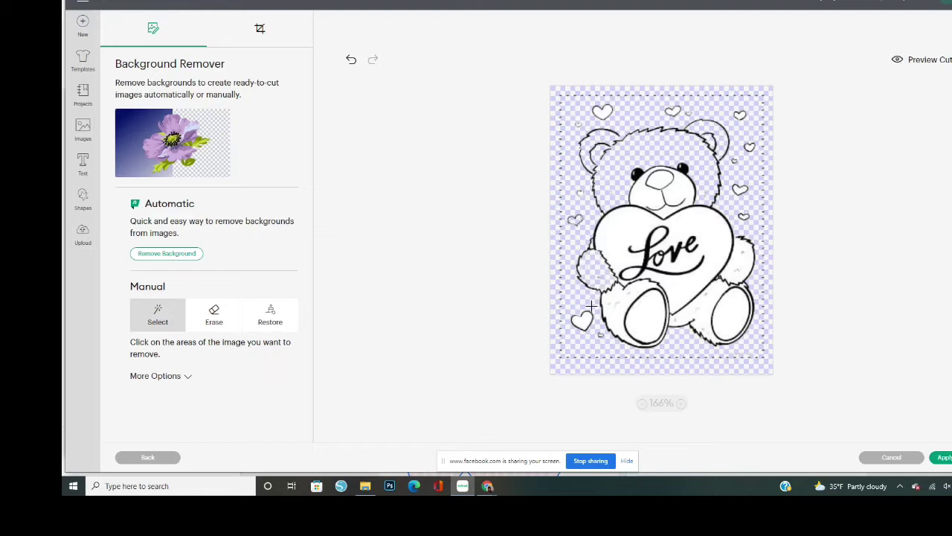
left_click(616, 310)
left_click(643, 319)
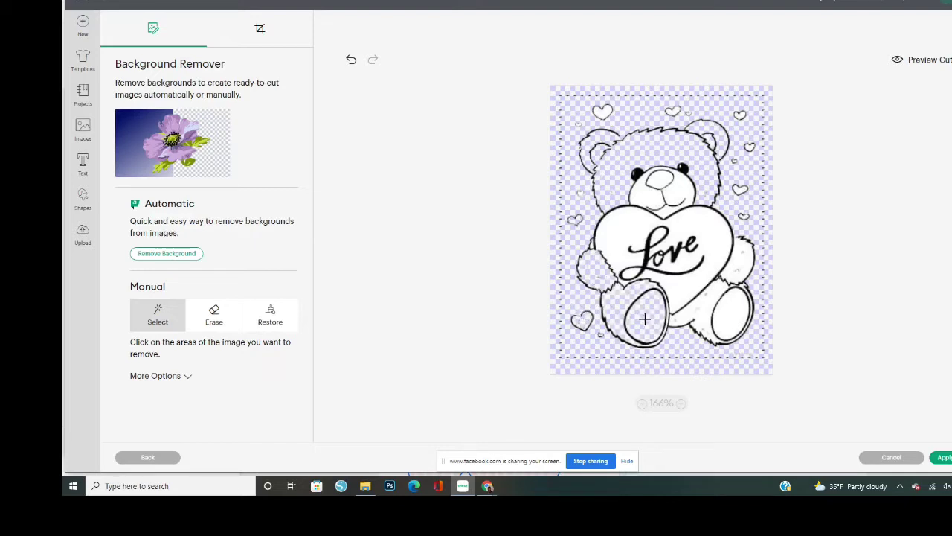
left_click(689, 316)
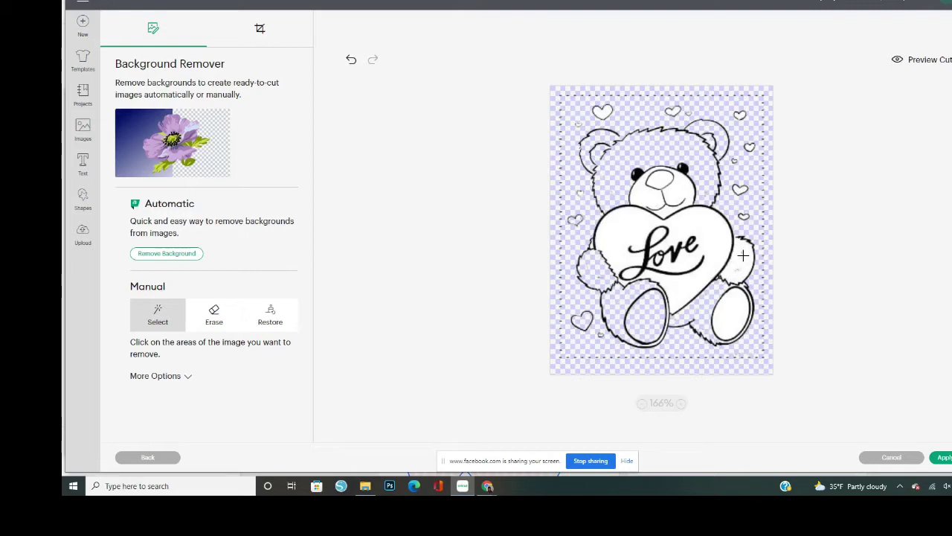
left_click(622, 235)
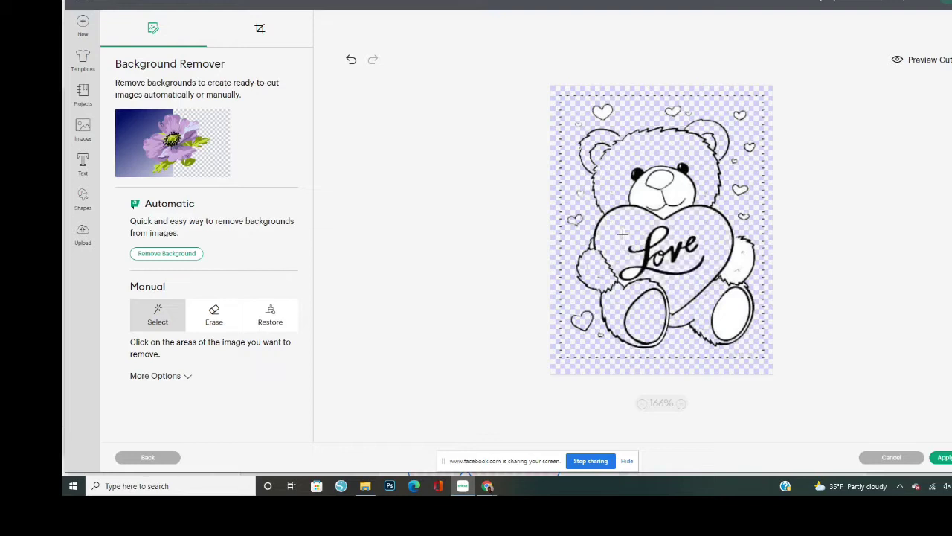
- Switch to the Erase tool, try a larger eraser of 33, and set the eraser size to 9
left_click(214, 320)
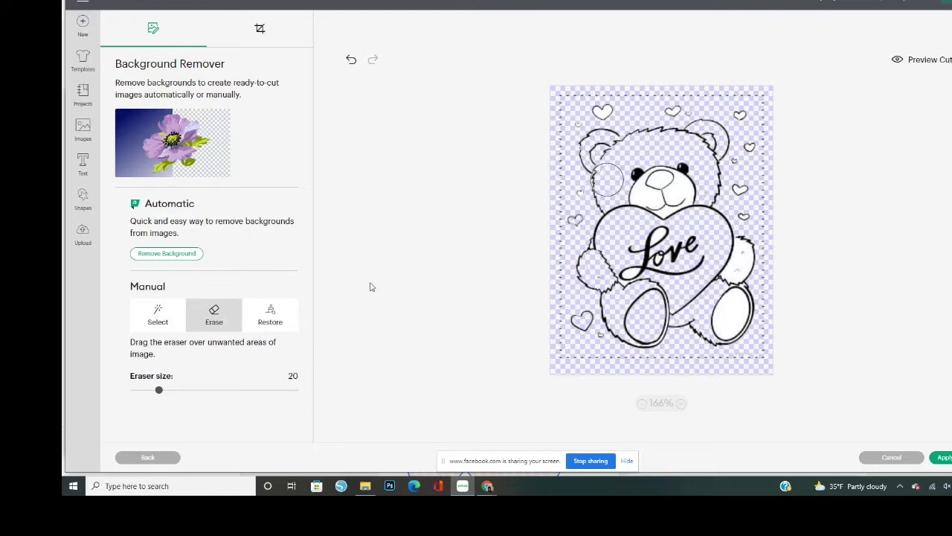
mouse_move(166, 389)
left_mouse_down()
mouse_move(198, 390)
mouse_move(150, 390)
mouse_move(241, 389)
mouse_move(165, 389)
mouse_move(182, 390)
left_mouse_up()
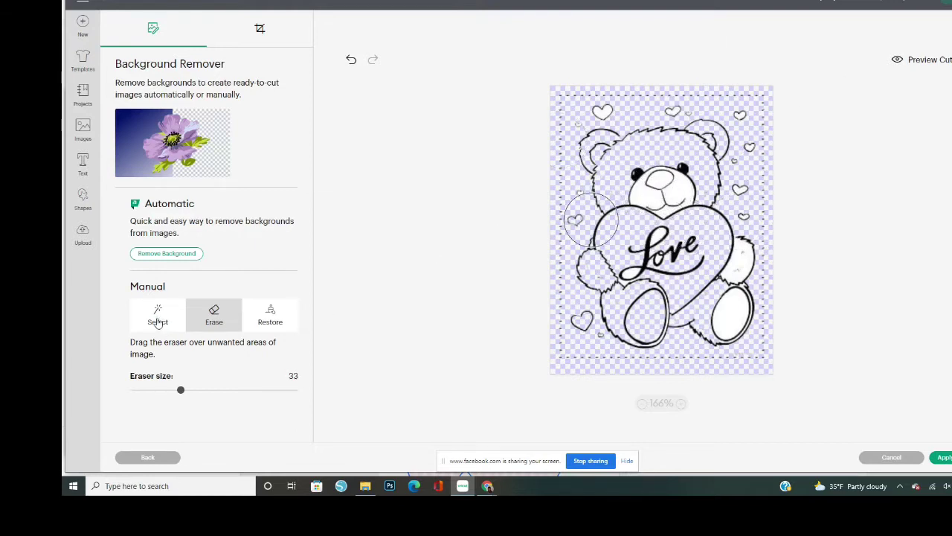
left_click_drag(180, 392, 141, 390)
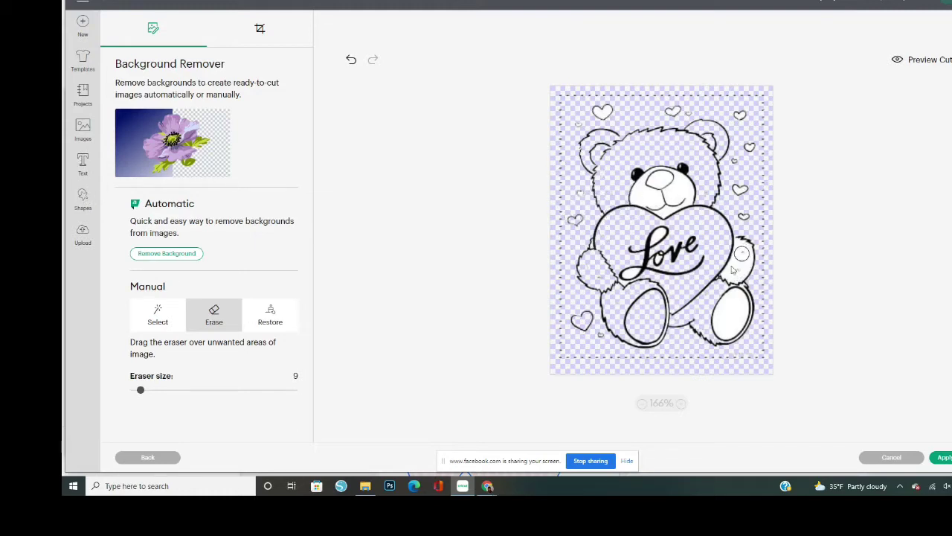
- Start another image upload with the "Happy Valentine's Day" bear JPG starting with 271880724, using the Complex image type
left_click(82, 234)
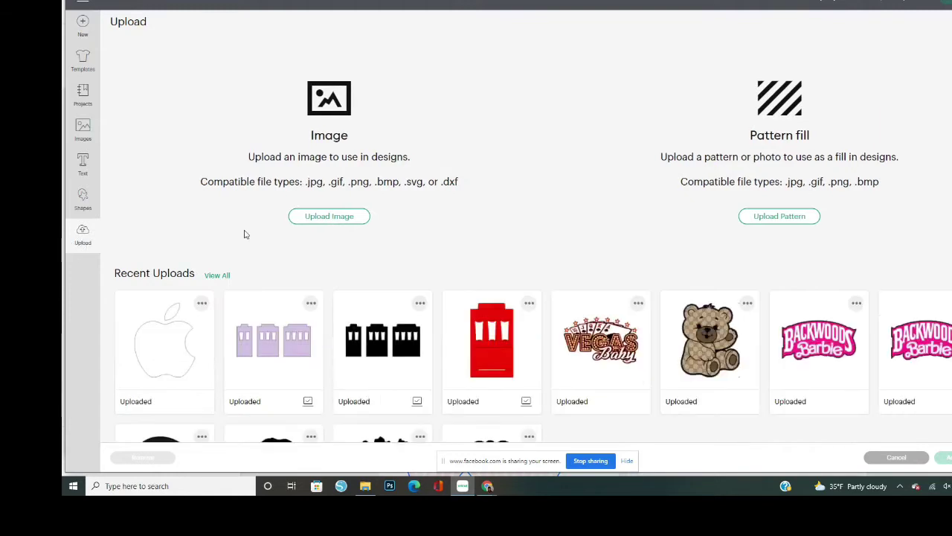
left_click(341, 222)
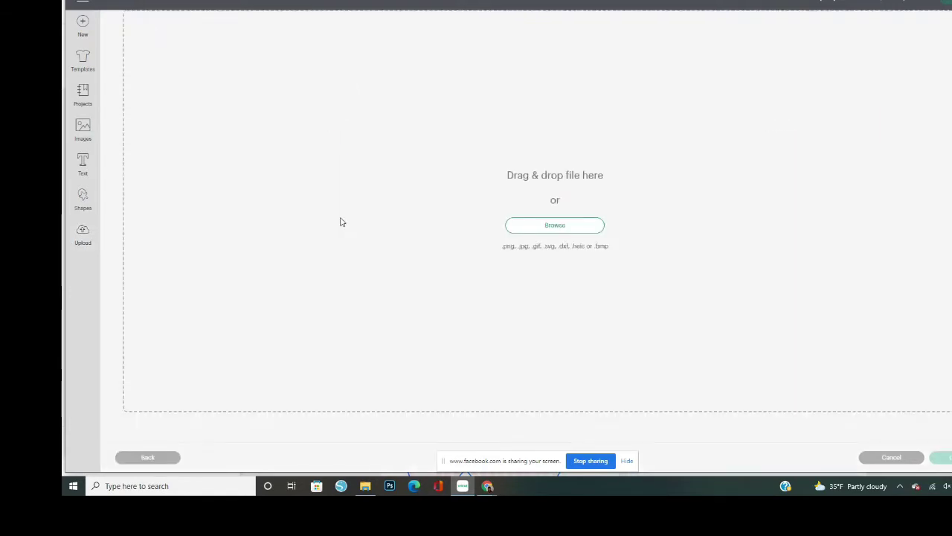
left_click(557, 225)
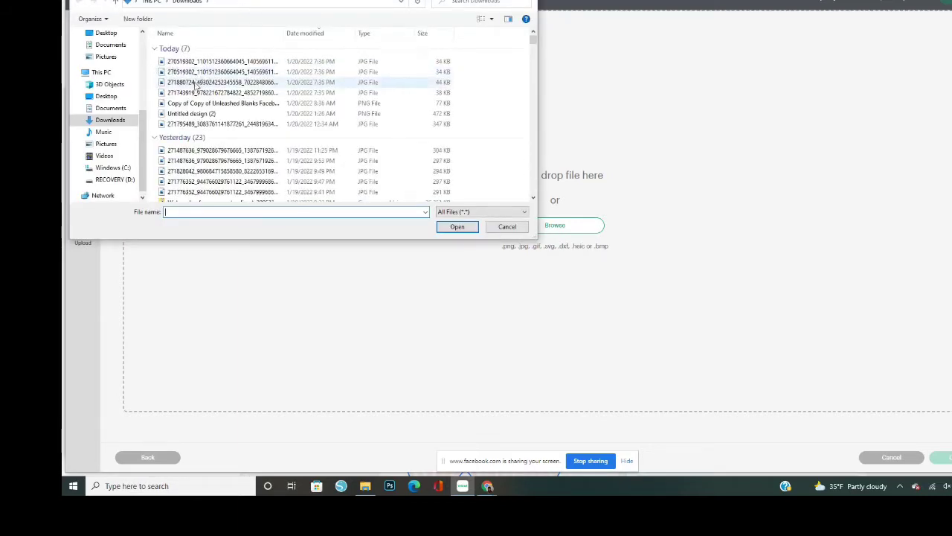
left_click_drag(196, 84, 603, 157)
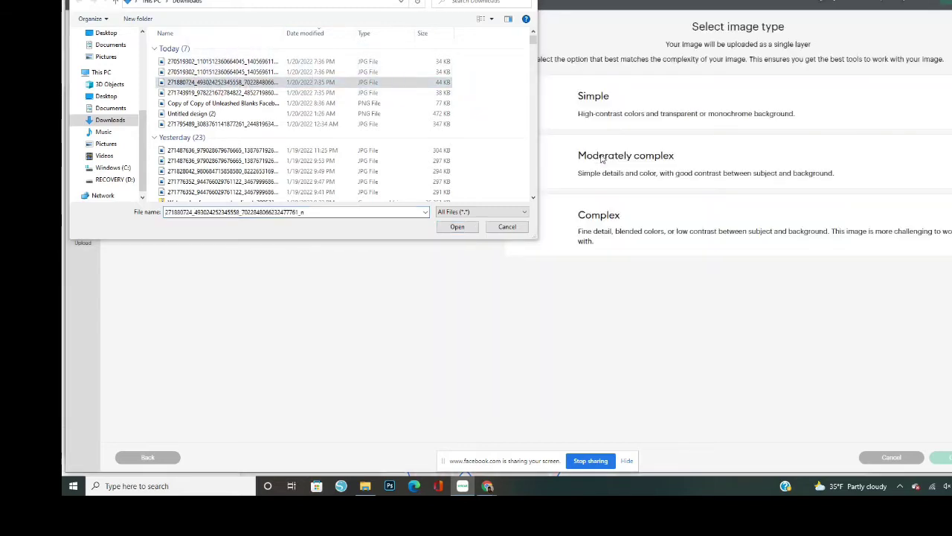
key("Escape")
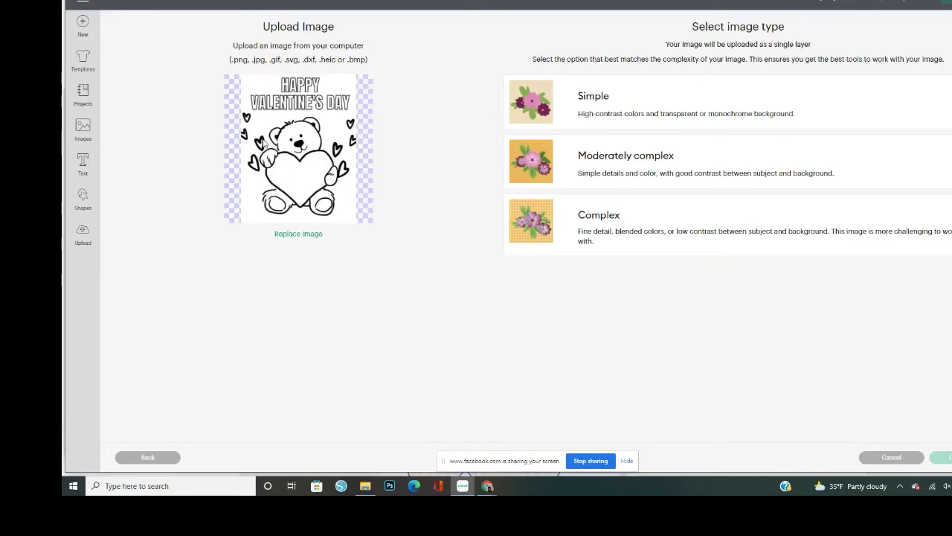
left_click(575, 217)
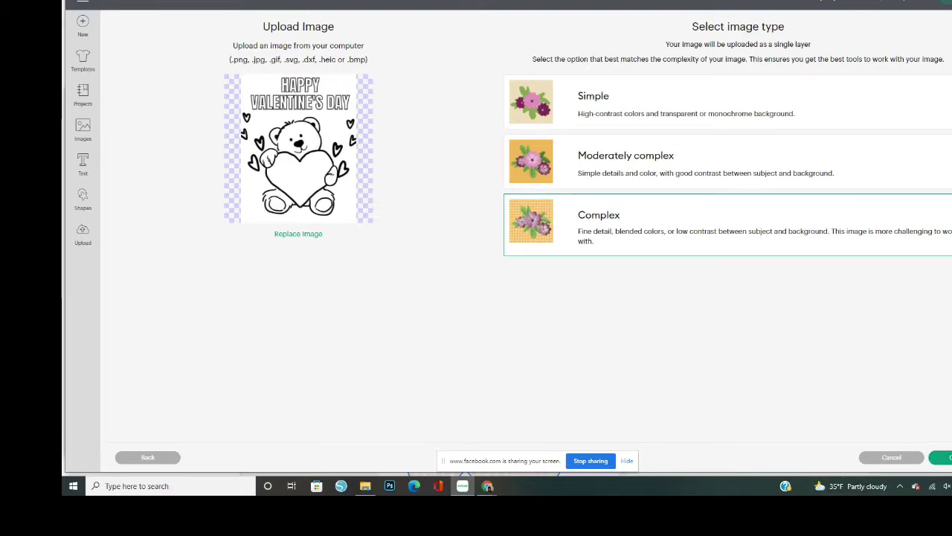
left_click(941, 457)
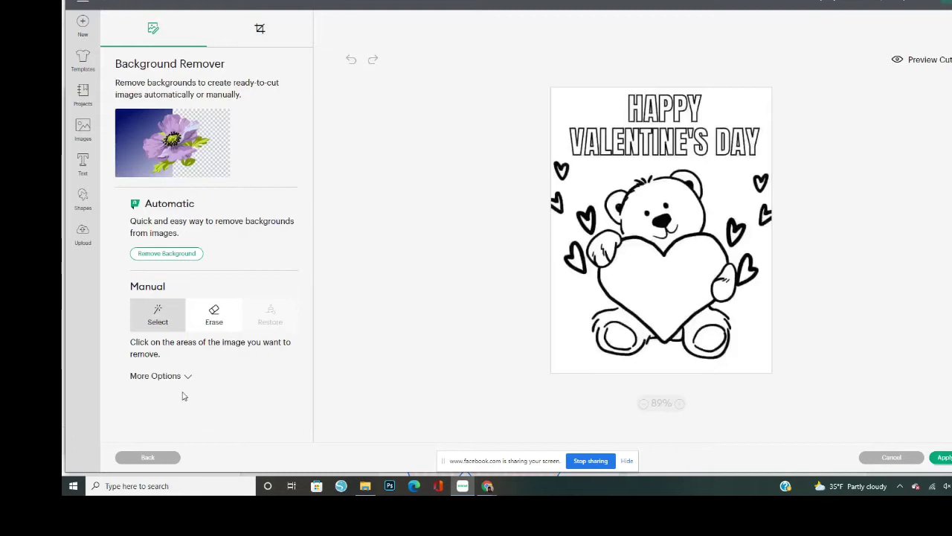
- Try automatic background removal on the Valentine bear image and revert it
left_click(168, 254)
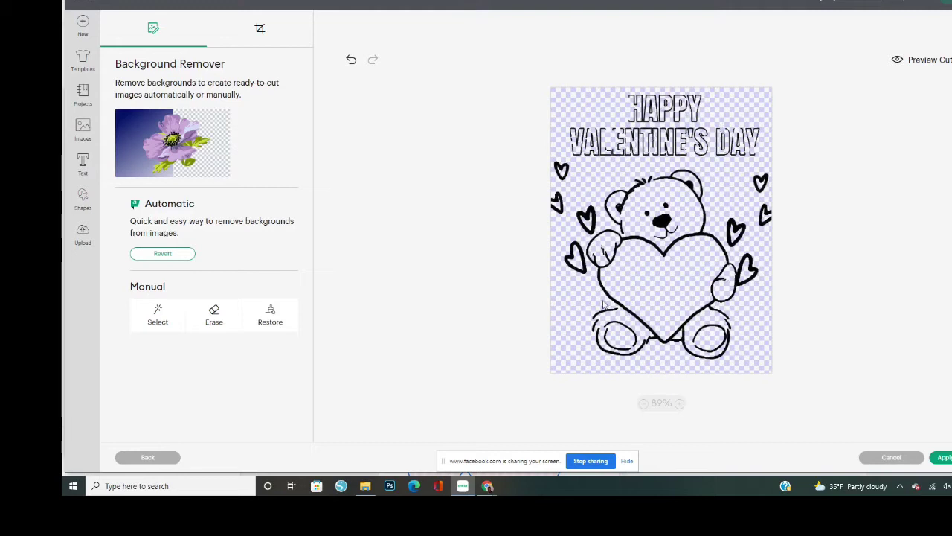
left_click(163, 254)
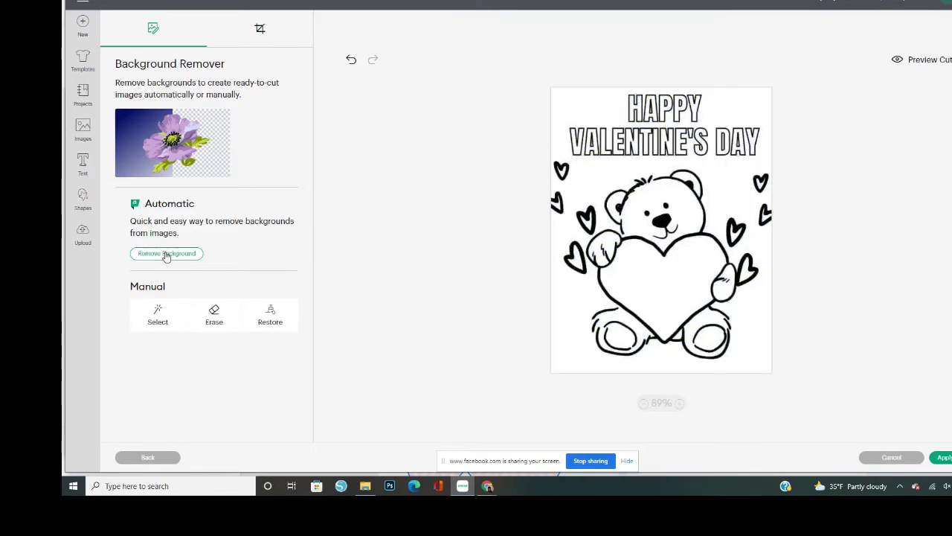
- Remove the white from the lettering, background, bear and heart with the manual Select tool, then preview the cut and undo the last removal
left_click(160, 315)
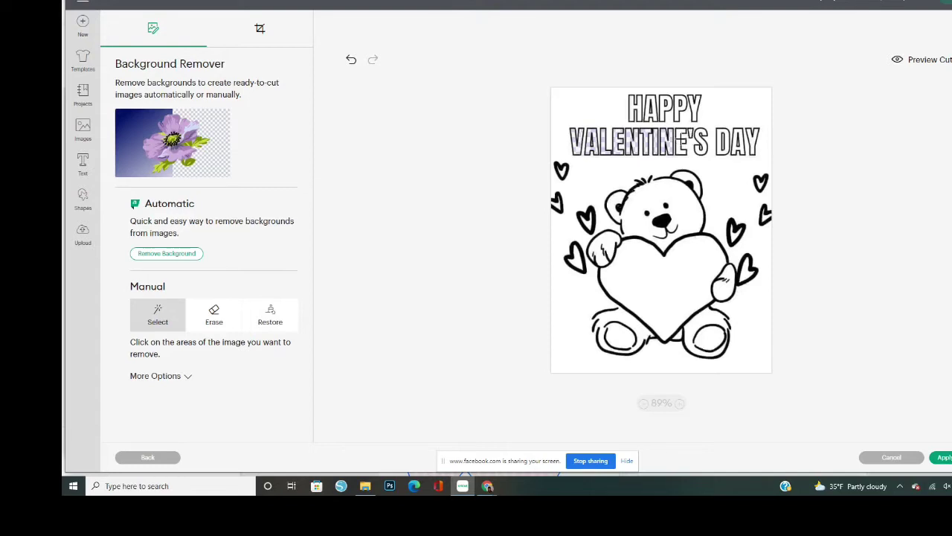
left_click(636, 107)
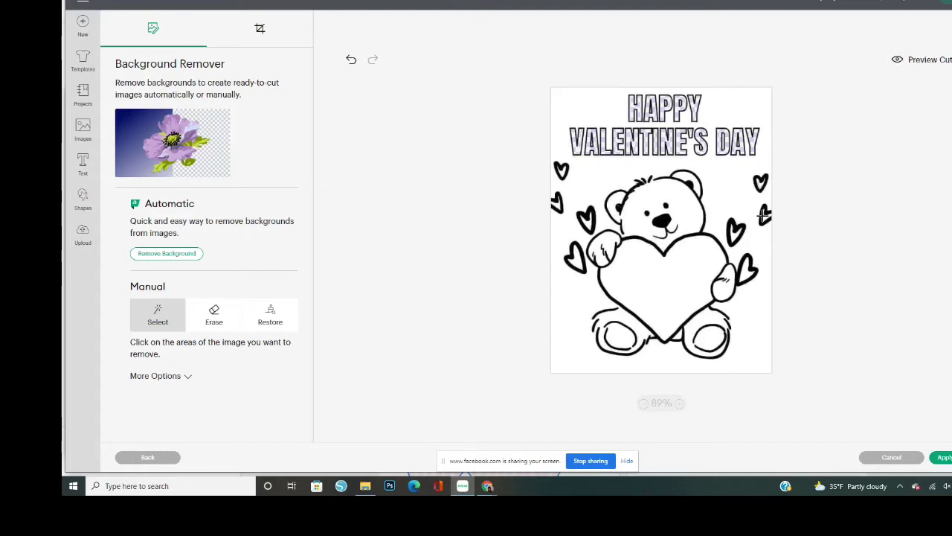
left_click(732, 234)
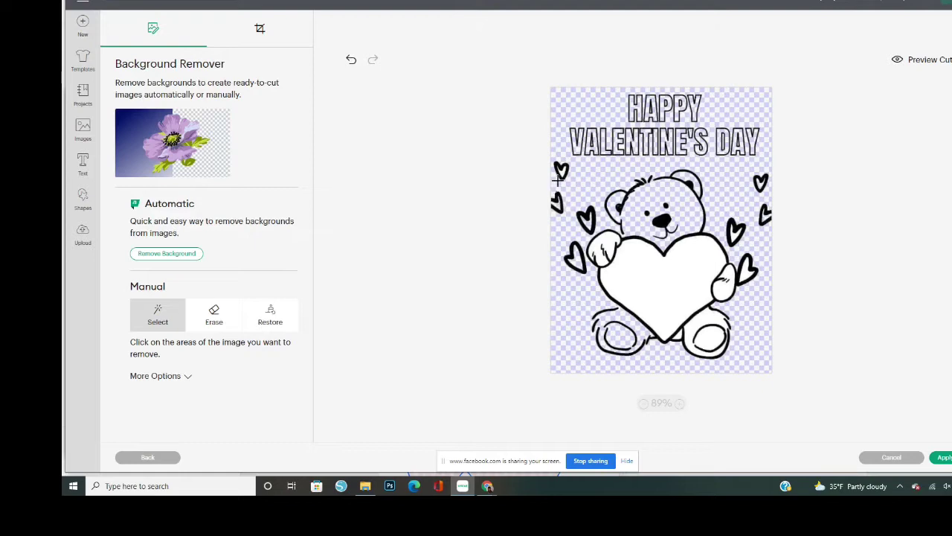
left_click(635, 273)
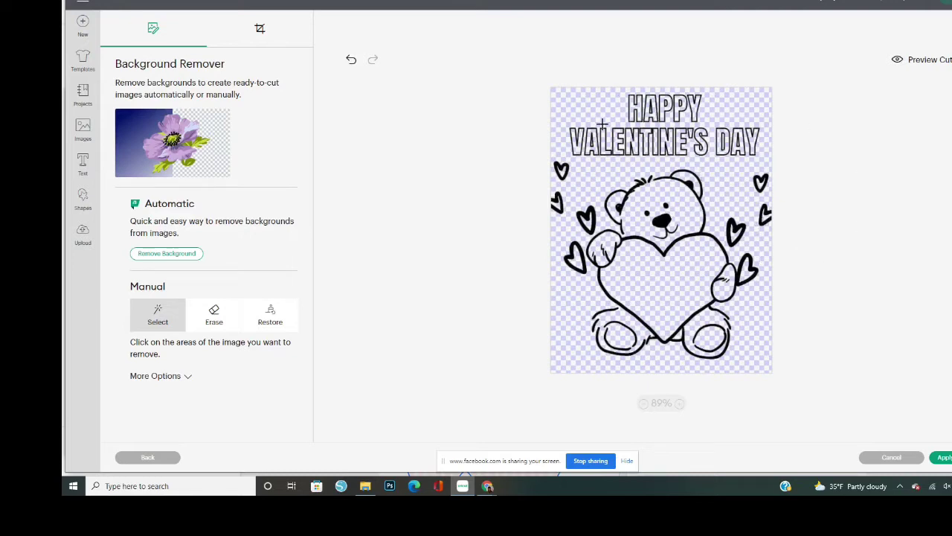
left_click(905, 63)
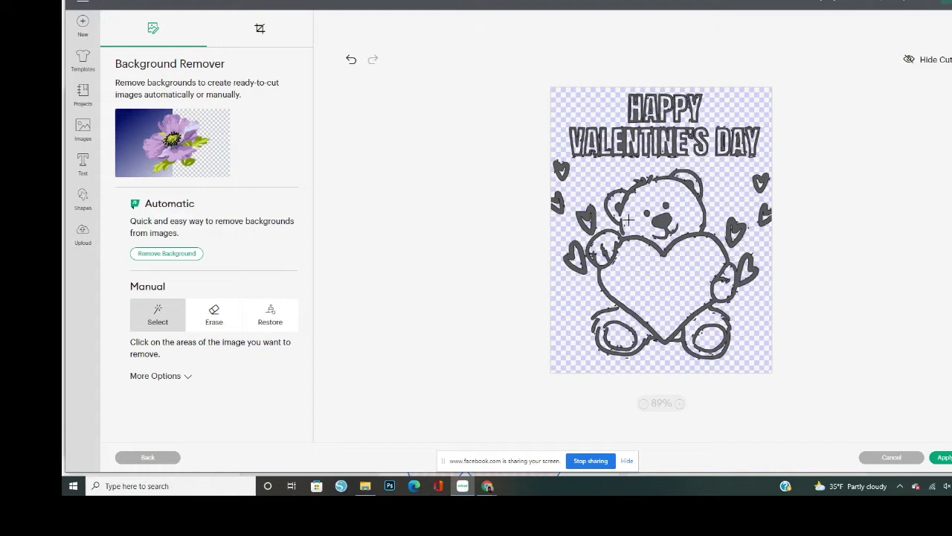
left_click(351, 62)
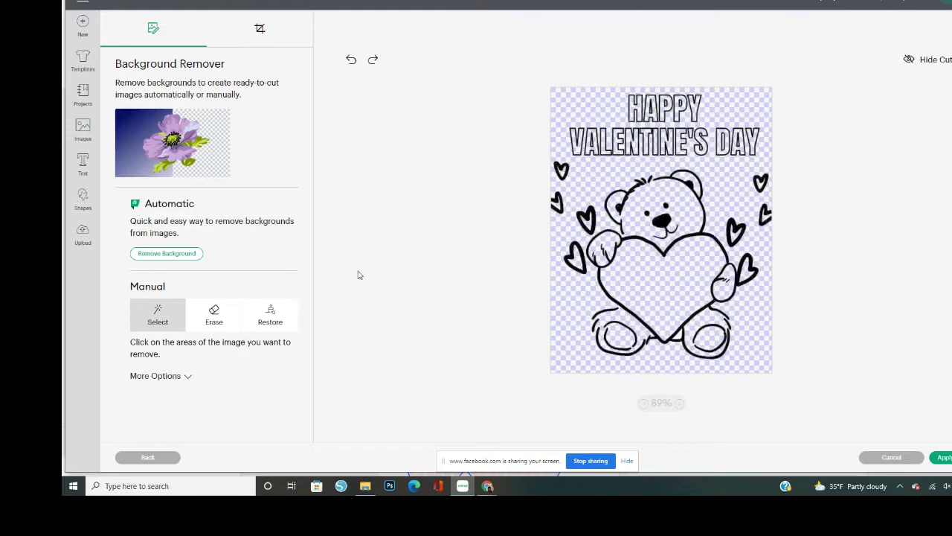
- Start a new image upload and load the JPG of the bear holding the "Love" heart from Downloads
left_click(83, 234)
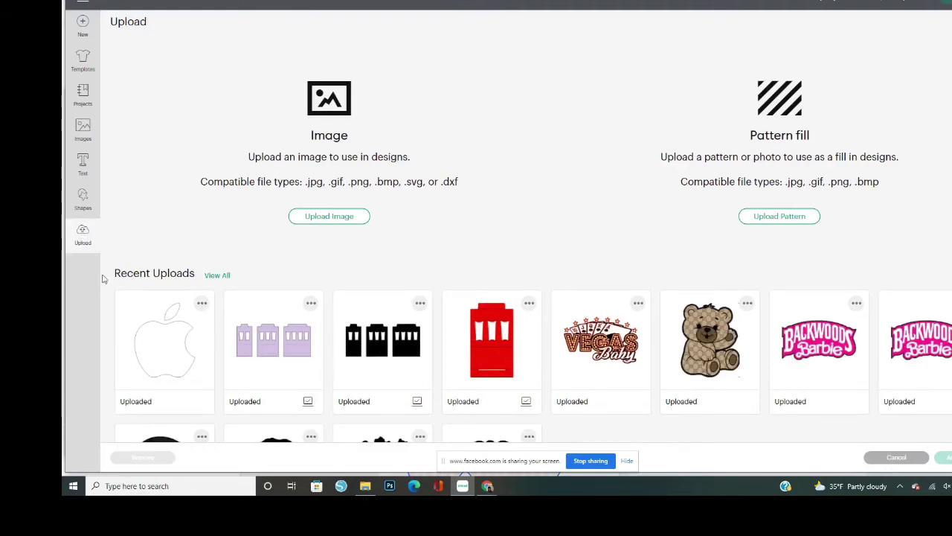
left_click(341, 221)
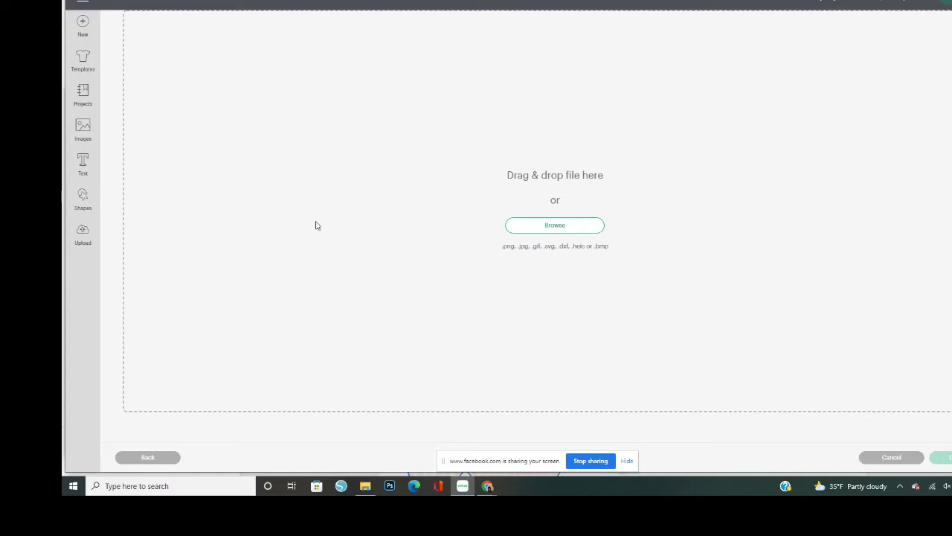
left_click(558, 227)
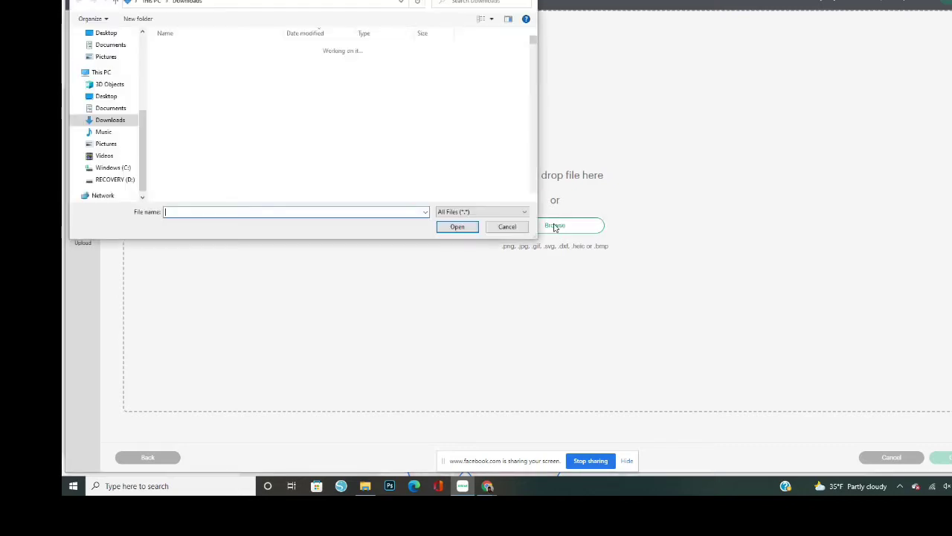
left_click_drag(237, 72, 602, 202)
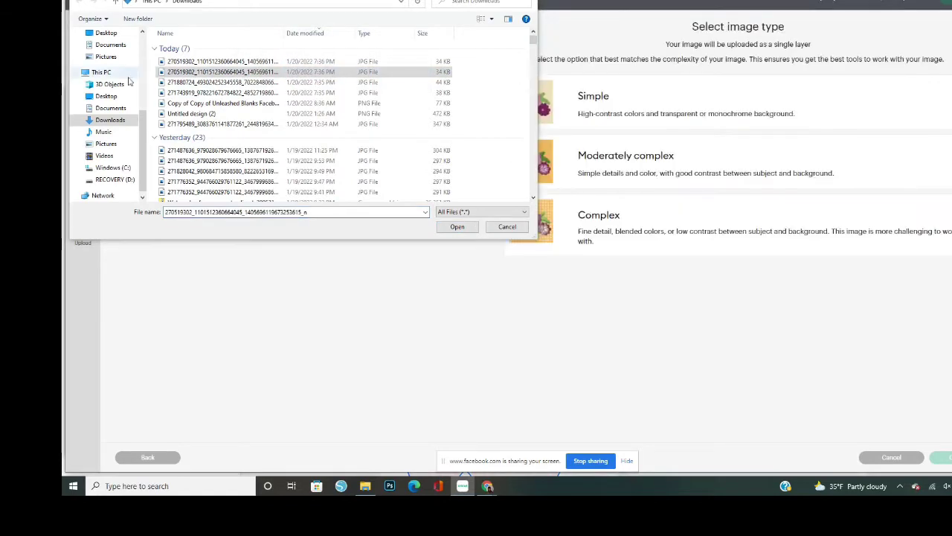
left_click_drag(189, 92, 578, 276)
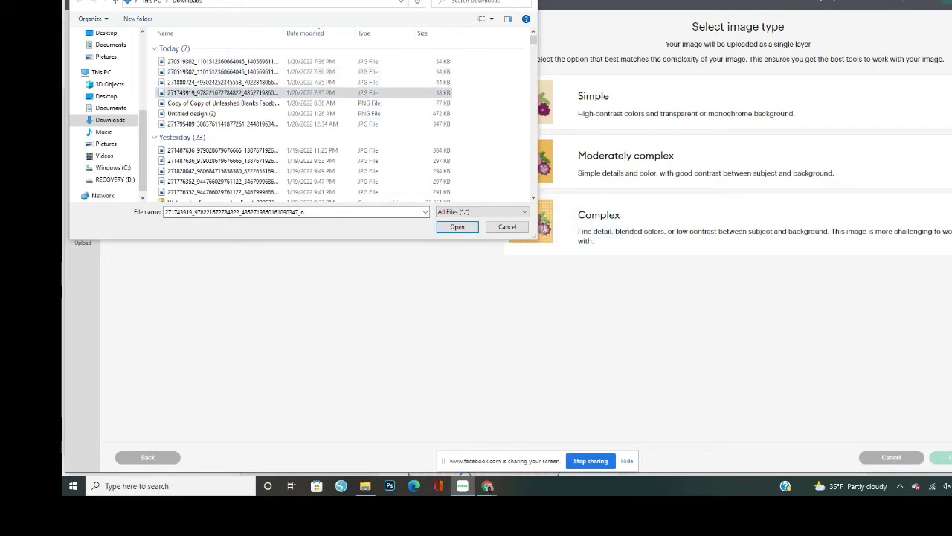
left_click_drag(513, 0, 515, 121)
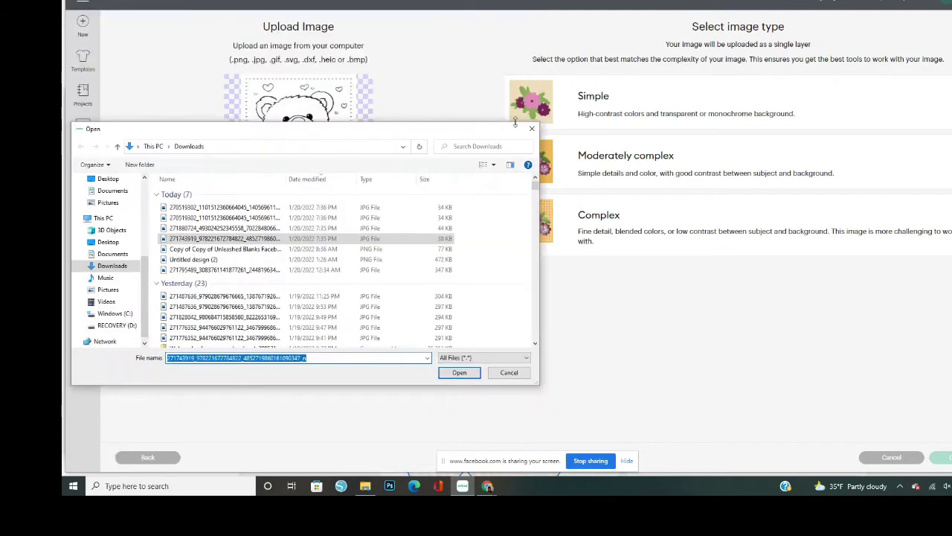
key("Return")
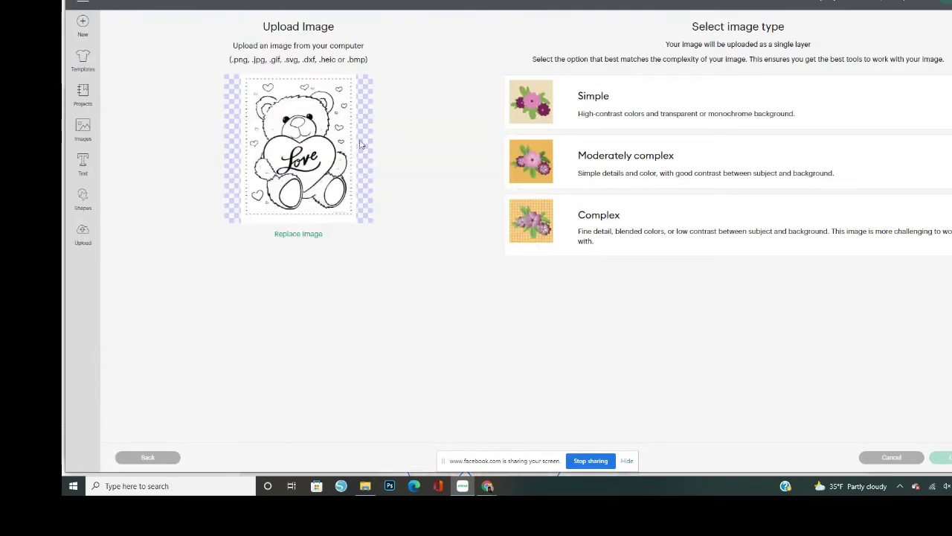
- Replace the uploaded picture with the Hello Kitty heart JPG starting with 271743919 and continue with the Complex image type
left_click(306, 235)
left_click(547, 226)
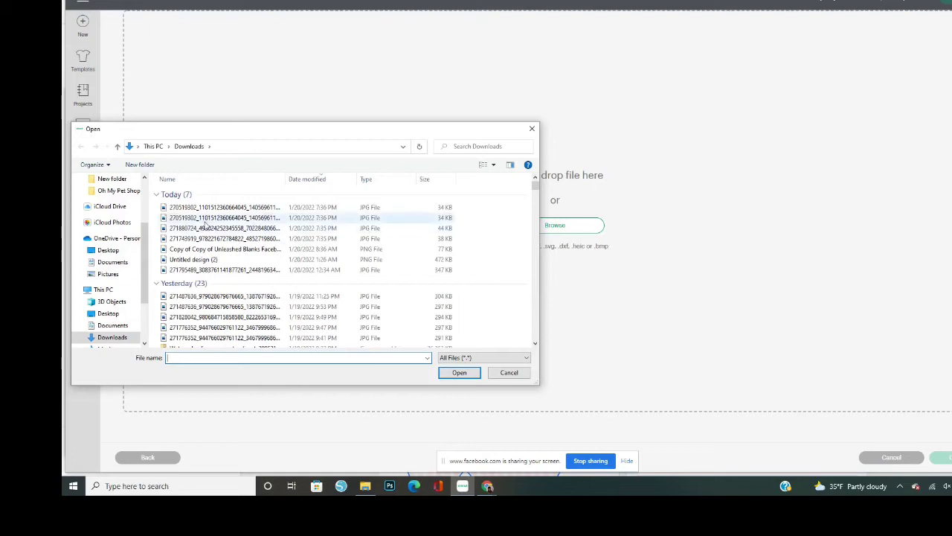
left_click_drag(206, 228, 646, 203)
left_click(221, 240)
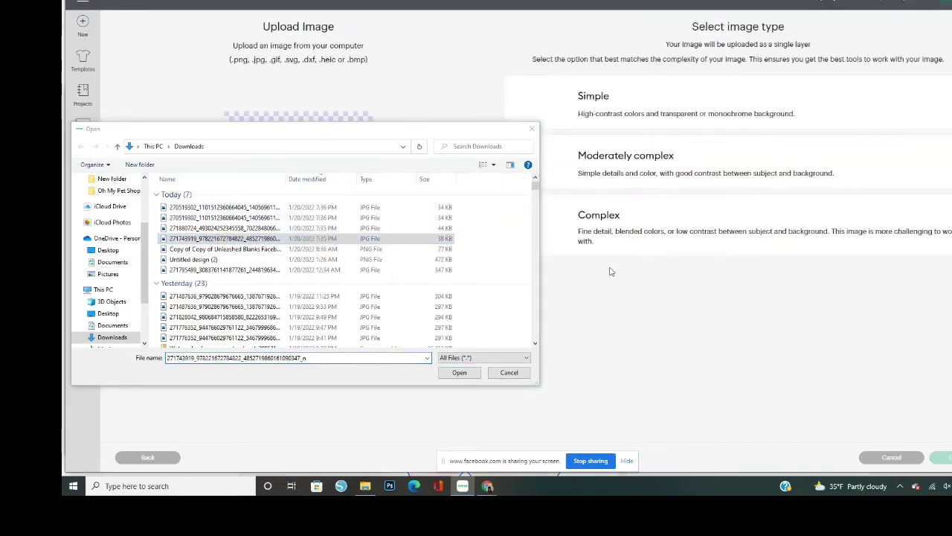
left_click(533, 130)
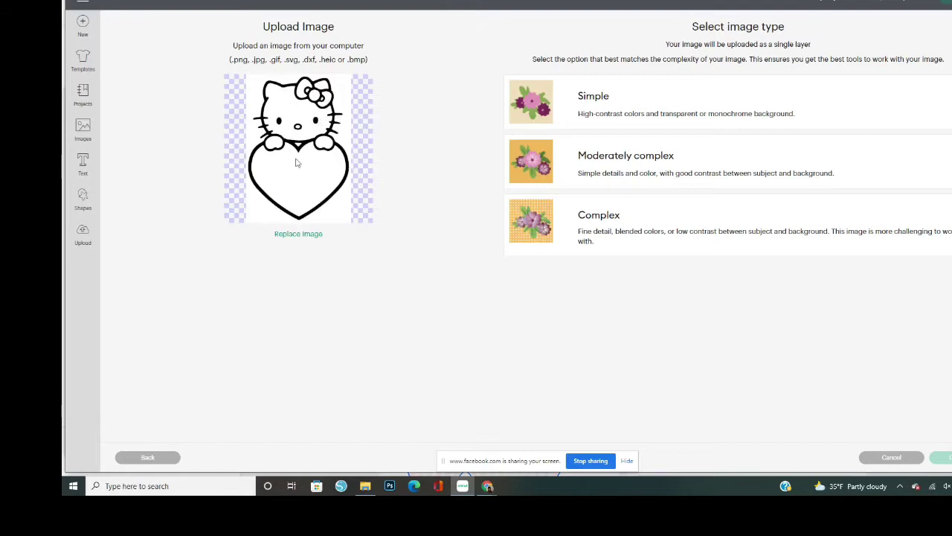
left_click(535, 223)
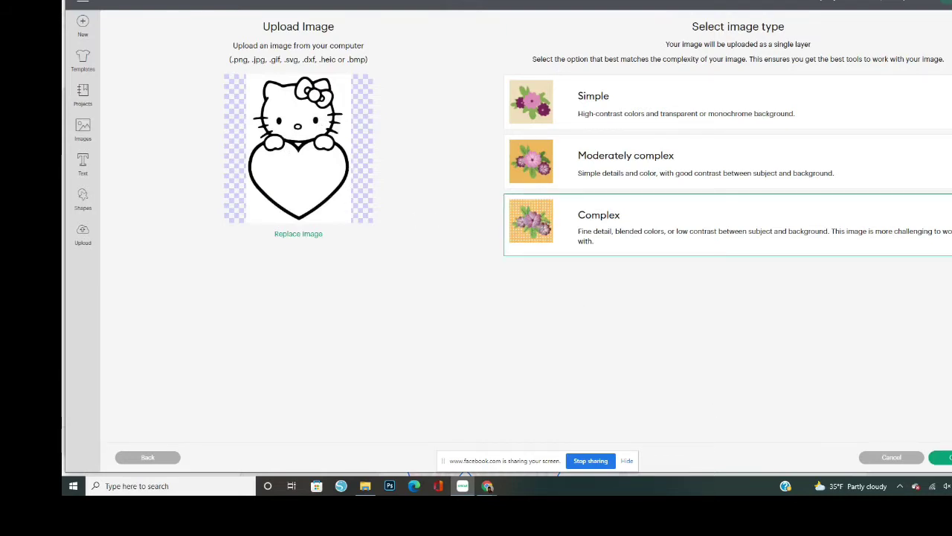
left_click(941, 457)
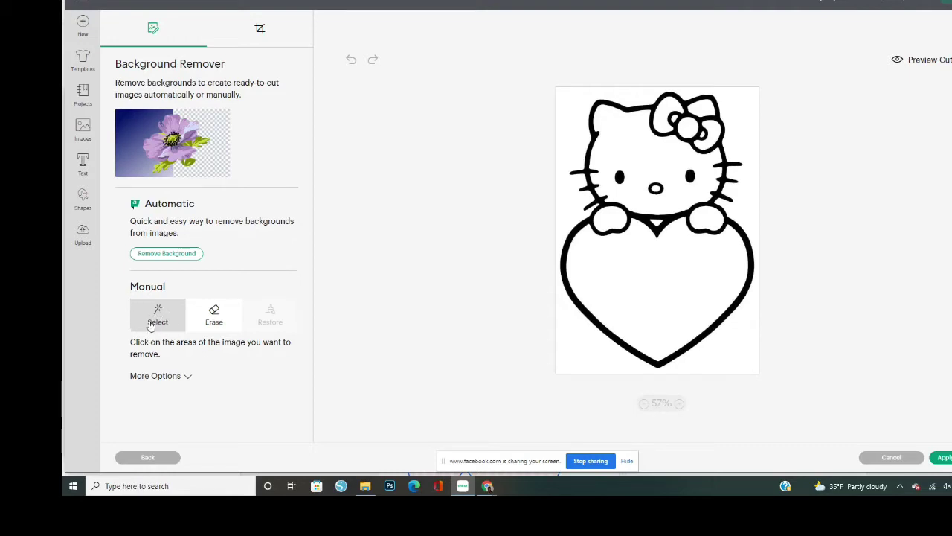
- Remove the Hello Kitty image's background automatically, check the cut preview and apply the result
left_click(164, 258)
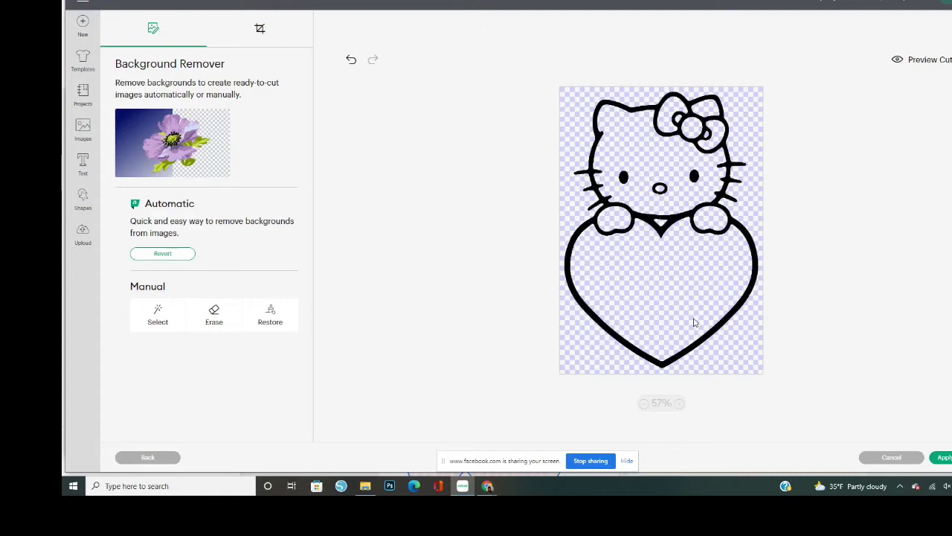
left_click(899, 63)
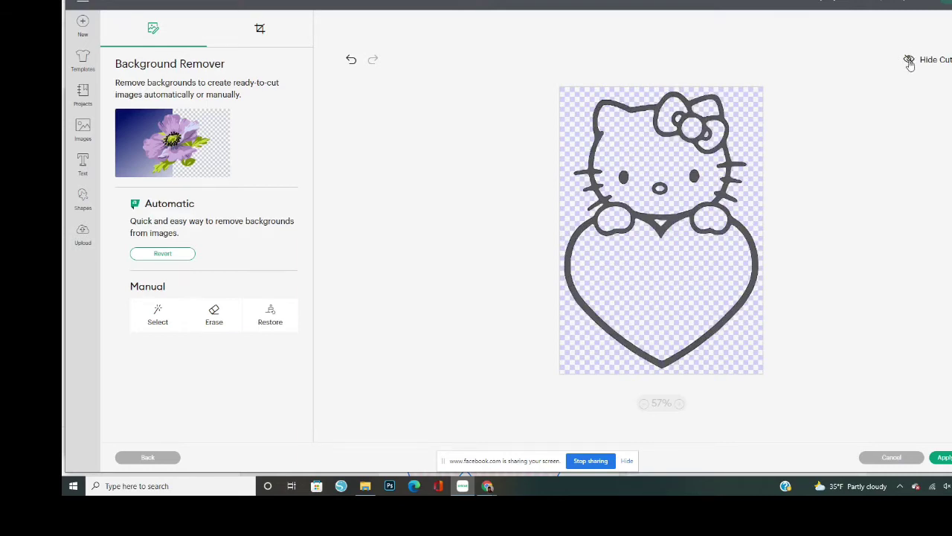
left_click(909, 61)
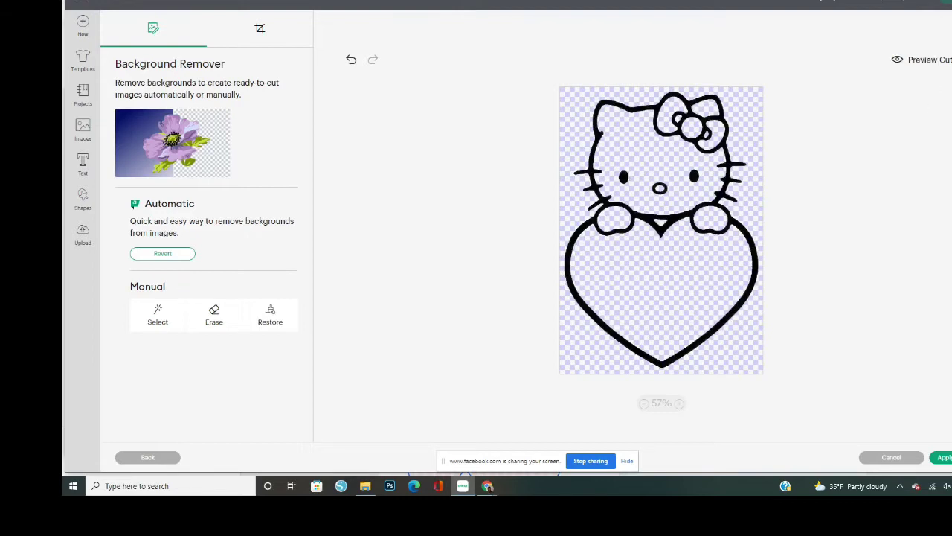
left_click(941, 457)
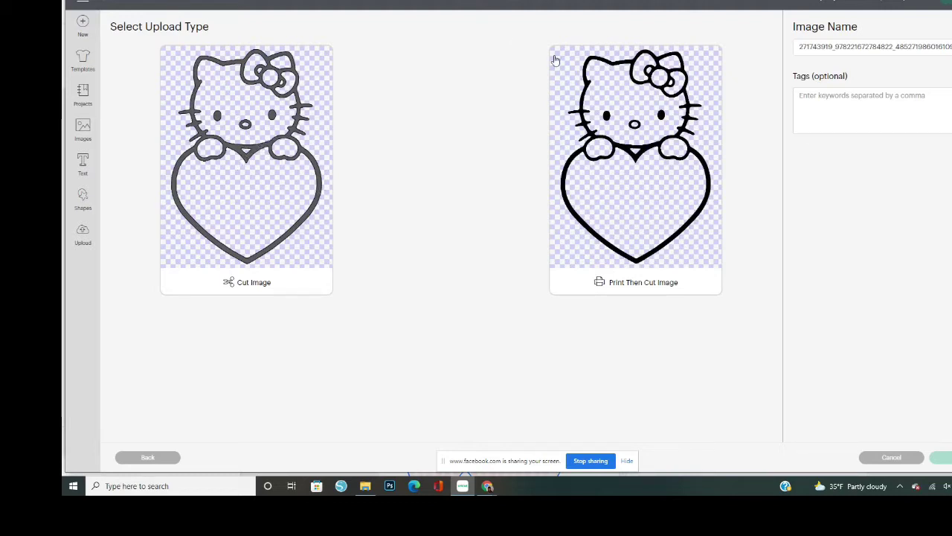
- Upload the Hello Kitty image as a Cut Image under its existing name and add it to the canvas
left_click(561, 88)
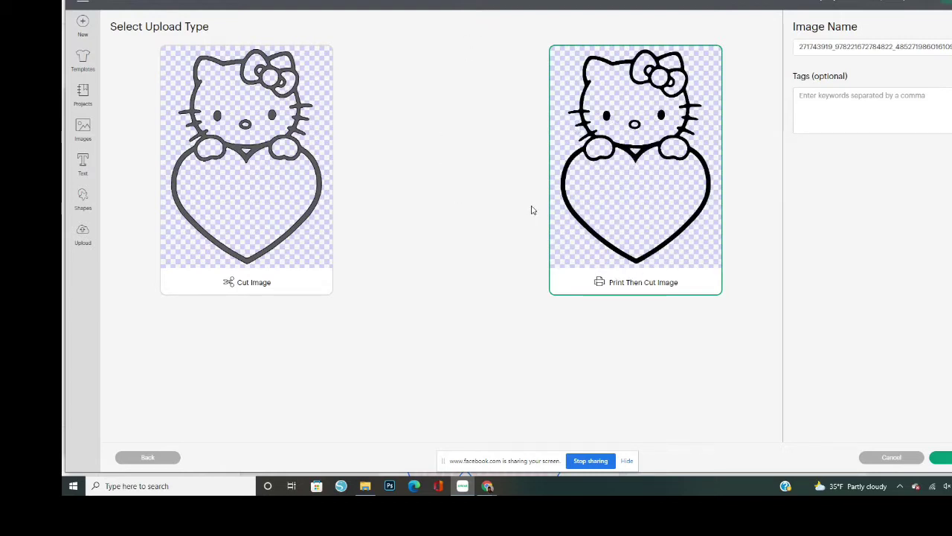
left_click(228, 201)
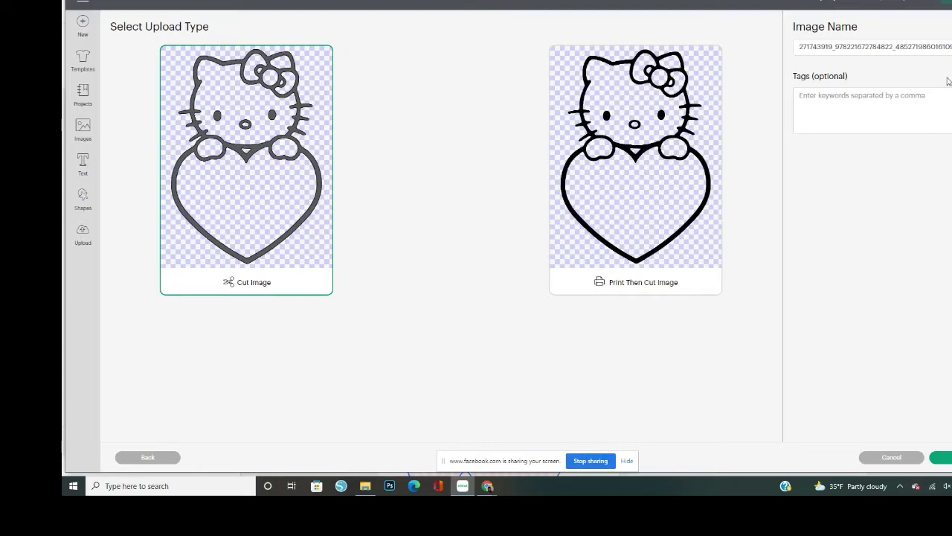
left_click(870, 46)
left_click(822, 46)
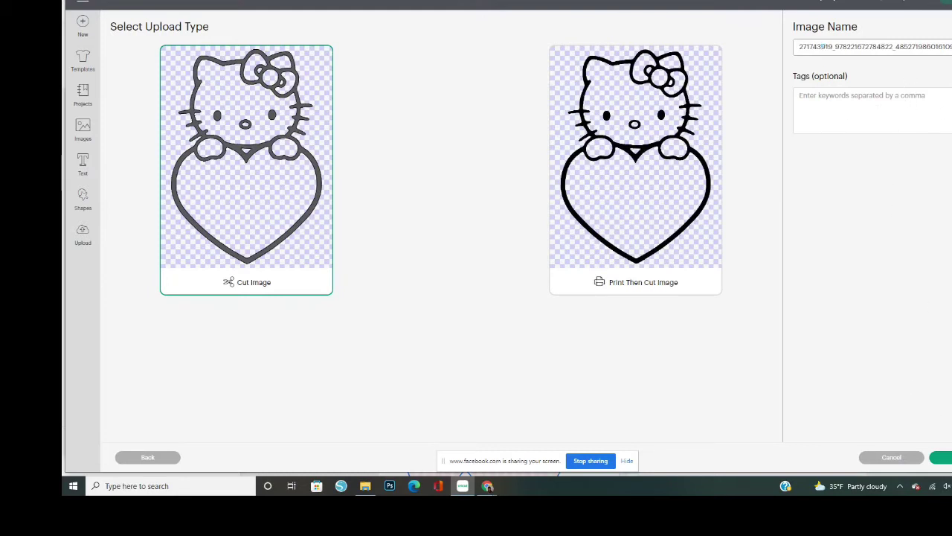
left_click(941, 457)
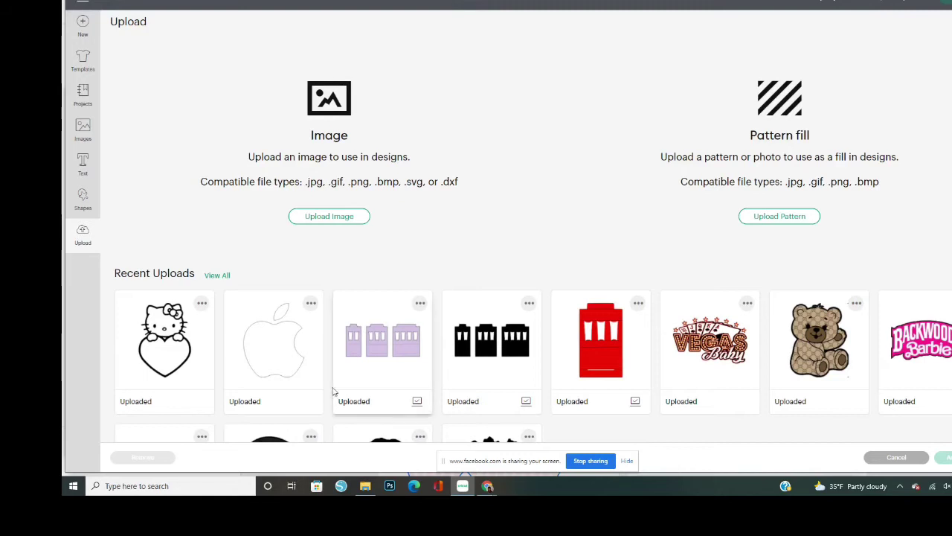
left_click(176, 341)
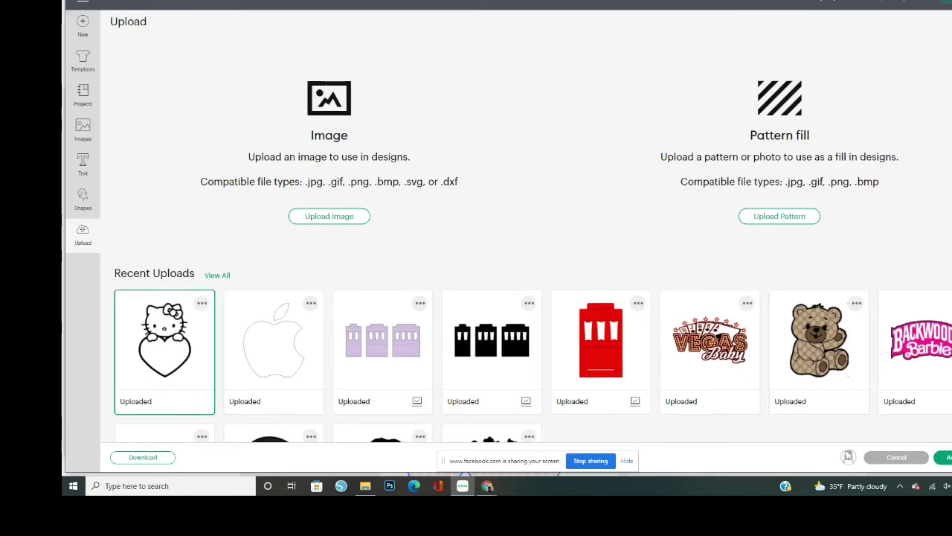
left_click(941, 456)
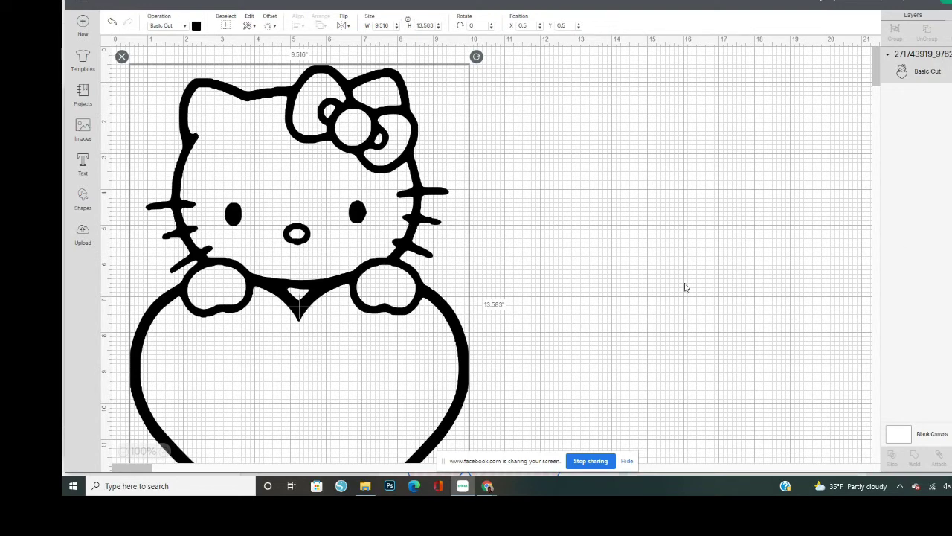
- Shrink the Hello Kitty image proportionally to about 8.63 × 12.32 inches
scroll(765, 317, "down", 5)
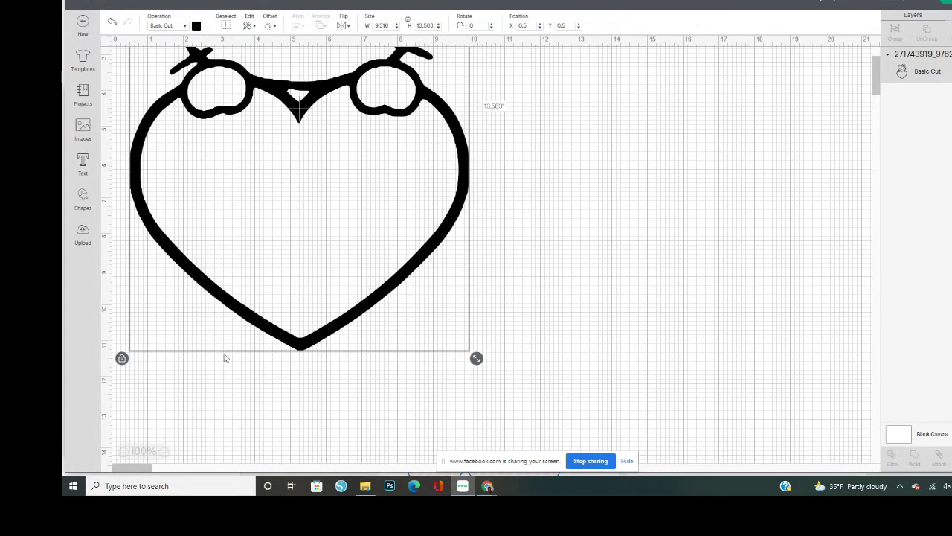
left_click_drag(476, 358, 426, 286)
left_click_drag(479, 335, 199, 153)
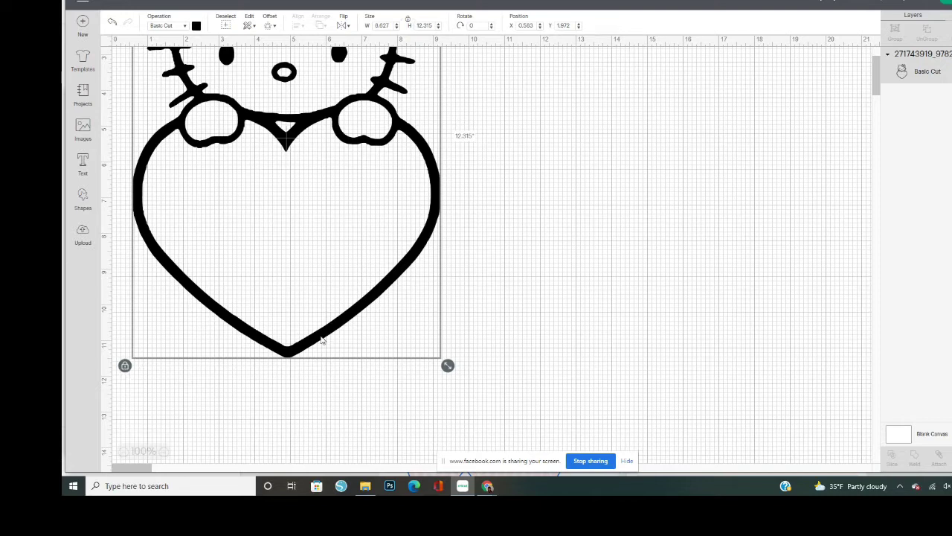
scroll(497, 389, "up", 3)
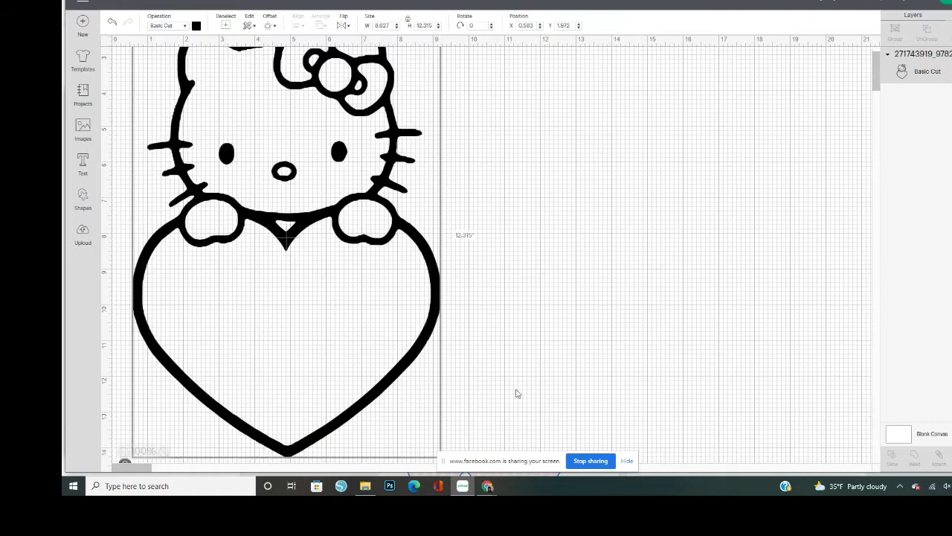
scroll(505, 396, "down", 3)
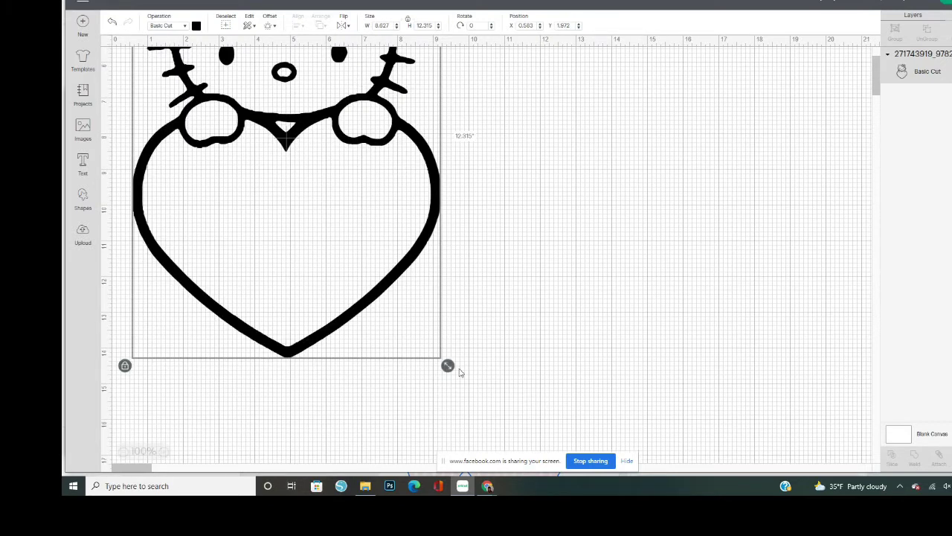
- Shrink the Hello Kitty image to about 6.74 × 9.62 inches and place it near the canvas origin at about X 0.1, Y 0.03
left_click_drag(421, 339, 398, 313)
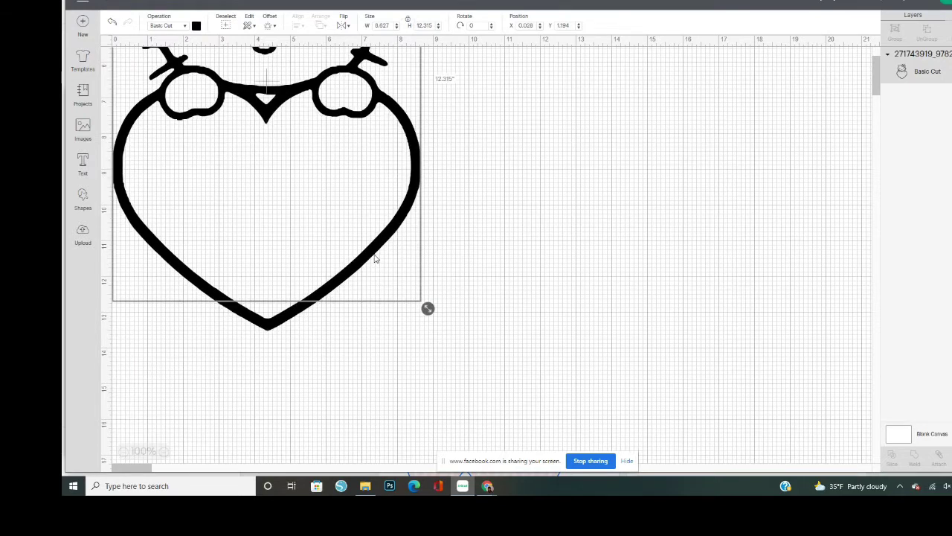
mouse_move(428, 309)
left_mouse_down()
mouse_move(357, 213)
mouse_move(428, 307)
left_mouse_up()
mouse_move(875, 69)
left_mouse_down()
mouse_move(877, 106)
mouse_move(875, 58)
left_mouse_up()
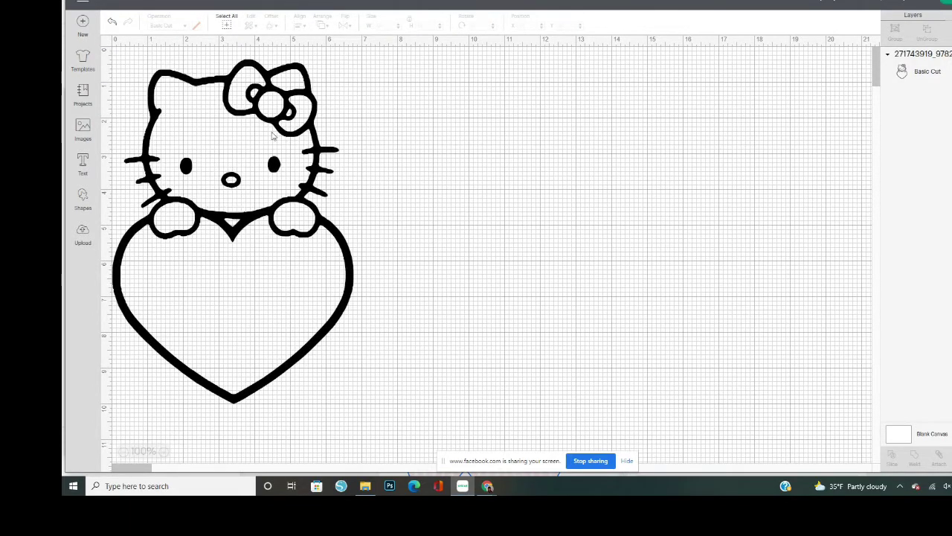
left_click_drag(207, 213, 209, 200)
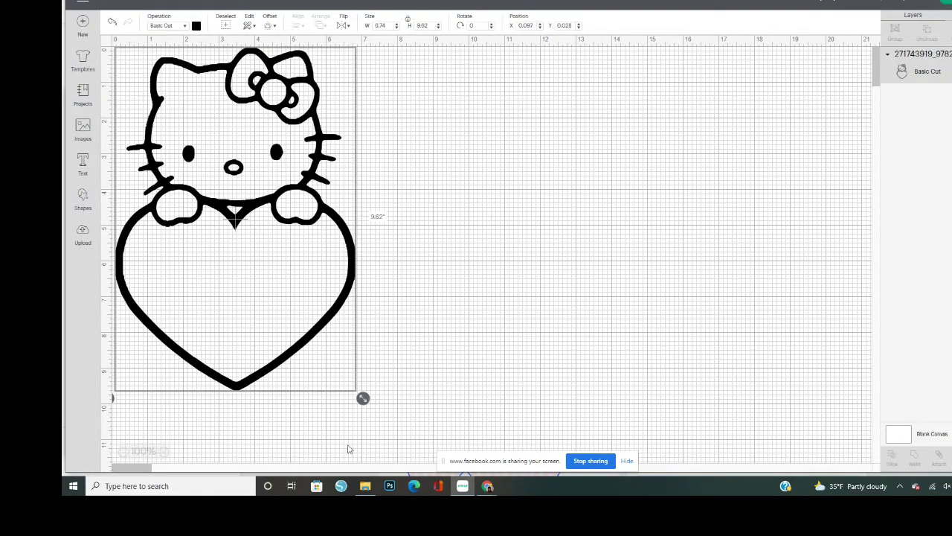
- Resize the Hello Kitty image proportionally to about 5 × 7 inches and place it near the canvas origin at about X 0.06, Y 0.01
left_click_drag(362, 398, 350, 380)
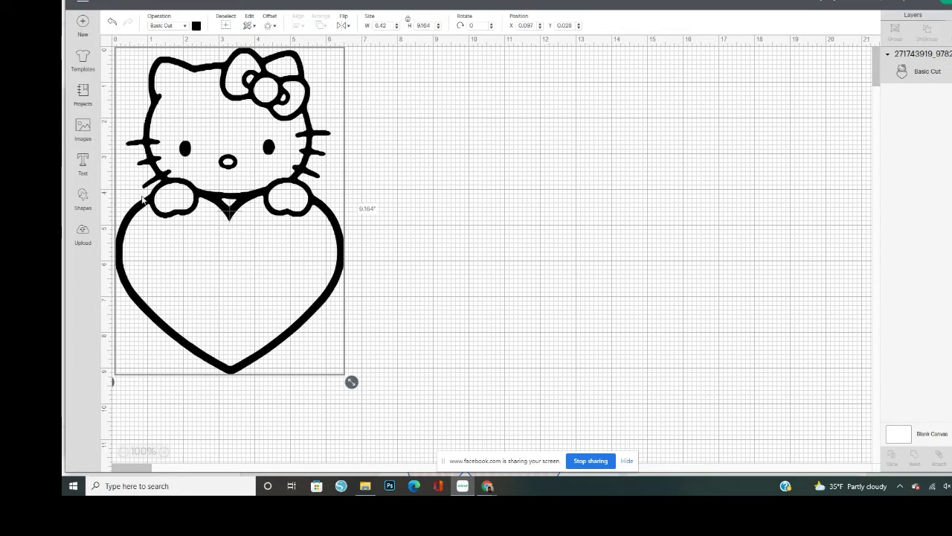
left_click_drag(347, 372, 290, 277)
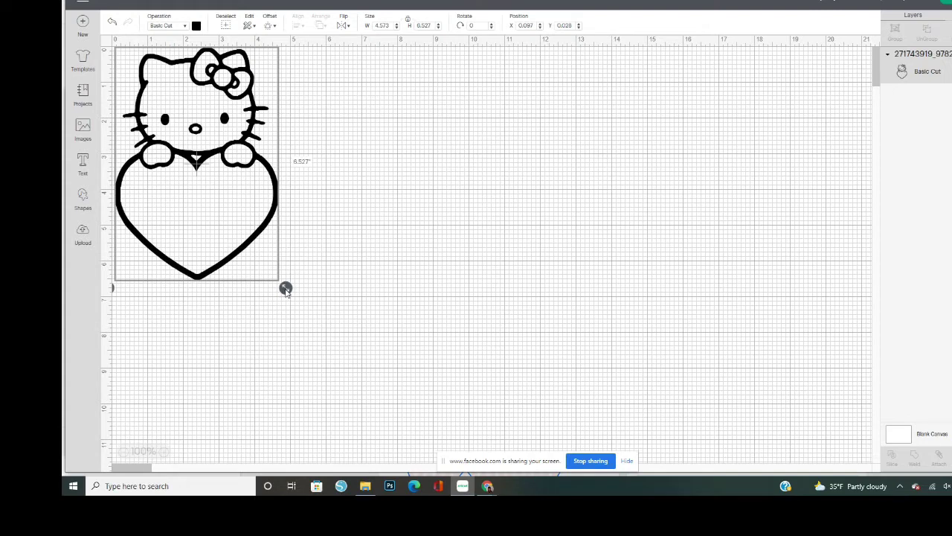
left_click_drag(277, 275, 293, 283)
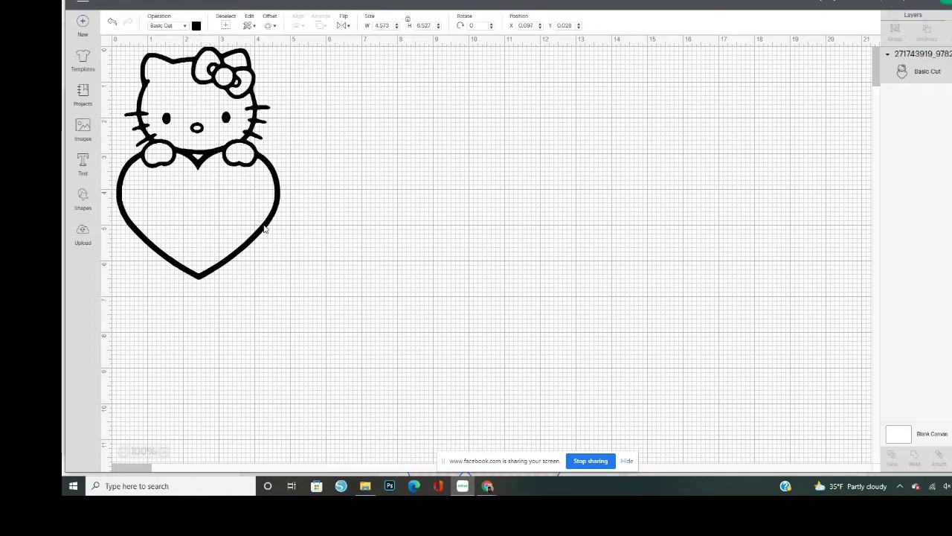
left_click_drag(264, 230, 260, 230)
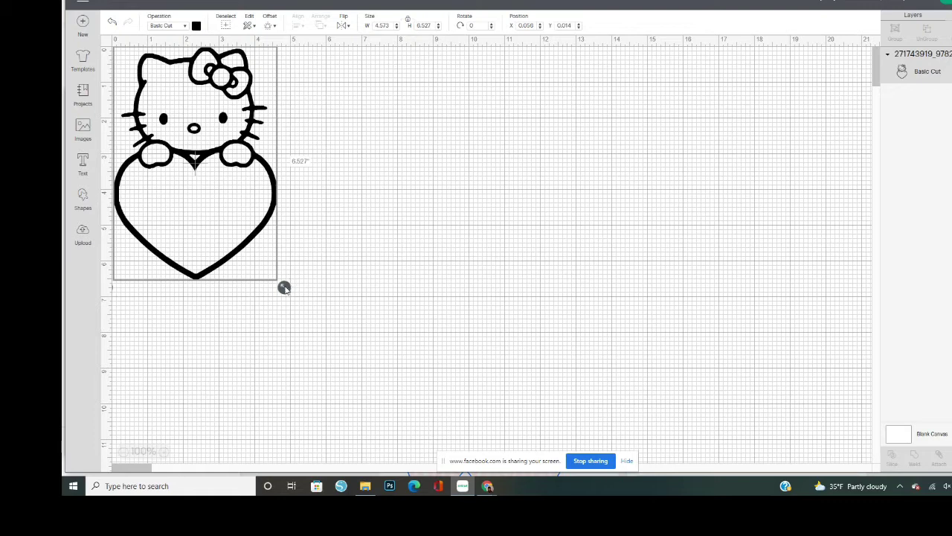
left_click_drag(284, 288, 297, 307)
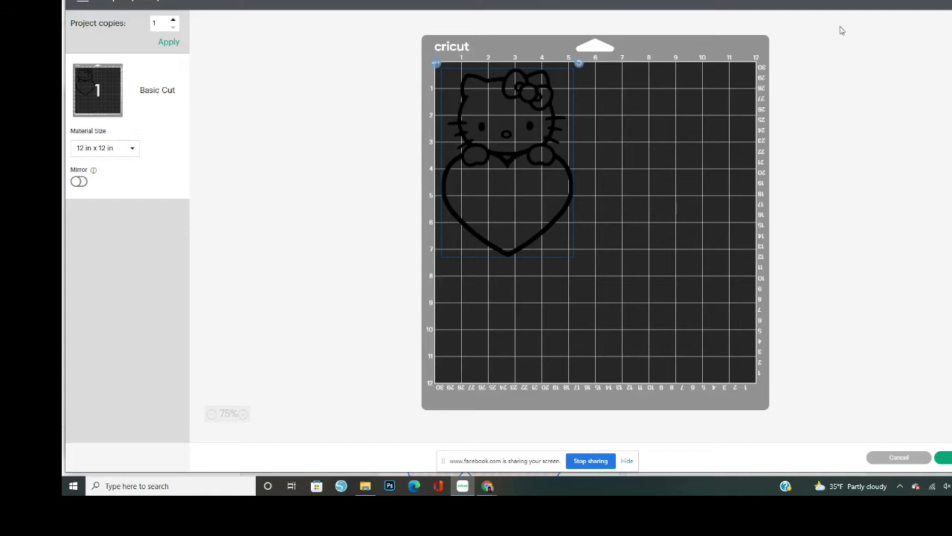
- Turn on Mirror for the 12 × 12 in mat, continue to the cut setup and dismiss the machine connection instructions
left_click(78, 182)
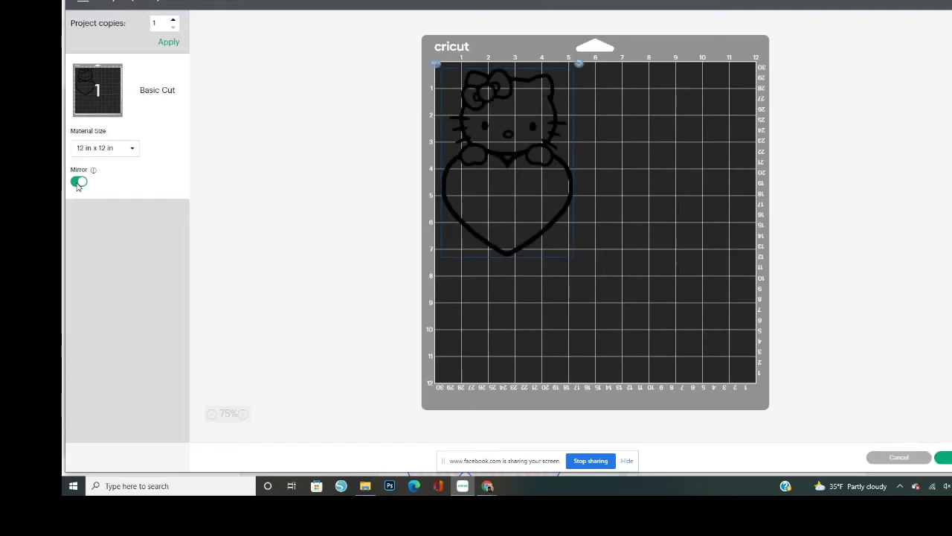
left_click(83, 185)
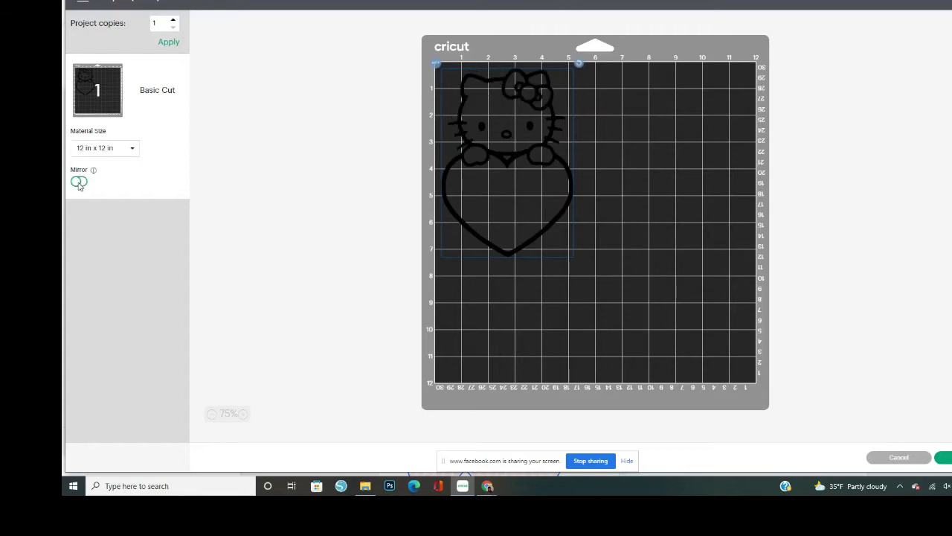
left_click(80, 184)
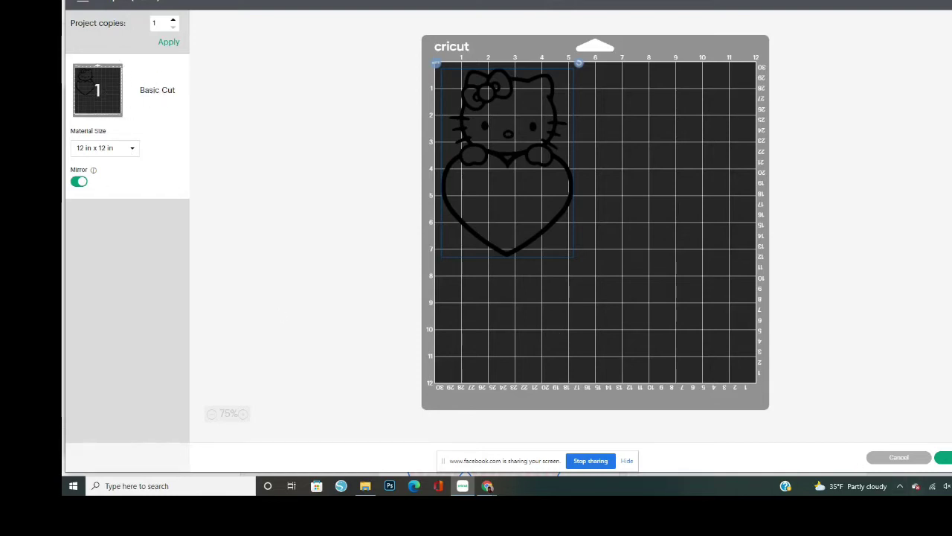
left_click(943, 456)
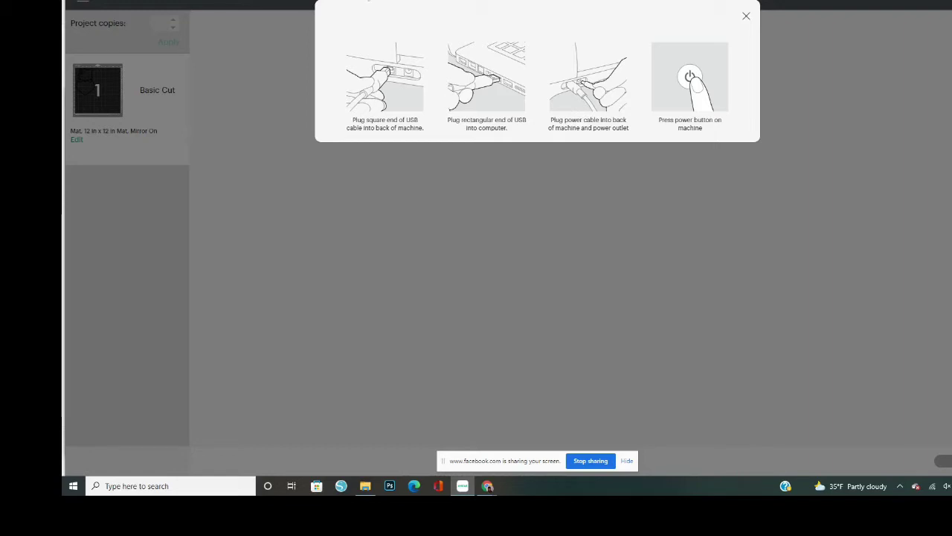
left_click(747, 17)
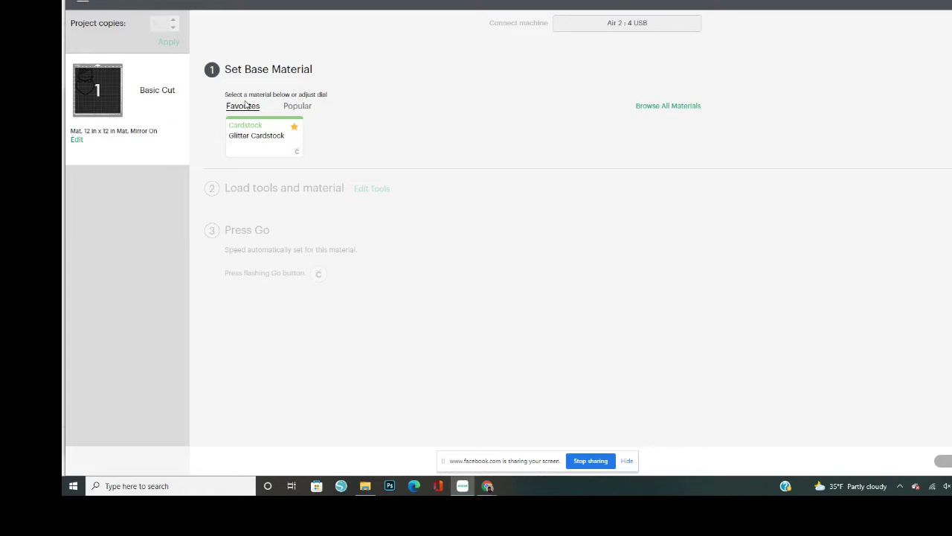
- Look through the full list of compatible base materials, including the Art Board, Cardstock and Fabric categories
left_click(694, 110)
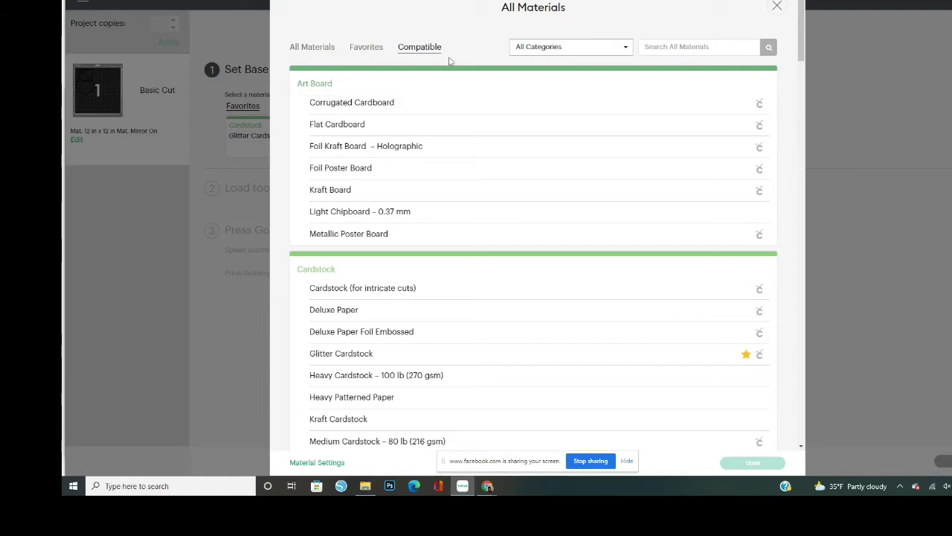
left_click(776, 8)
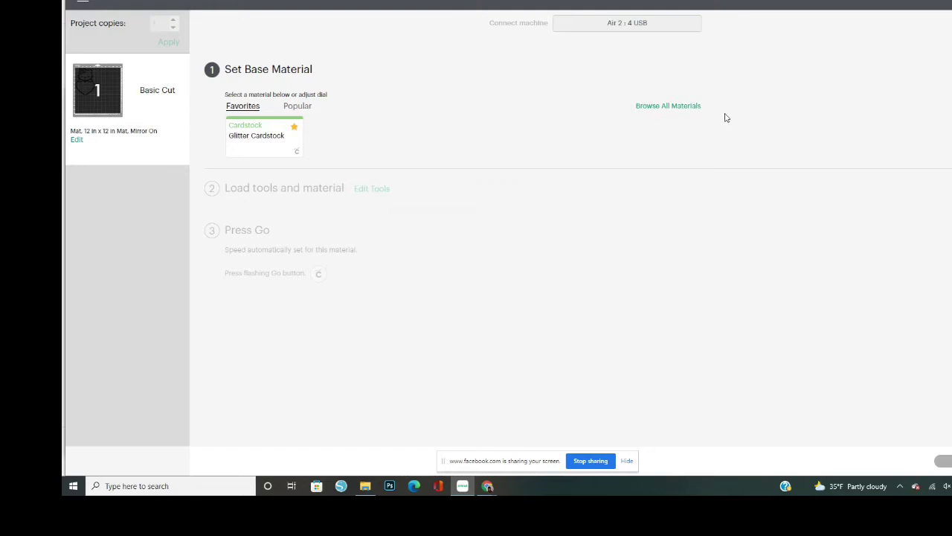
left_click(656, 109)
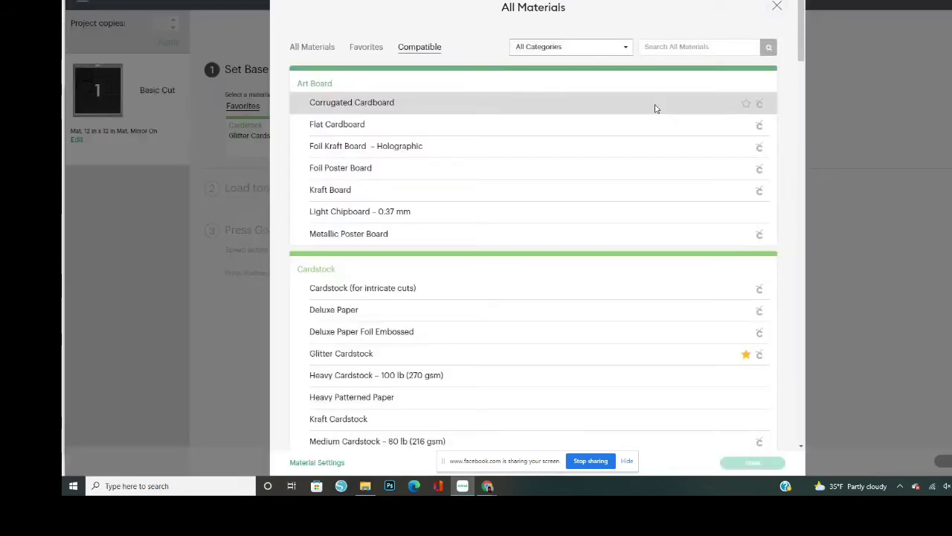
scroll(492, 307, "down", 4)
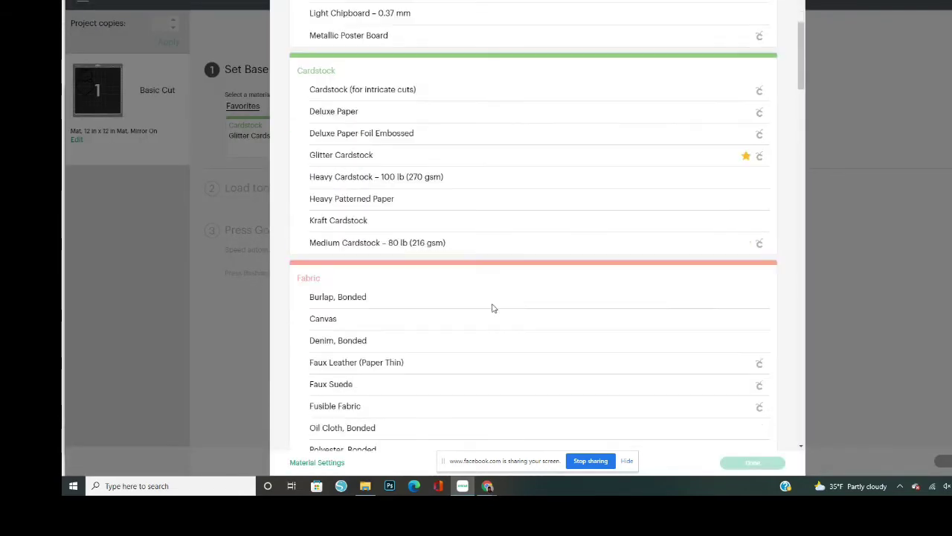
scroll(492, 307, "up", 4)
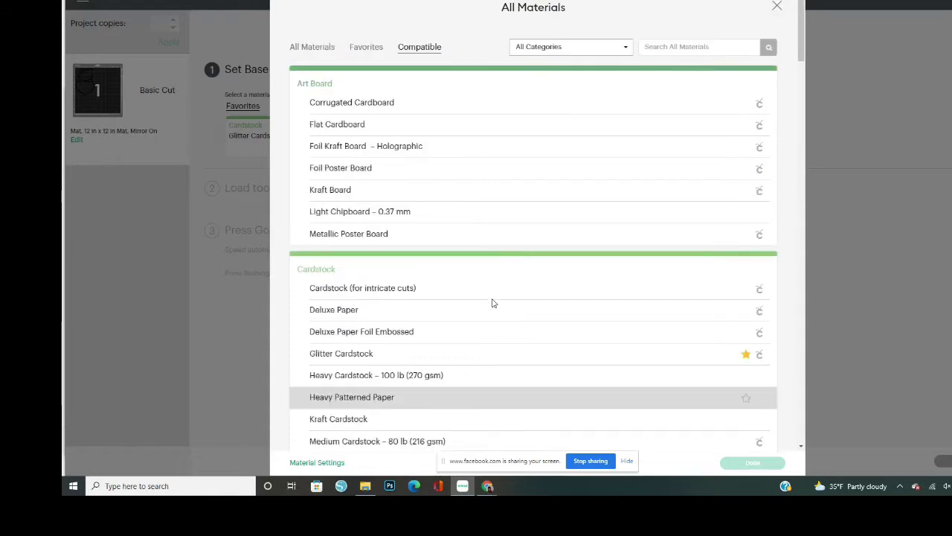
scroll(498, 315, "down", 1)
scroll(516, 257, "up", 1)
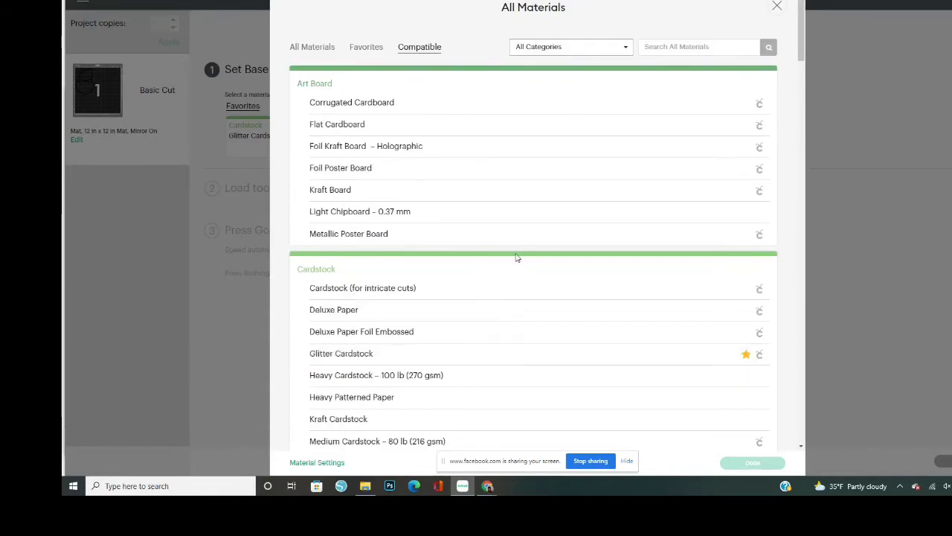
scroll(525, 258, "down", 10)
scroll(533, 266, "up", 10)
- Search the compatible materials for vinyl and review the listed vinyl types
left_click(699, 47)
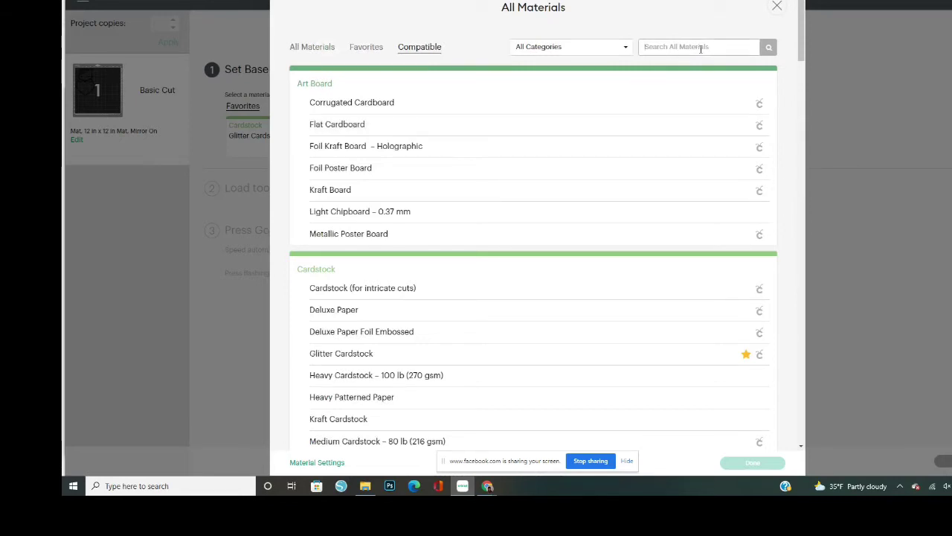
type("vinyl")
left_click(770, 49)
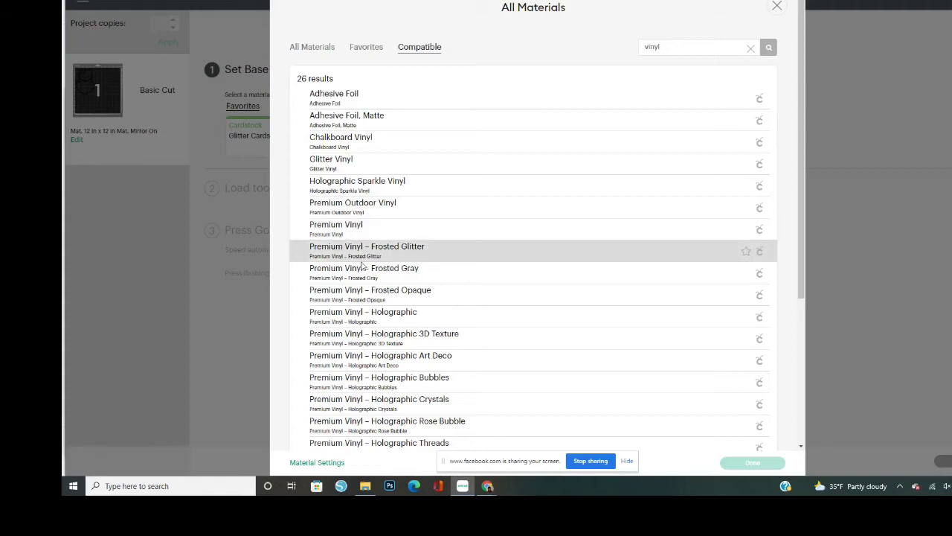
scroll(393, 323, "down", 3)
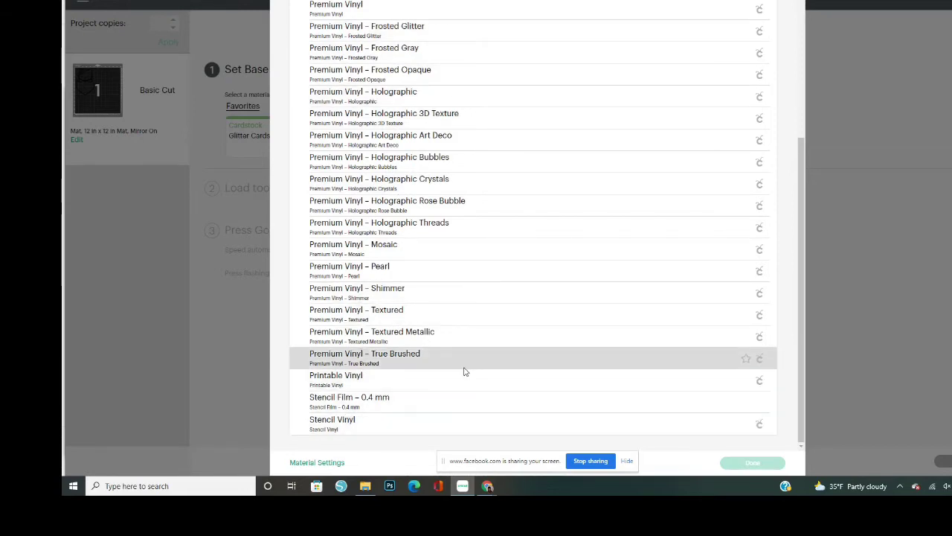
scroll(462, 371, "up", 5)
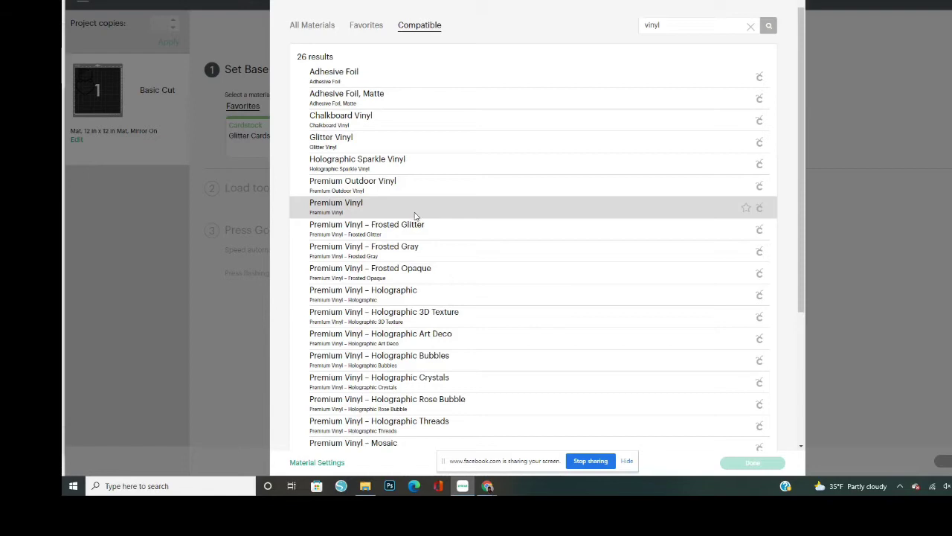
- Set Glitter Vinyl as the base material, check the pressure options and keep the pressure at Default
left_click(364, 148)
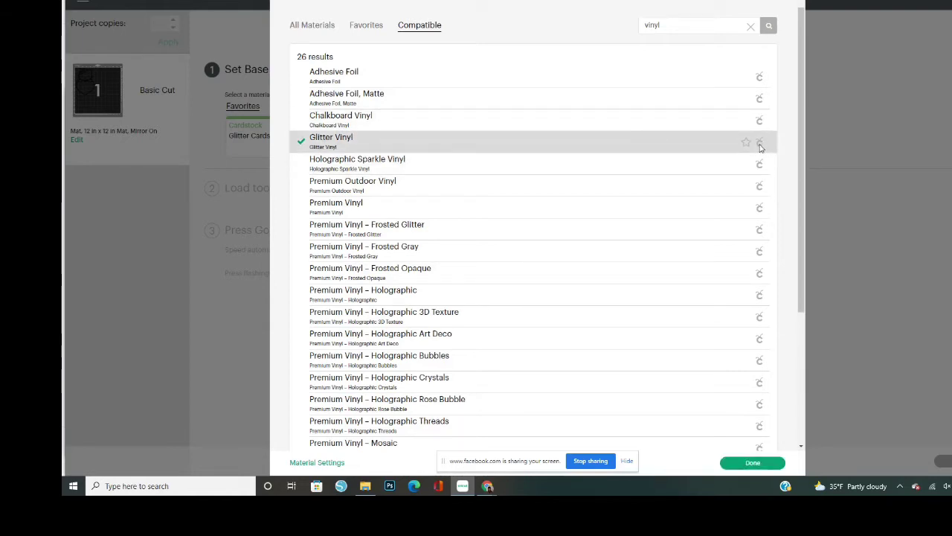
scroll(611, 165, "down", 1)
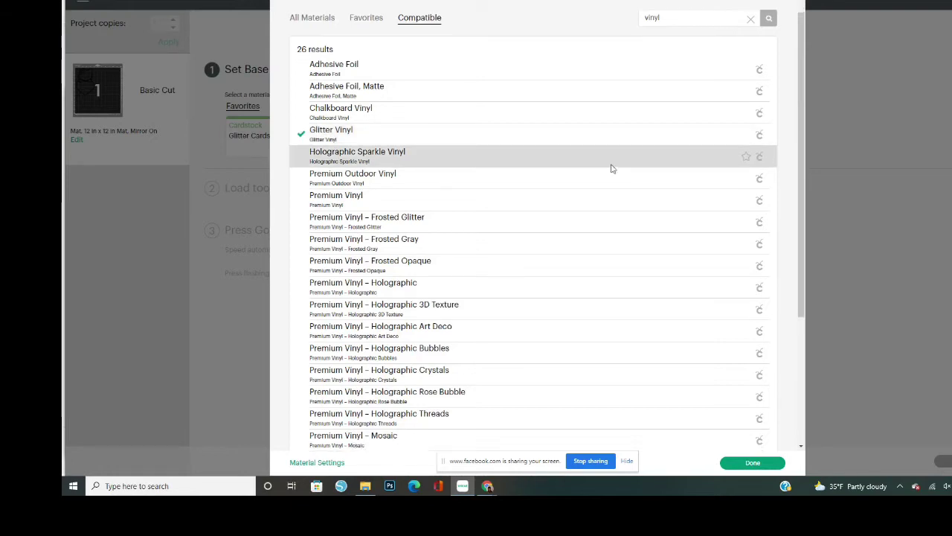
scroll(611, 168, "down", 3)
scroll(544, 123, "up", 3)
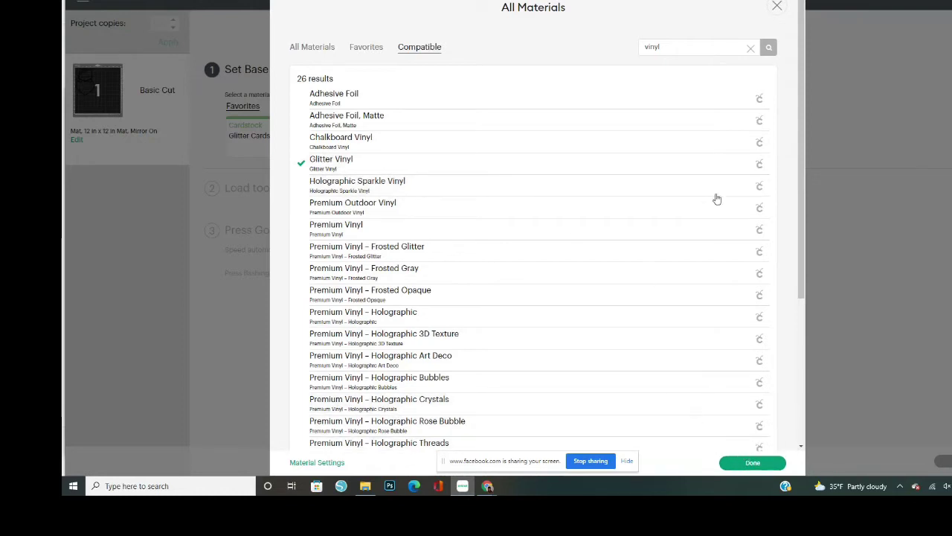
key("Escape")
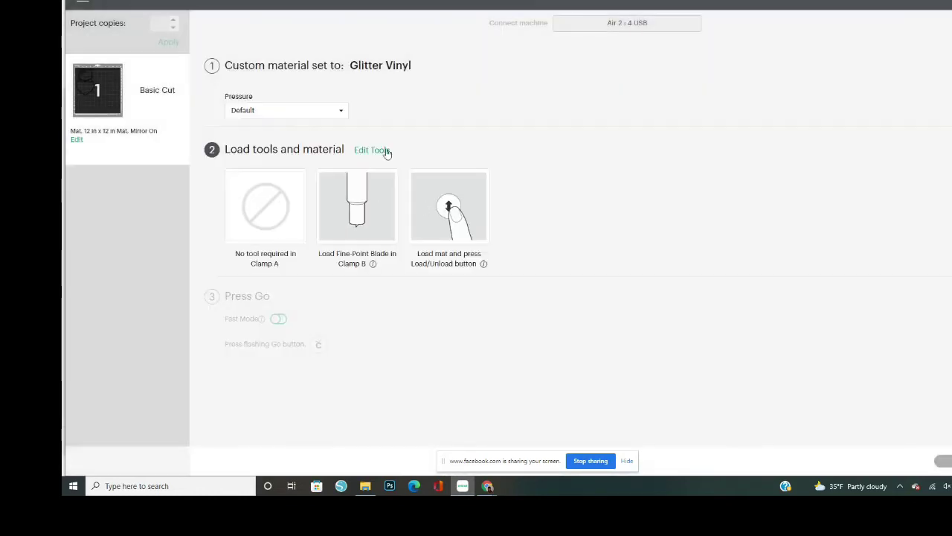
left_click(340, 112)
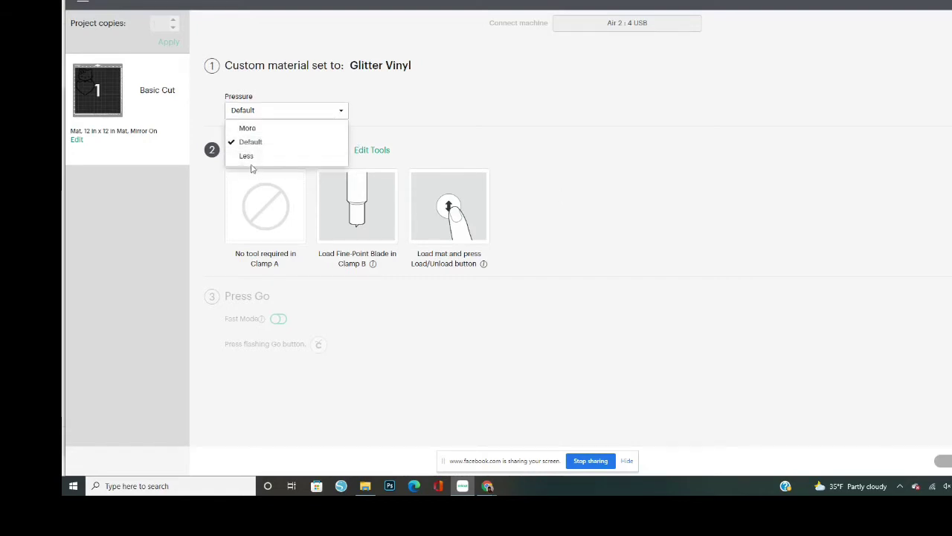
left_click(563, 107)
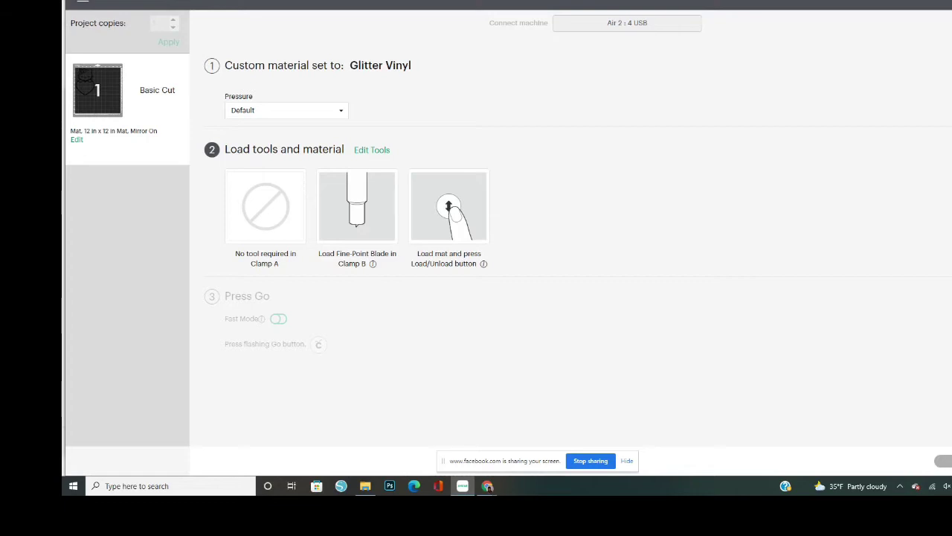
- Cancel the cut setup for the Hello Kitty mat and return to a blank design canvas
left_click(943, 461)
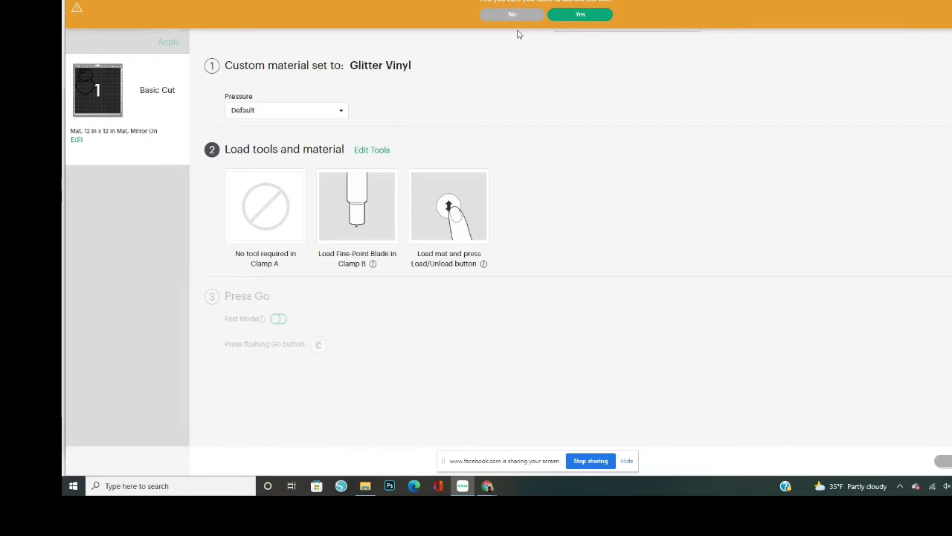
left_click(579, 15)
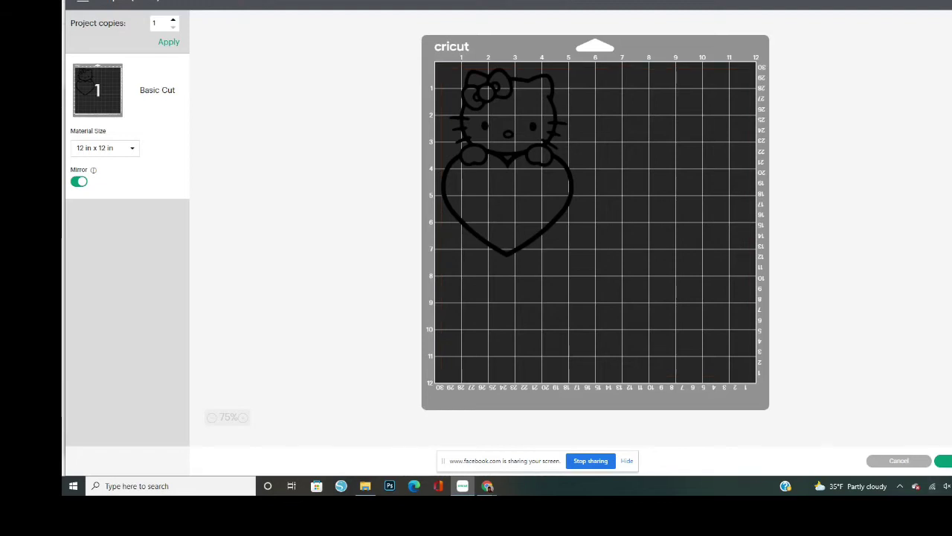
left_click(943, 460)
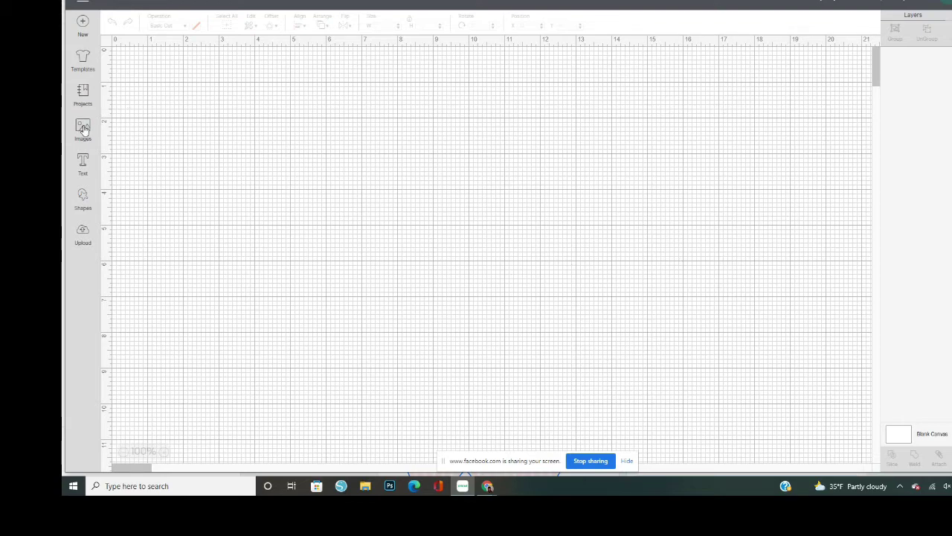
- Look over the recent uploads and start a new image upload by browsing the computer for a file
left_click(82, 235)
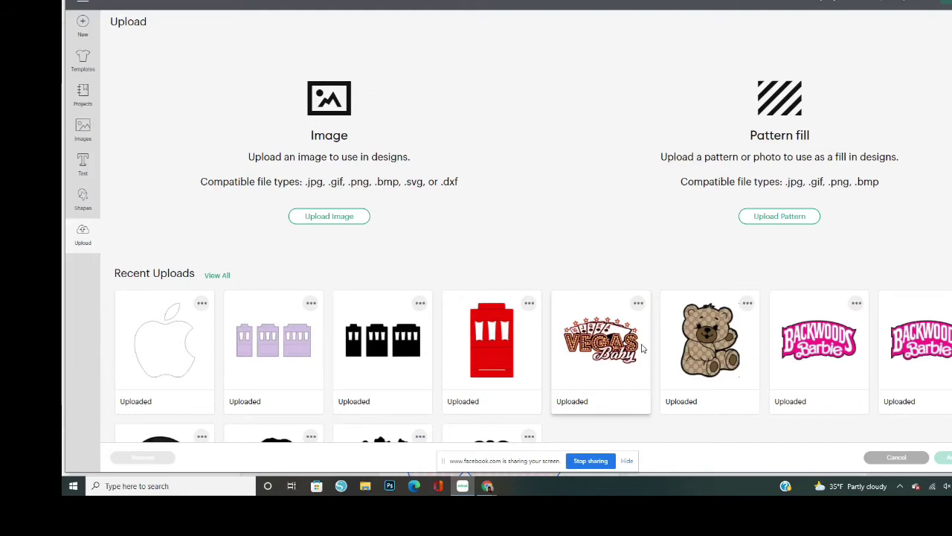
scroll(642, 347, "down", 2)
scroll(569, 347, "up", 2)
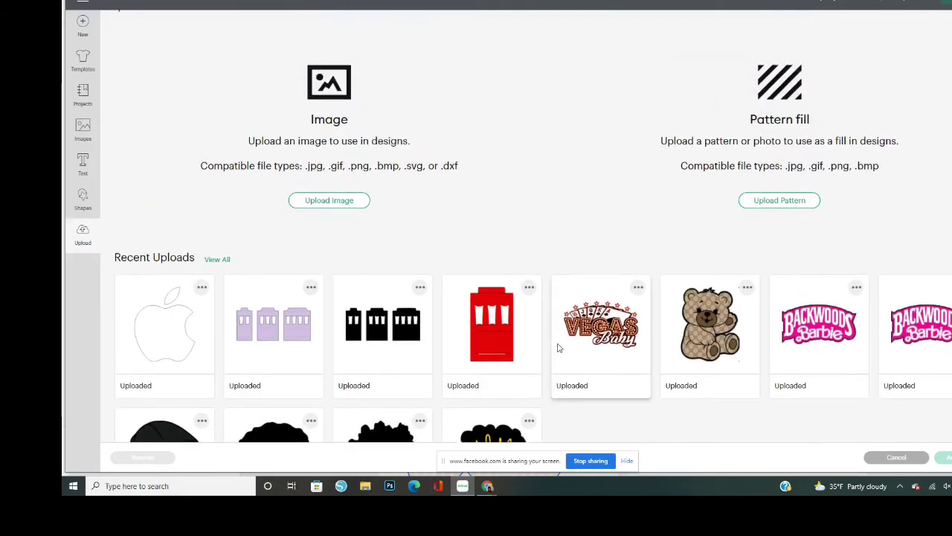
scroll(559, 348, "down", 1)
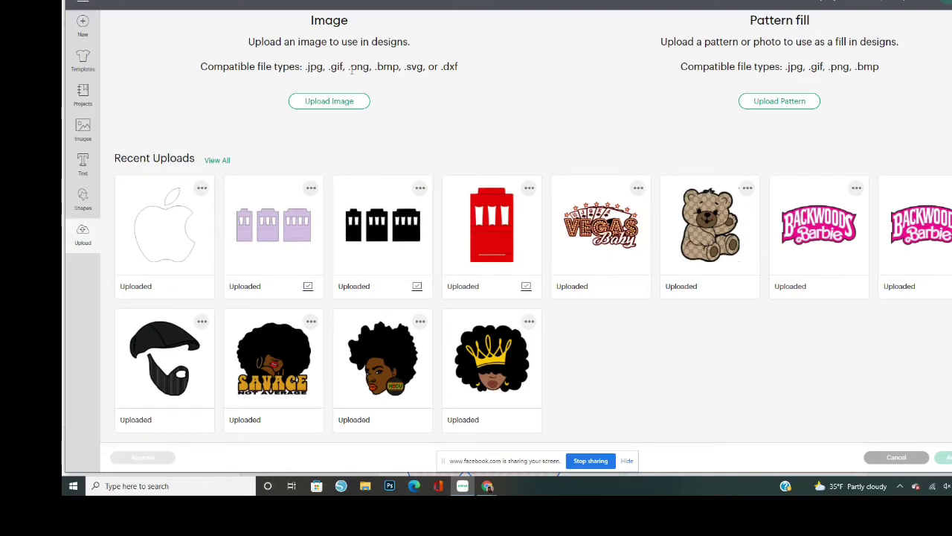
left_click(334, 107)
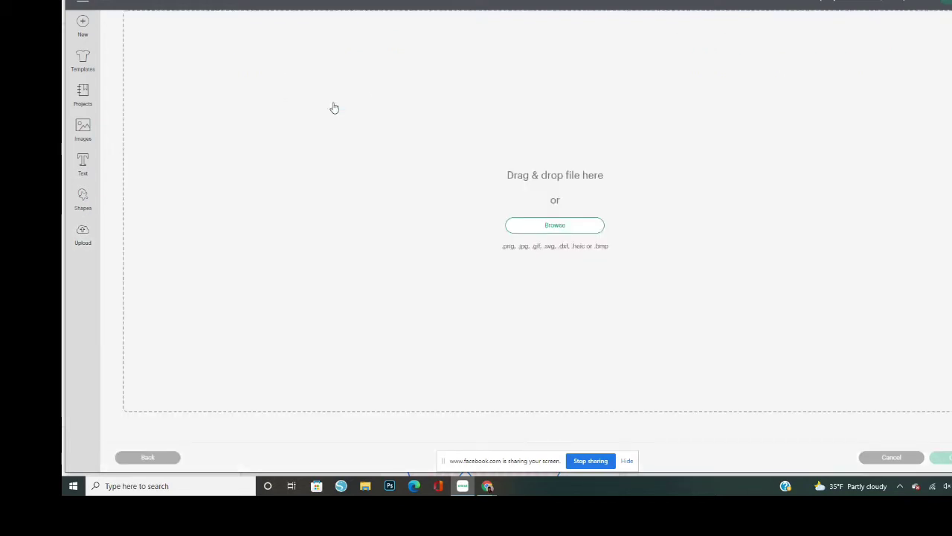
left_click(553, 230)
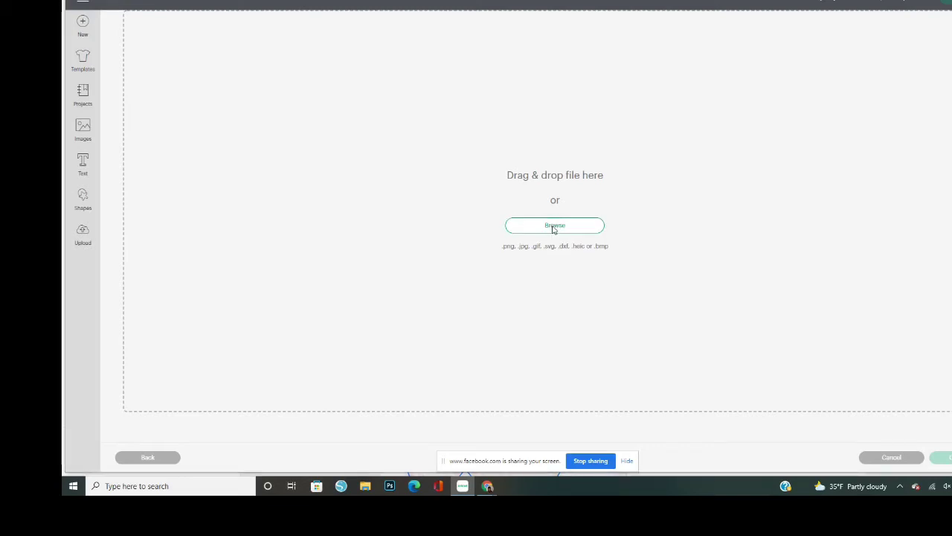
left_click(553, 229)
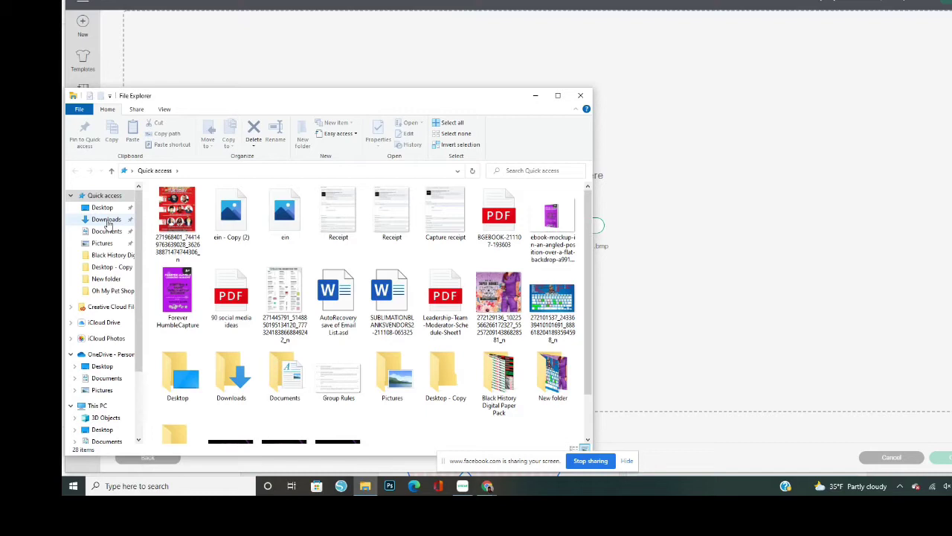
- Upload the "Love" teddy bear coloring image from Downloads, set its type to Complex and continue to the Background Remover
left_click(106, 220)
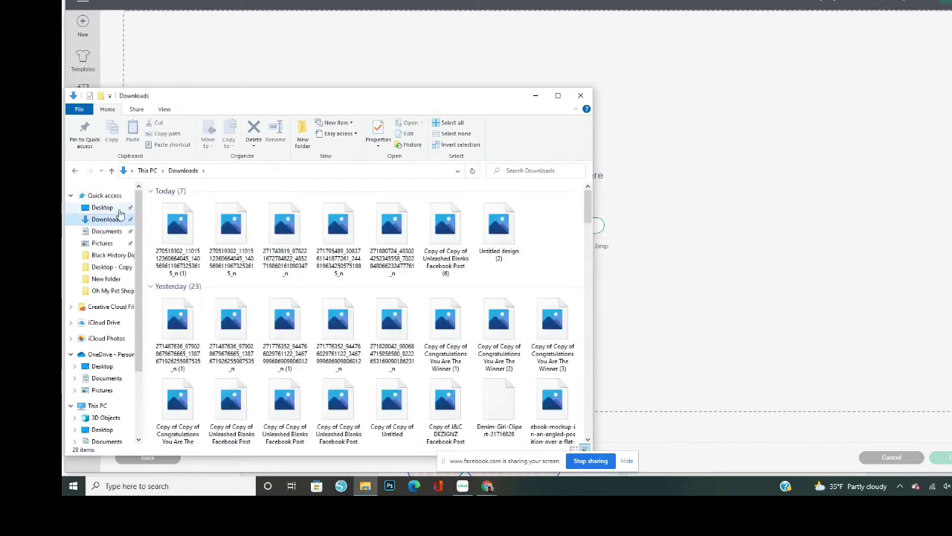
left_click(179, 227)
left_click_drag(178, 228, 618, 183)
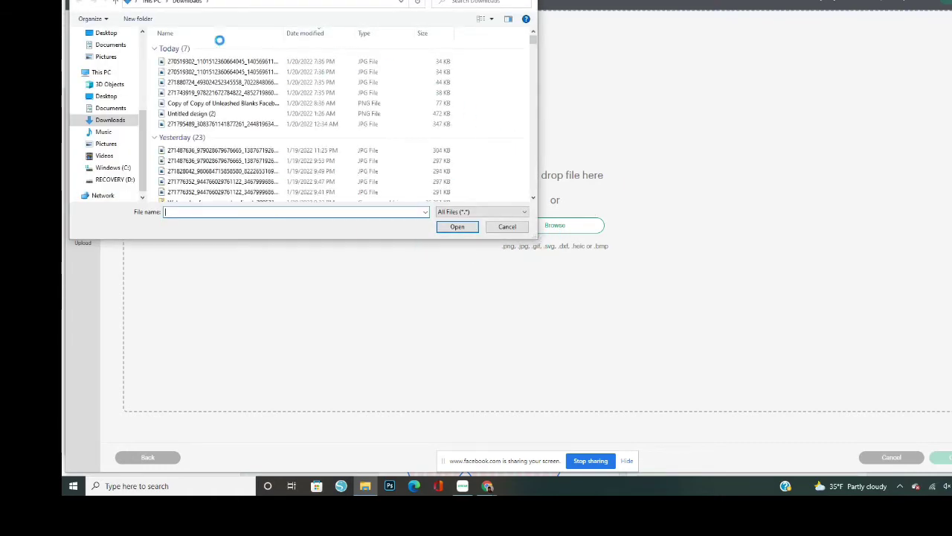
left_click(199, 64)
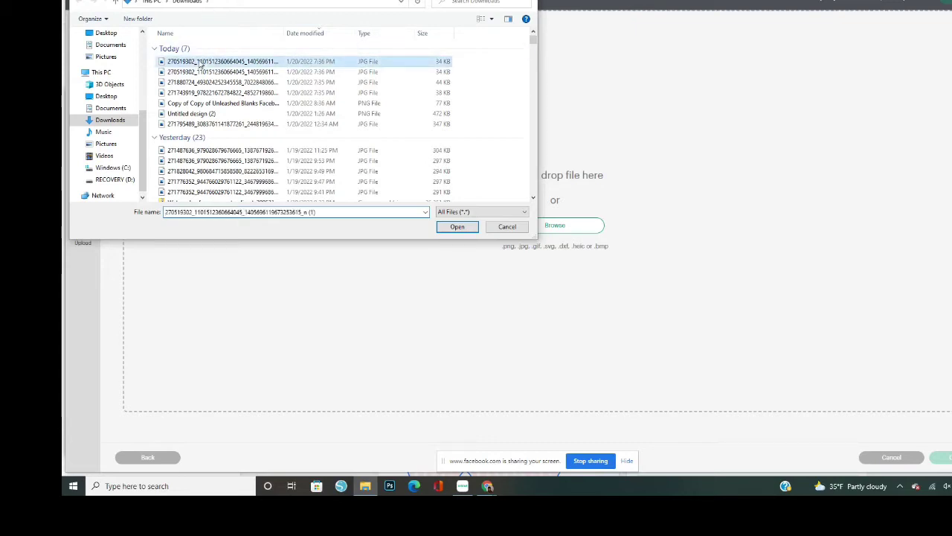
left_click_drag(200, 65, 582, 226)
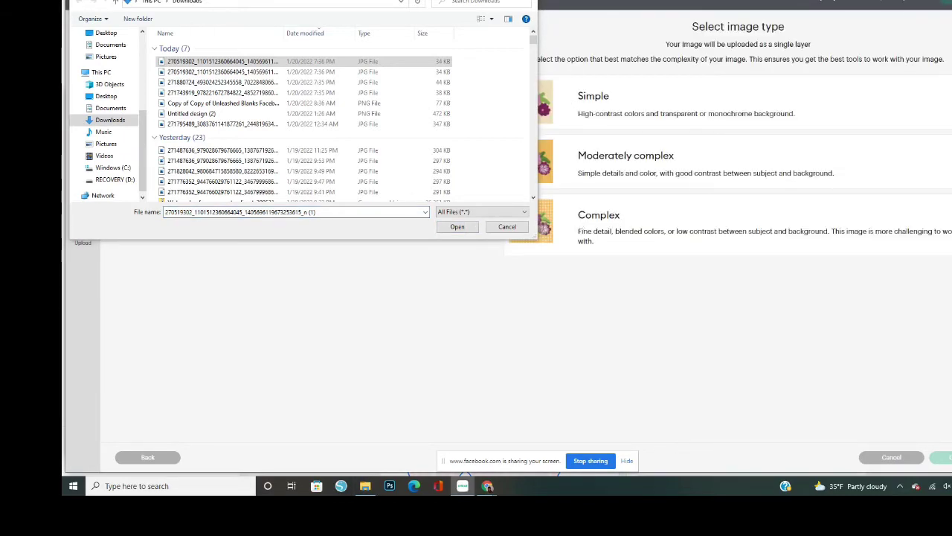
key("Escape")
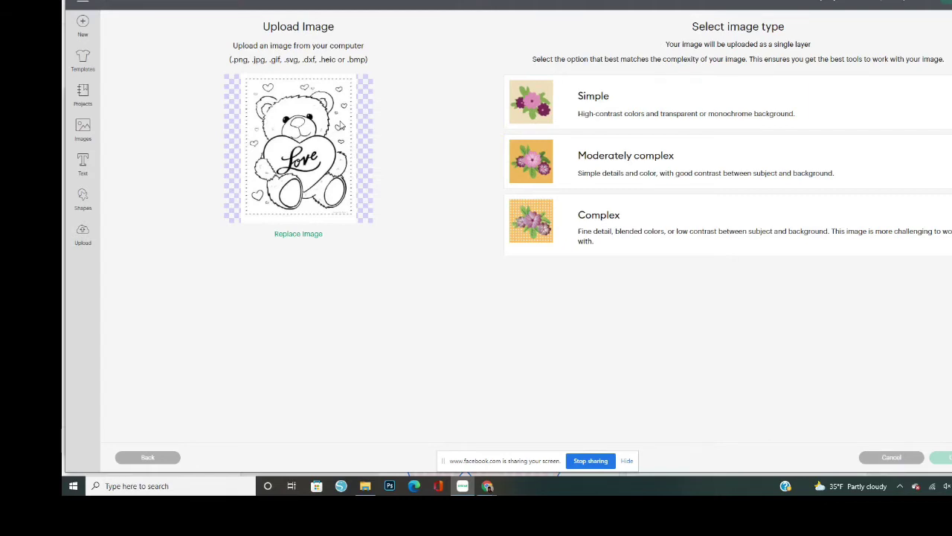
left_click(595, 223)
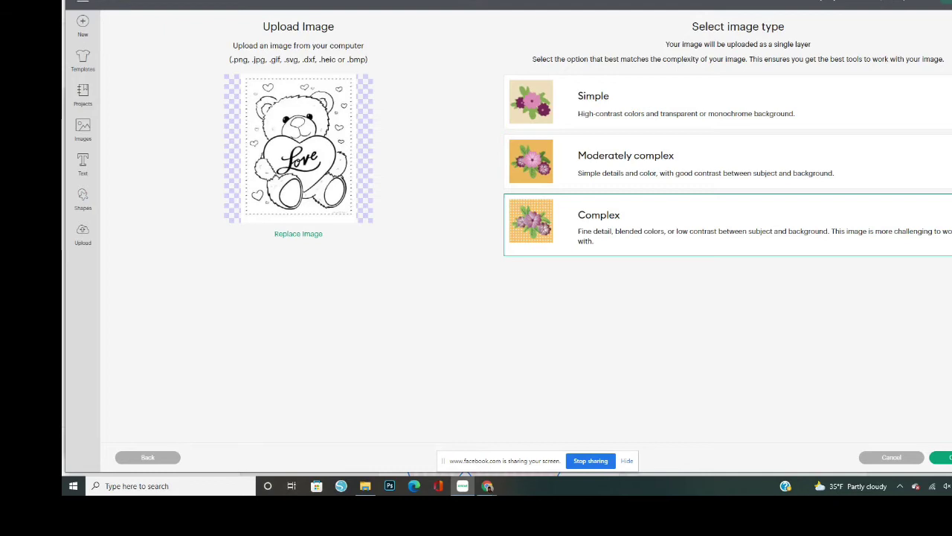
left_click(941, 456)
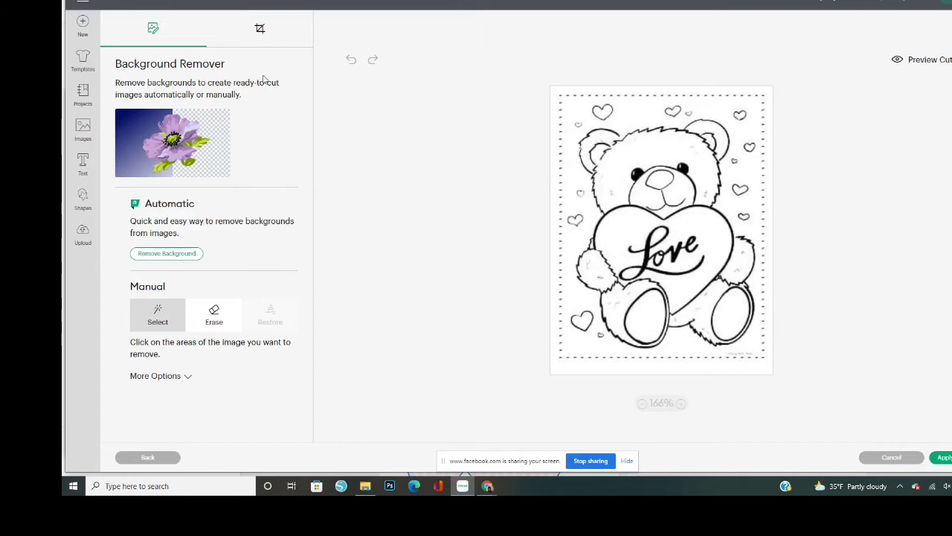
- Remove the white areas of the bear's head, the surrounding background, one arm, the legs, one foot pad and the Love heart using Select
left_click(230, 322)
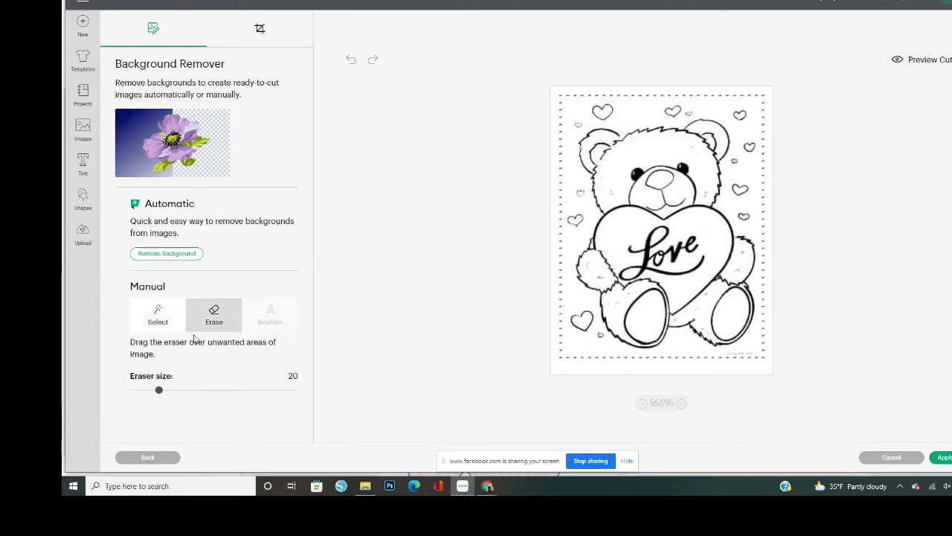
left_click(165, 320)
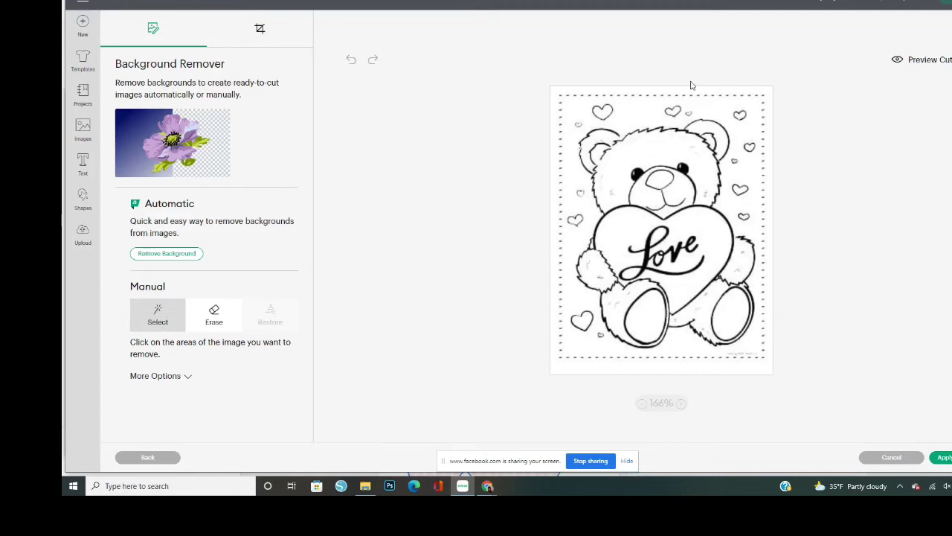
left_click(636, 147)
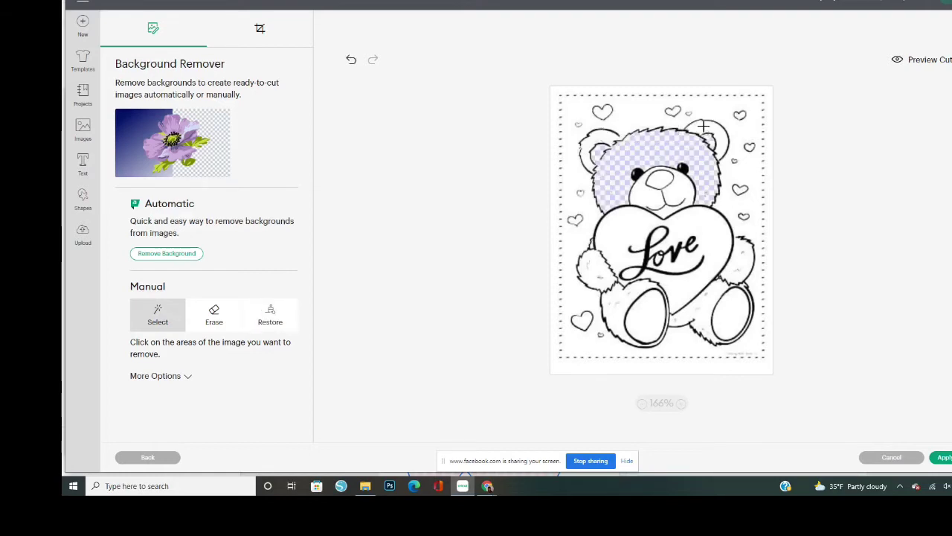
left_click(634, 120)
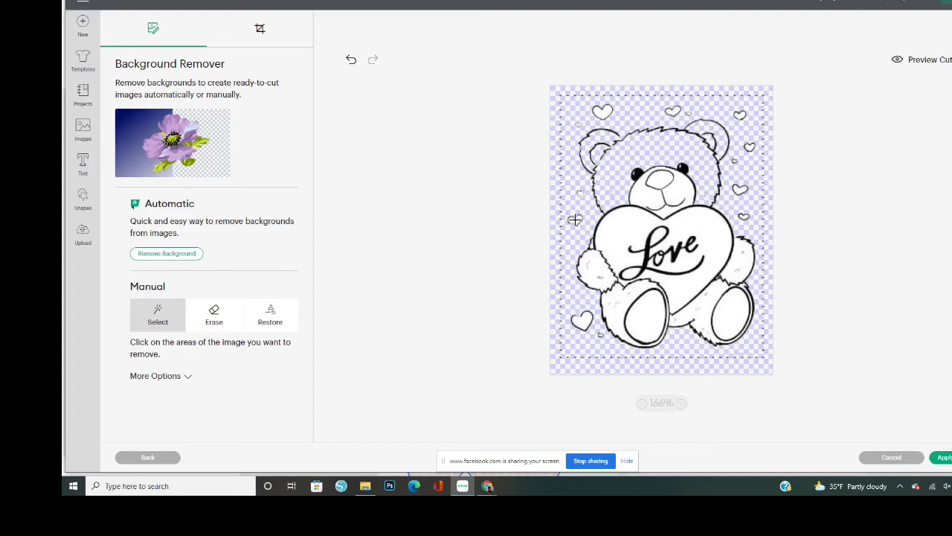
left_click(593, 266)
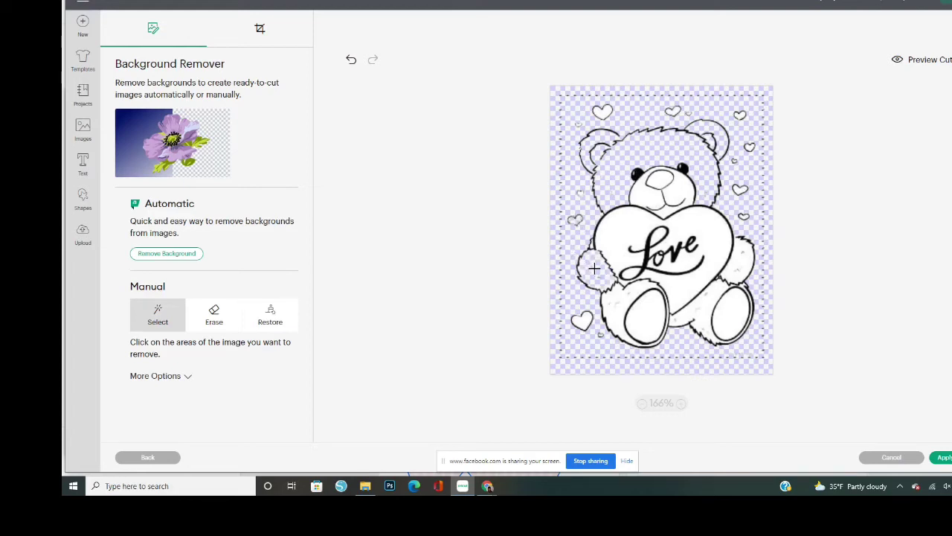
left_click(617, 311)
left_click(642, 317)
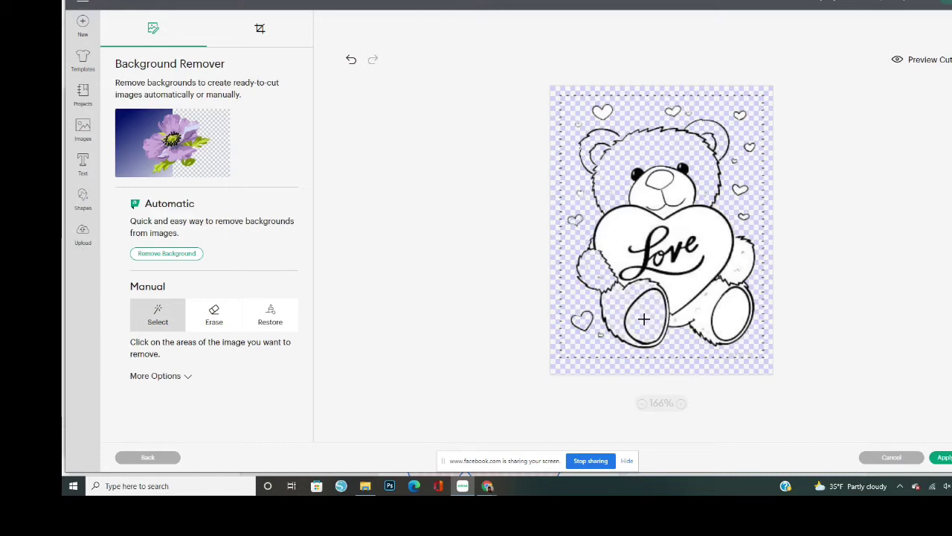
left_click(686, 317)
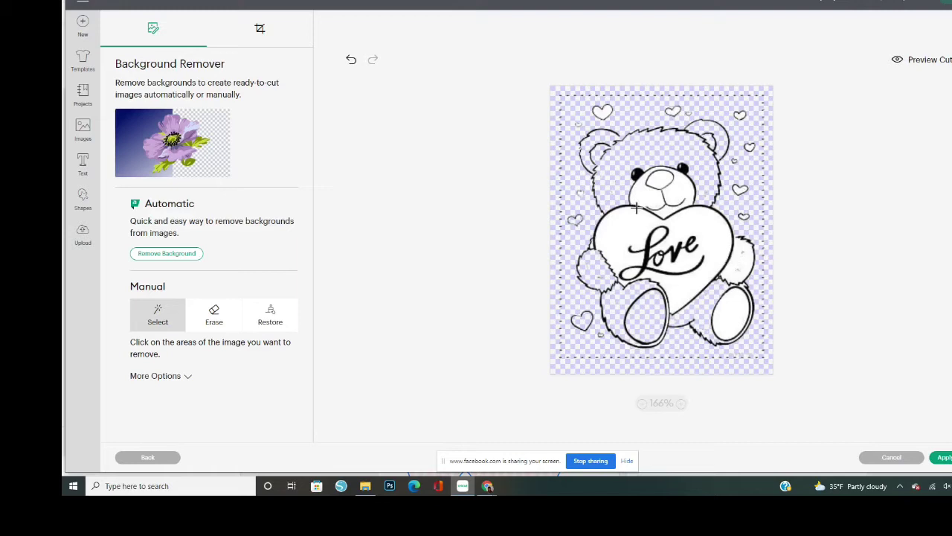
left_click(622, 235)
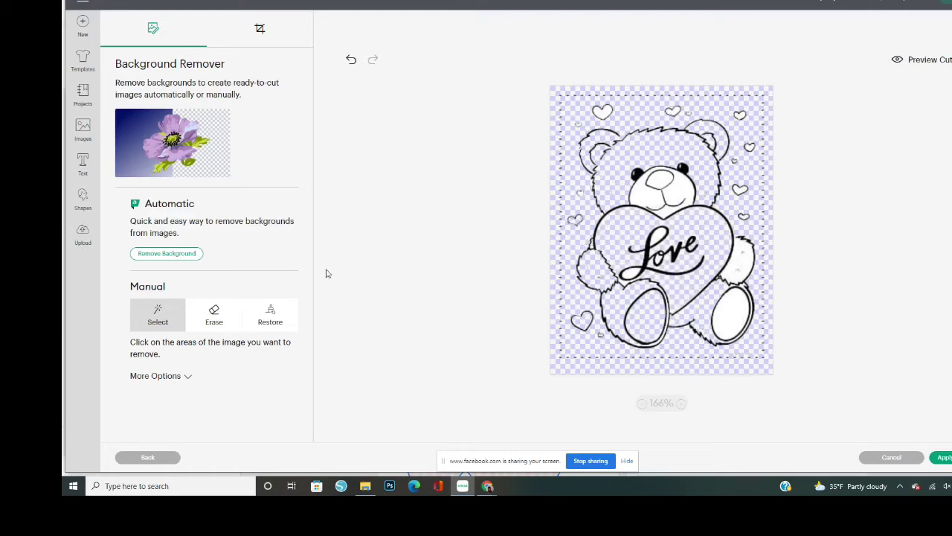
- Switch to the Erase tool and try an eraser size of 33, reducing it to 9
left_click(214, 322)
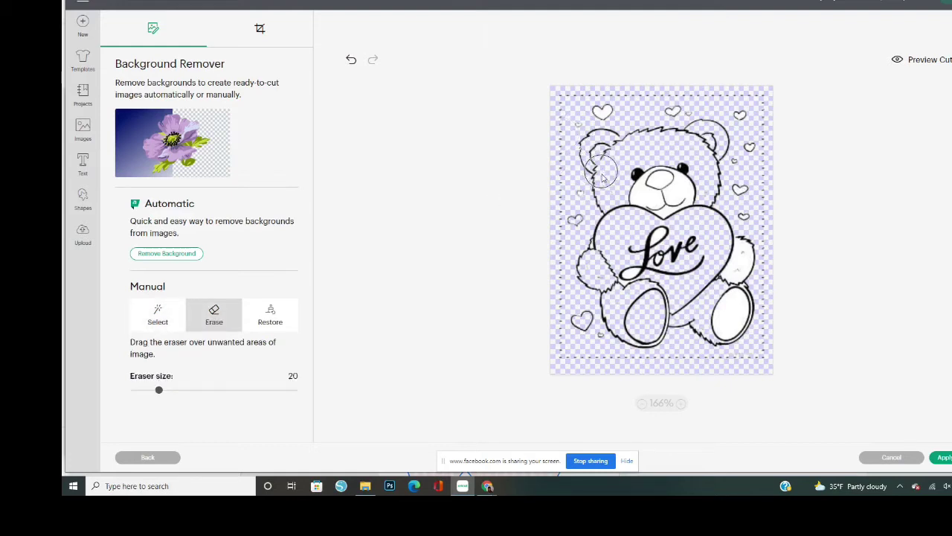
mouse_move(158, 390)
left_mouse_down()
mouse_move(219, 389)
mouse_move(151, 391)
mouse_move(229, 390)
mouse_move(182, 390)
left_mouse_up()
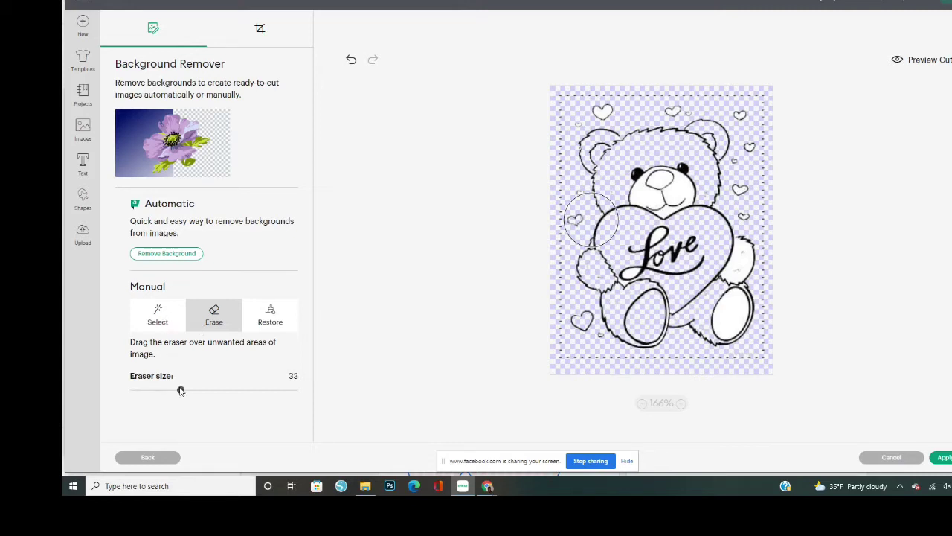
left_click_drag(180, 392, 142, 390)
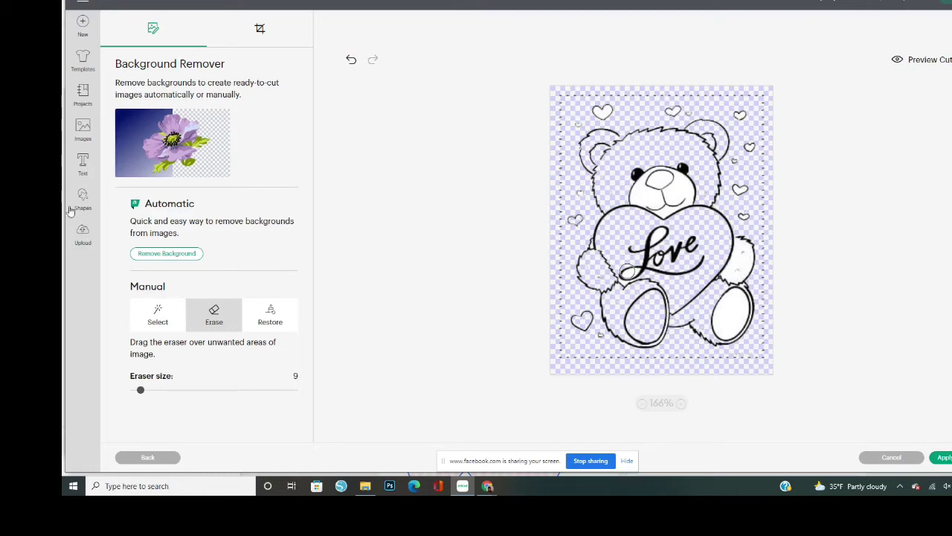
- Upload the "Happy Valentine's Day" bear JPG from Downloads as a new Complex image and continue to the Background Remover
left_click(82, 233)
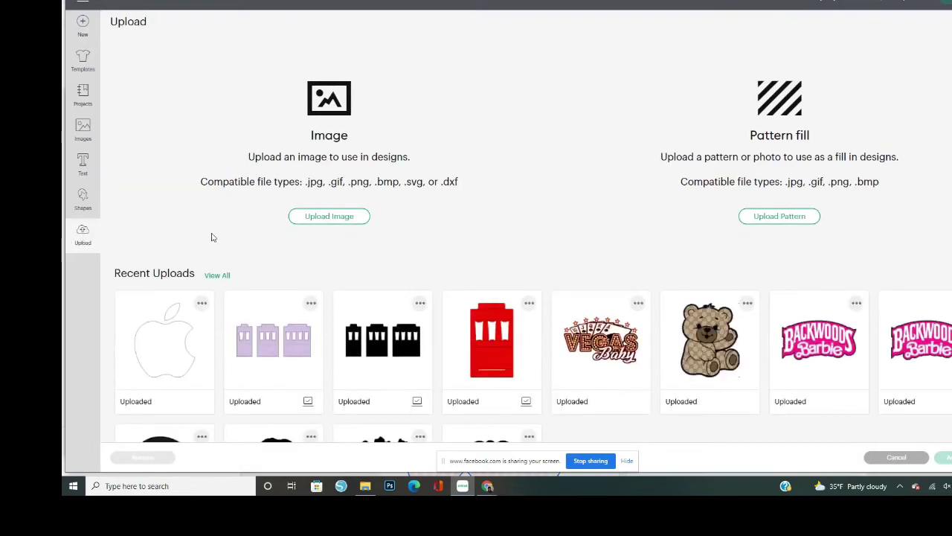
left_click(342, 222)
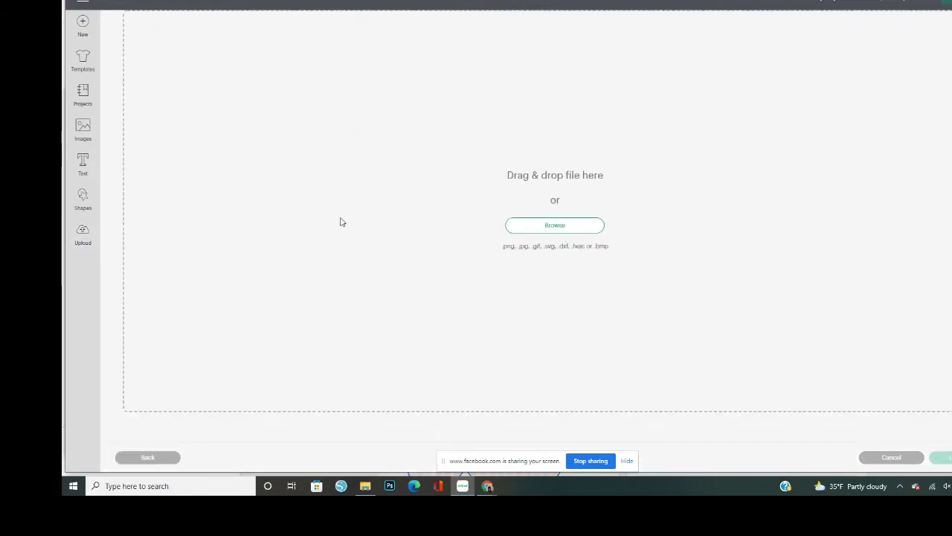
left_click(558, 228)
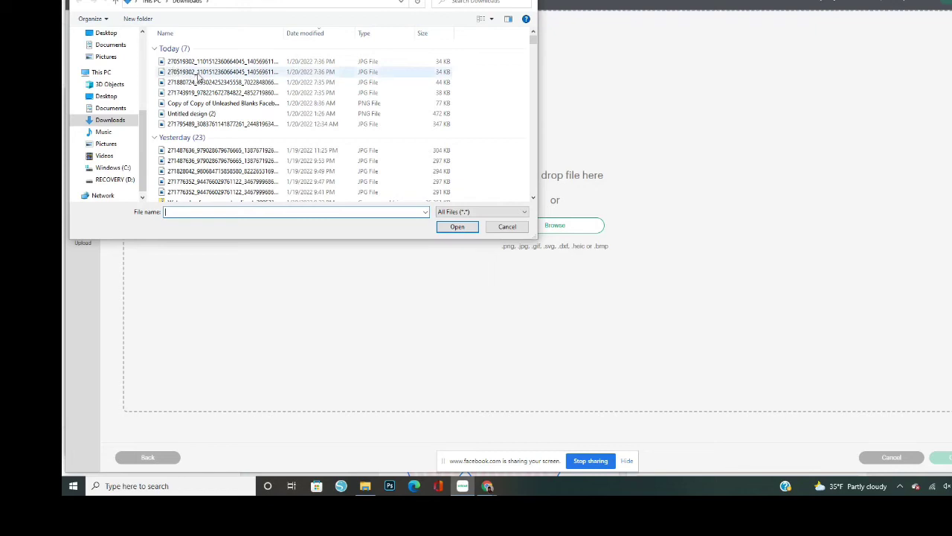
left_click_drag(195, 85, 602, 157)
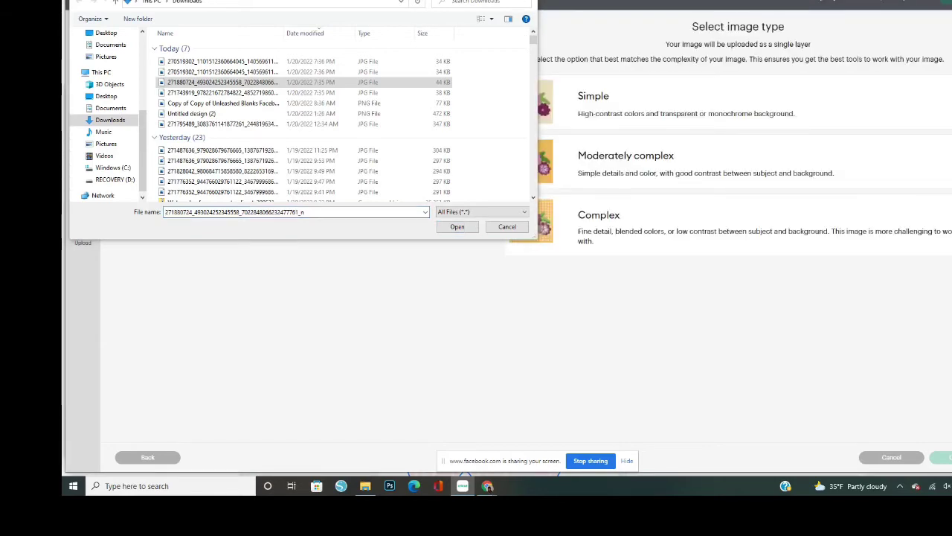
key("Escape")
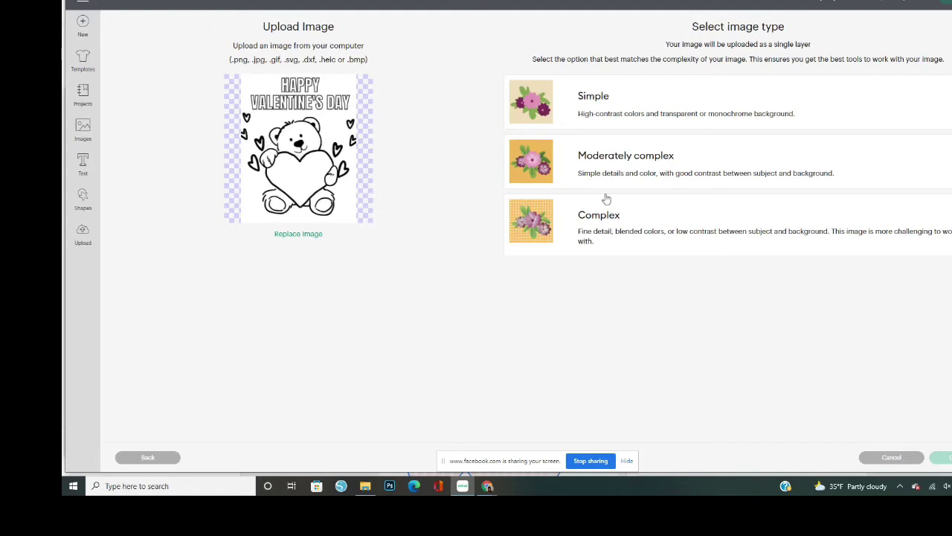
left_click(547, 220)
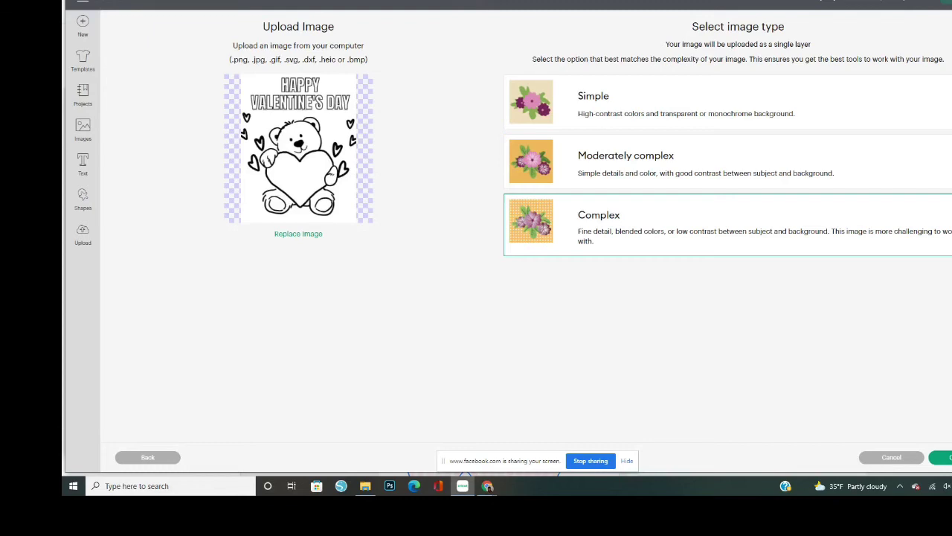
left_click(941, 457)
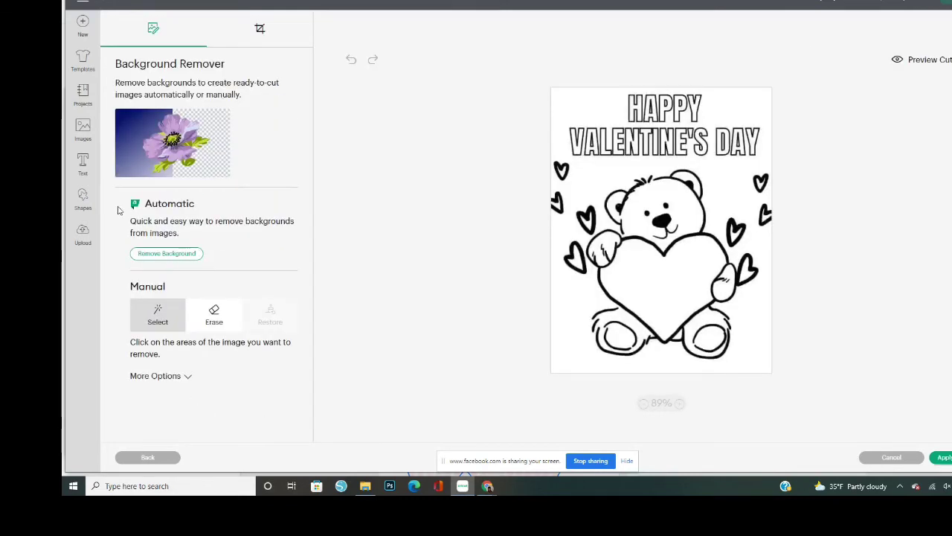
- Try the automatic background removal on the Valentine's Day bear and revert it
left_click(166, 254)
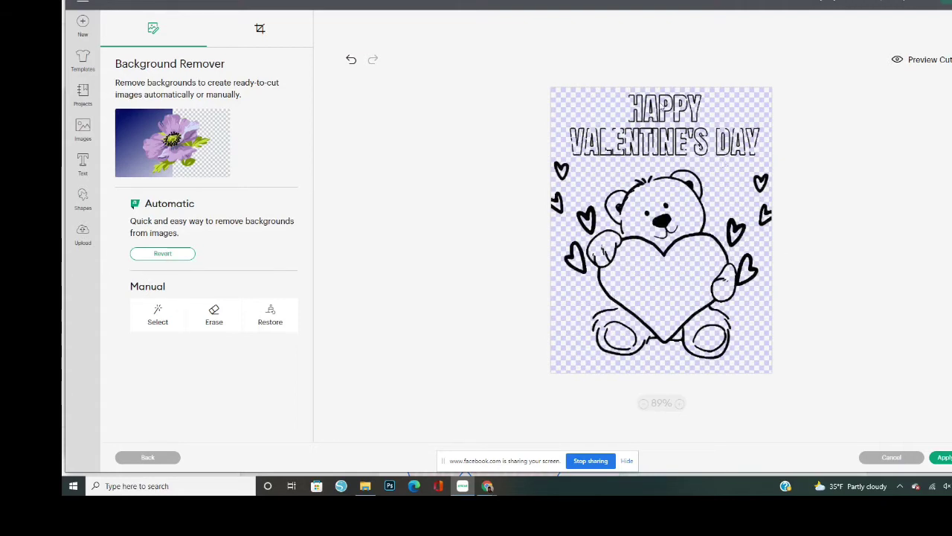
left_click(165, 256)
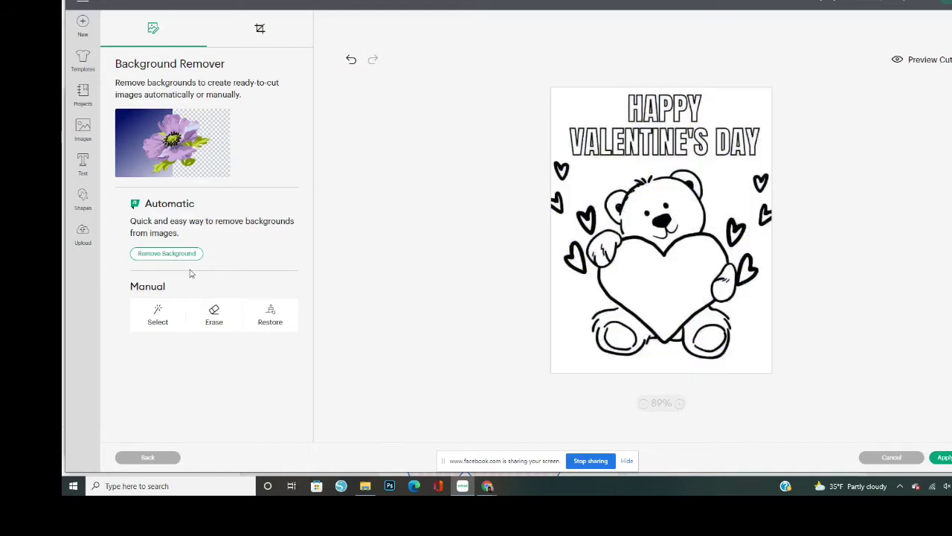
- Remove the white fill inside the "HAPPY VALENTINE'S DAY" letters with the manual Select tool
left_click(158, 314)
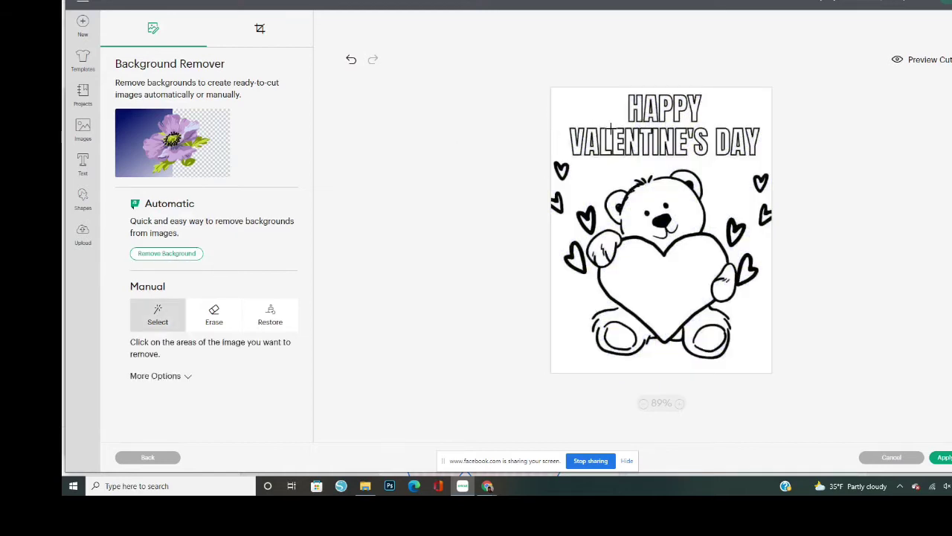
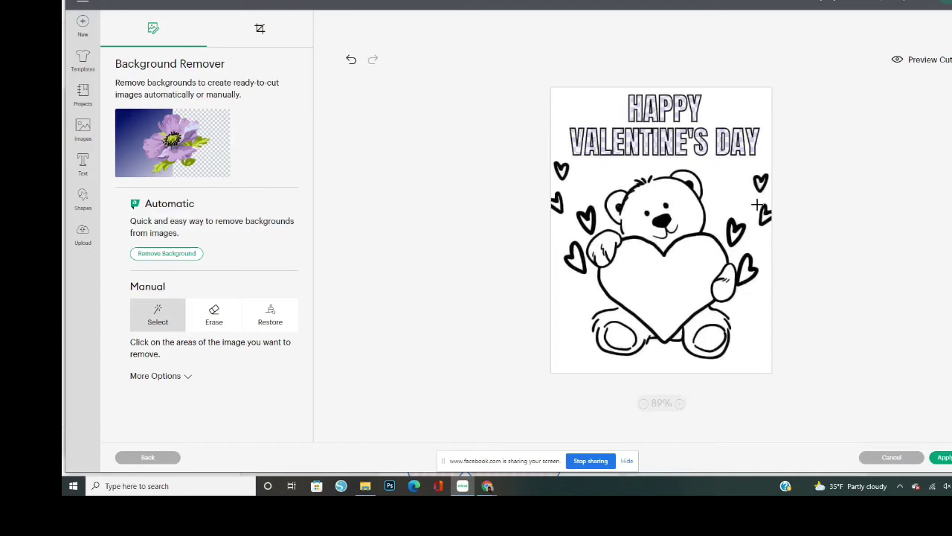
- Remove the white background and the white fill inside the bear, its heart, paws and feet with the manual Select tool
left_click(731, 234)
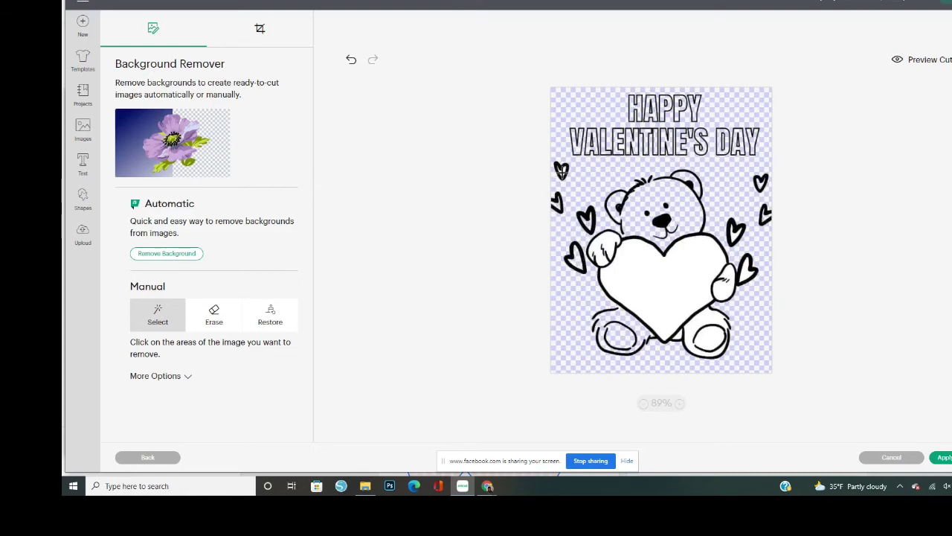
left_click(634, 272)
left_click(610, 241)
left_click(723, 290)
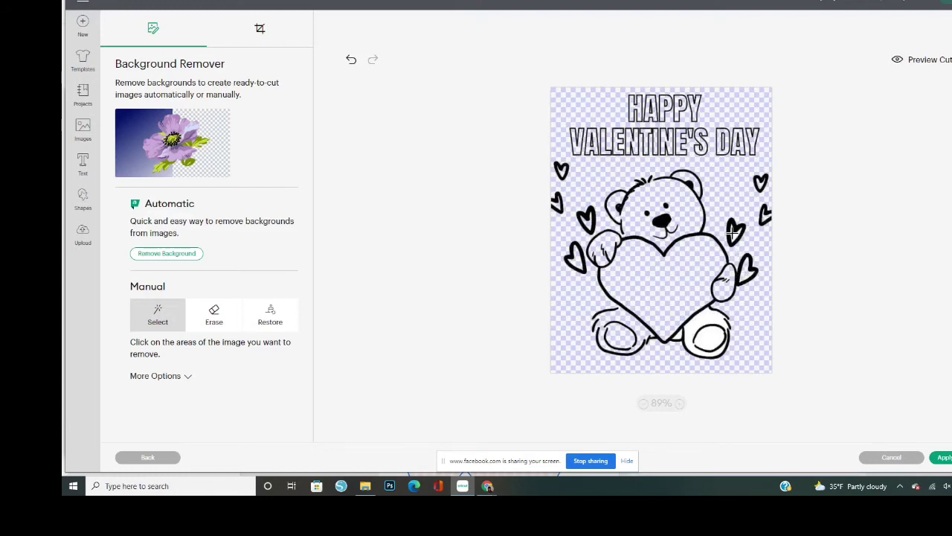
left_click(711, 342)
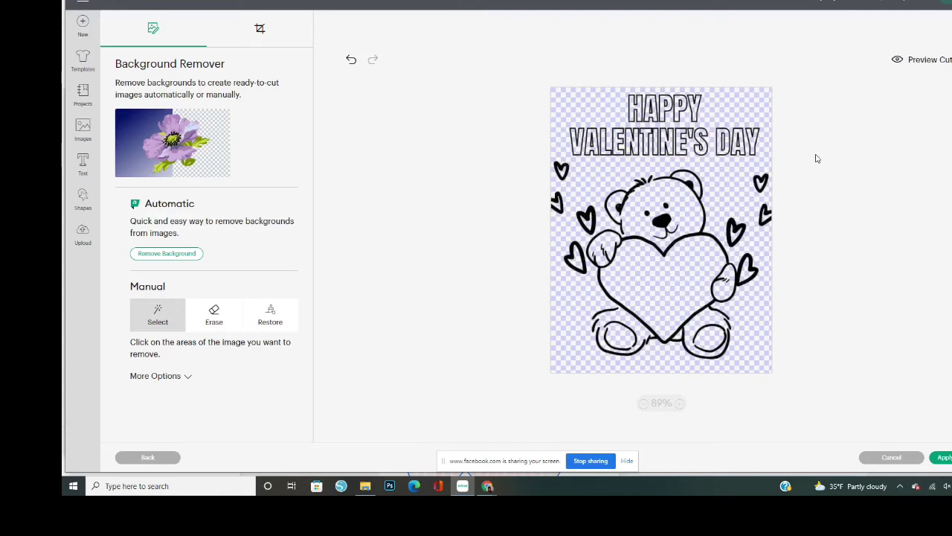
- Preview the bear's cut image and undo the last background edit
left_click(900, 61)
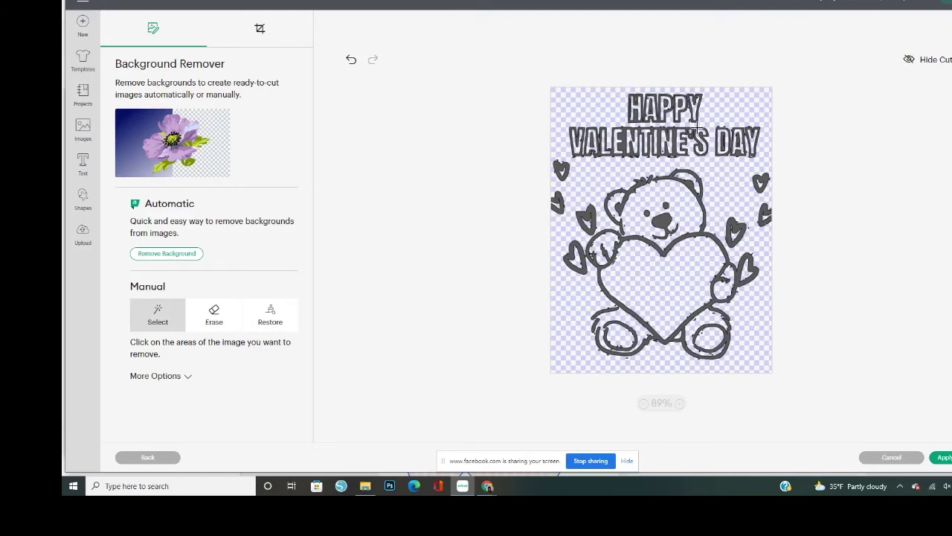
left_click(351, 62)
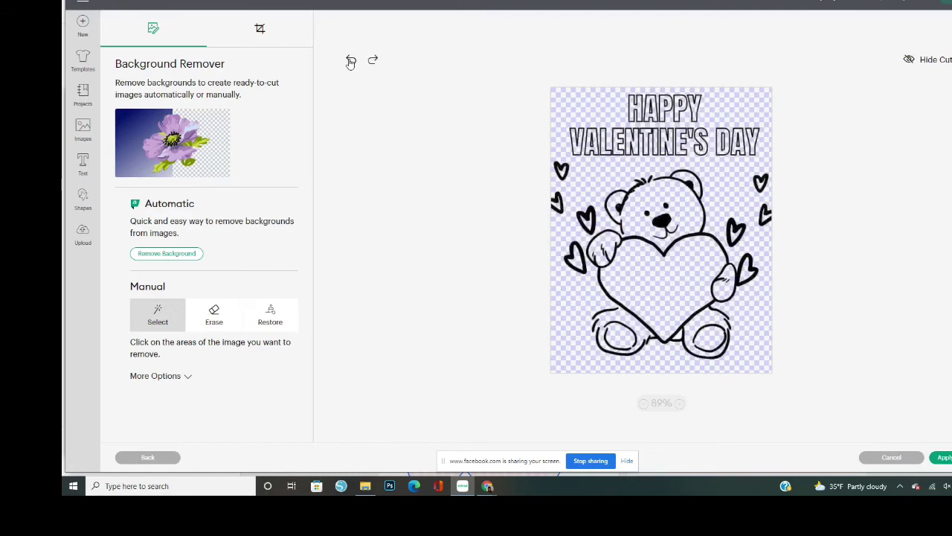
- Leave the Happy Valentine's Day bear, start a new image upload and load the "Love" bear JPG from Downloads
left_click(83, 234)
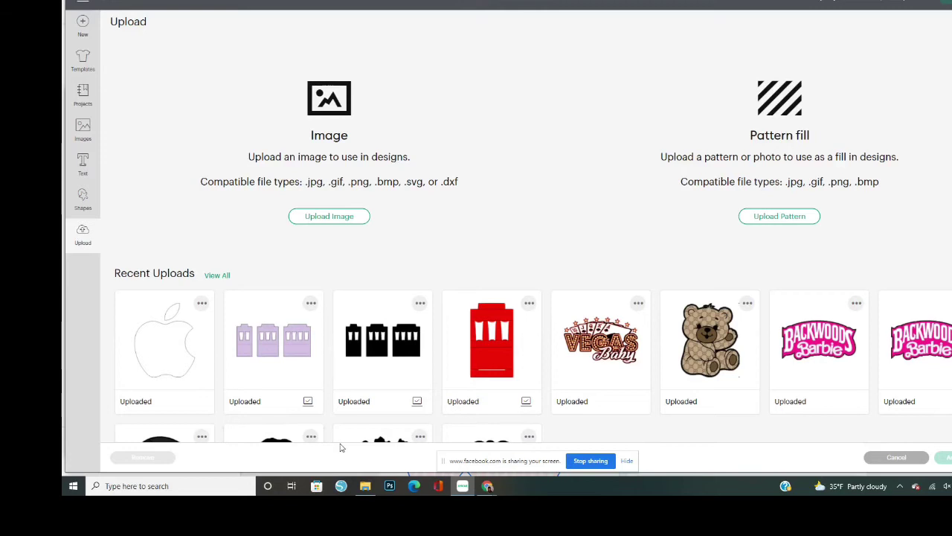
left_click(342, 221)
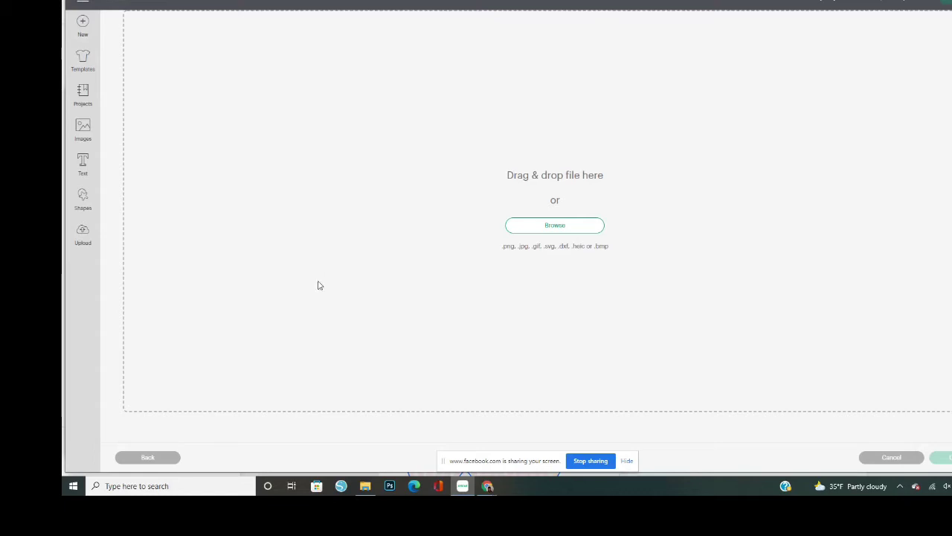
left_click(555, 226)
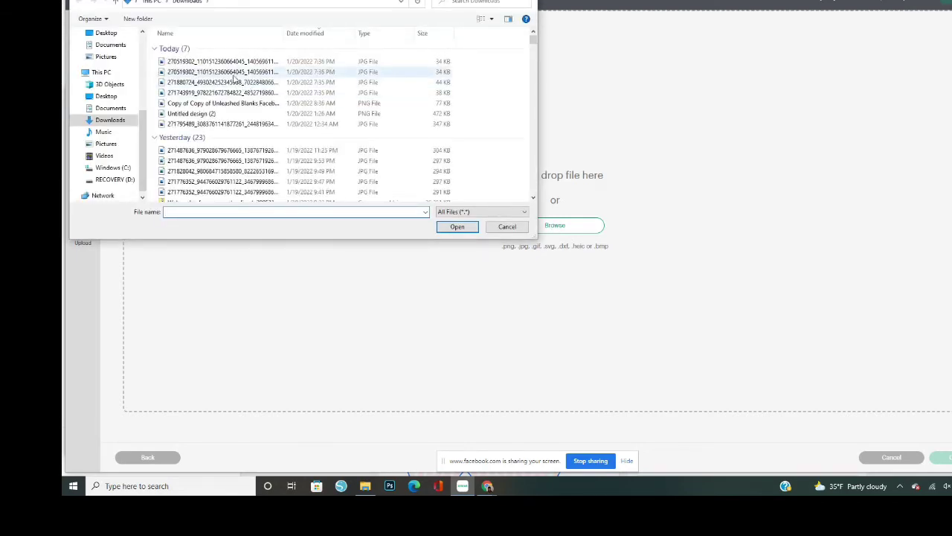
left_click_drag(235, 73, 601, 202)
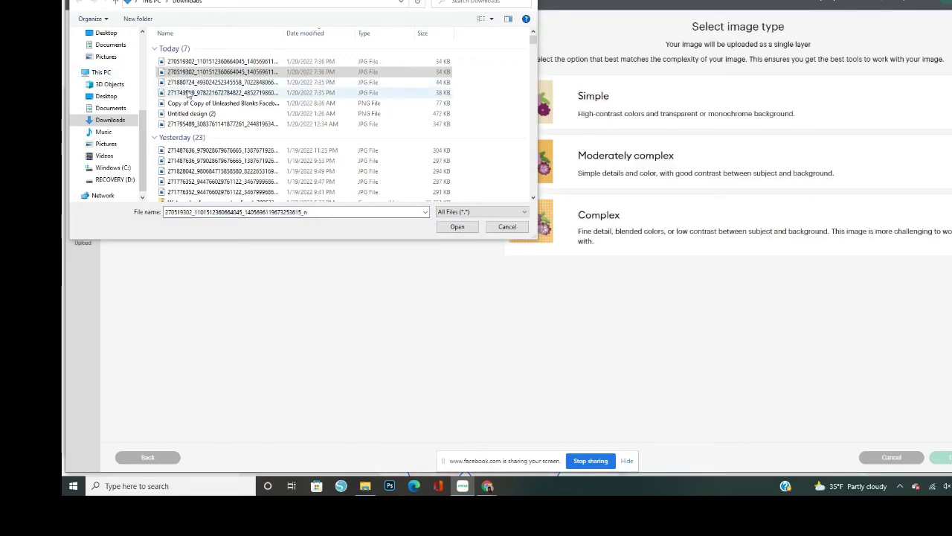
left_click_drag(188, 94, 608, 282)
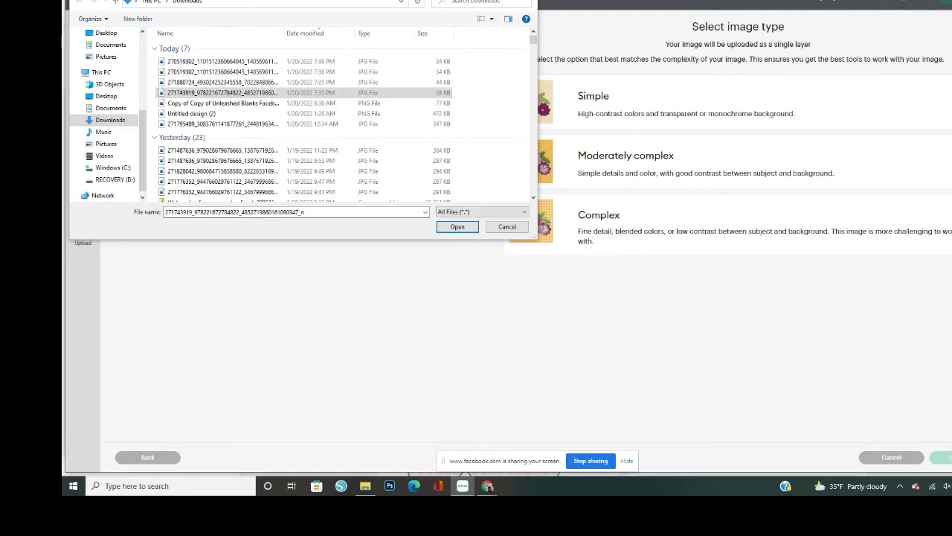
left_click_drag(404, 0, 404, 126)
left_click(532, 130)
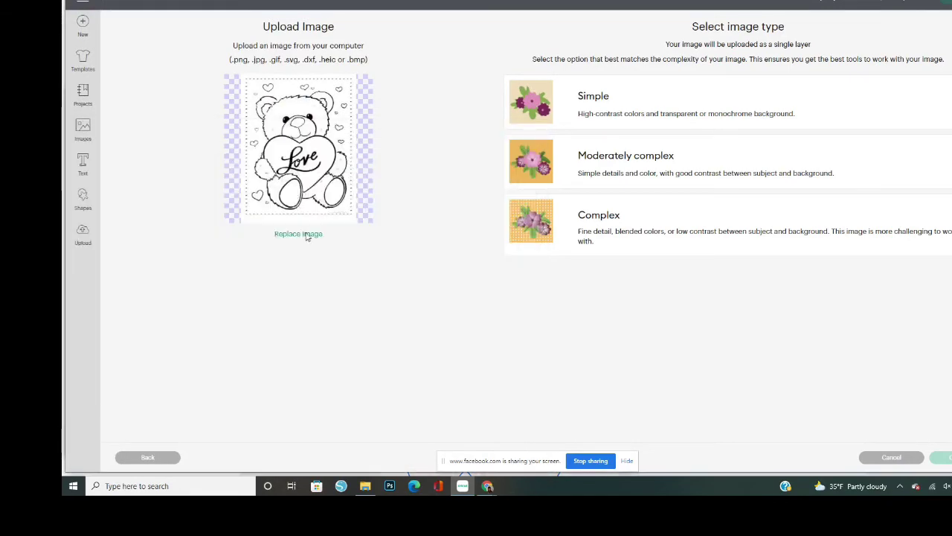
- Replace the "Love" bear with the Hello Kitty heart JPG starting with 271743919 and continue to the Background Remover as a Complex image
left_click(306, 235)
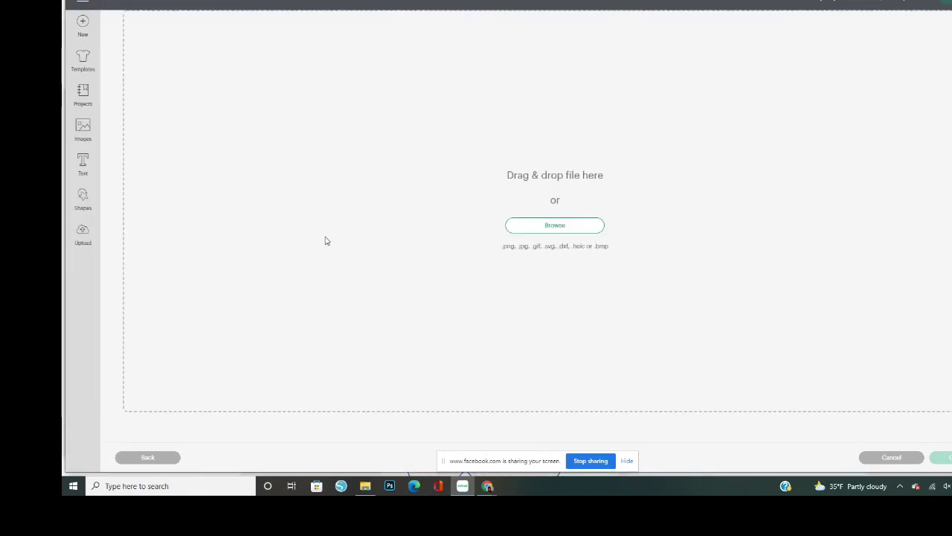
left_click(554, 226)
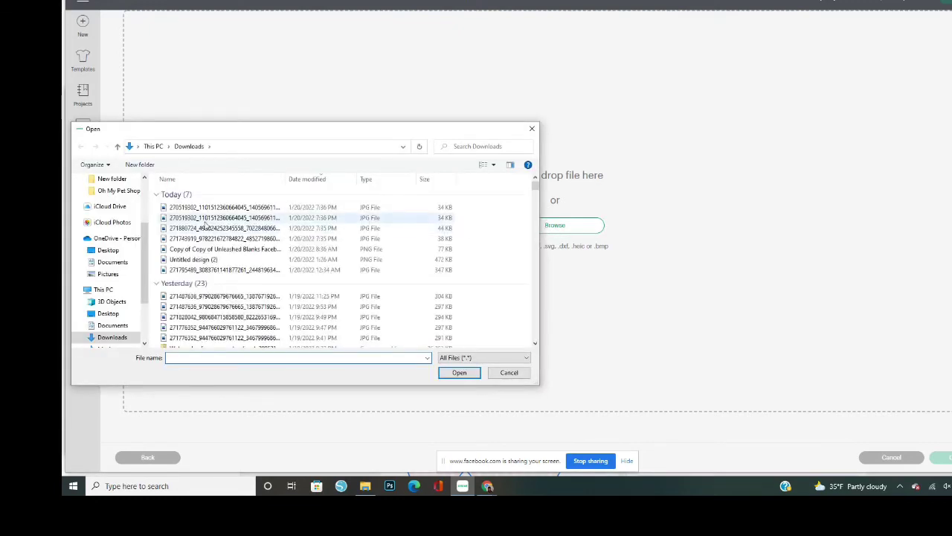
left_click_drag(206, 227, 646, 203)
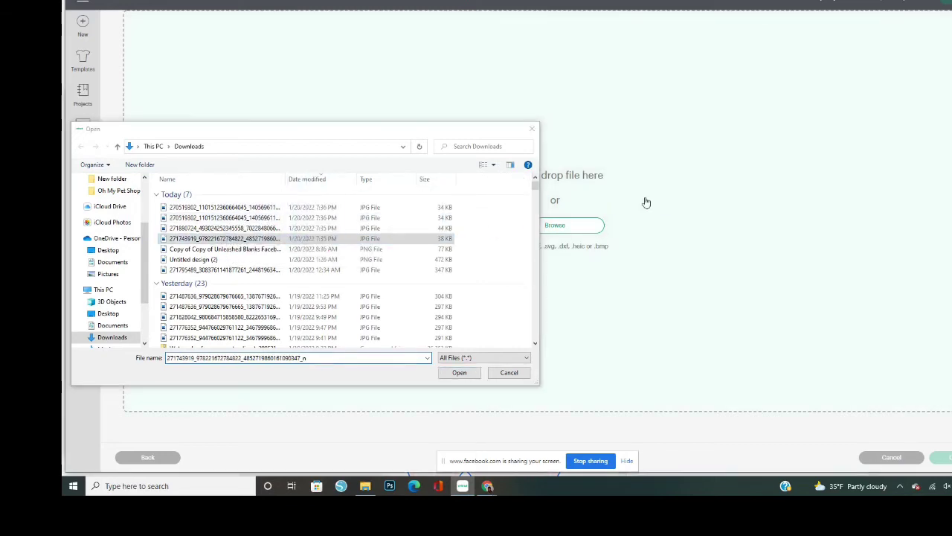
left_click(534, 131)
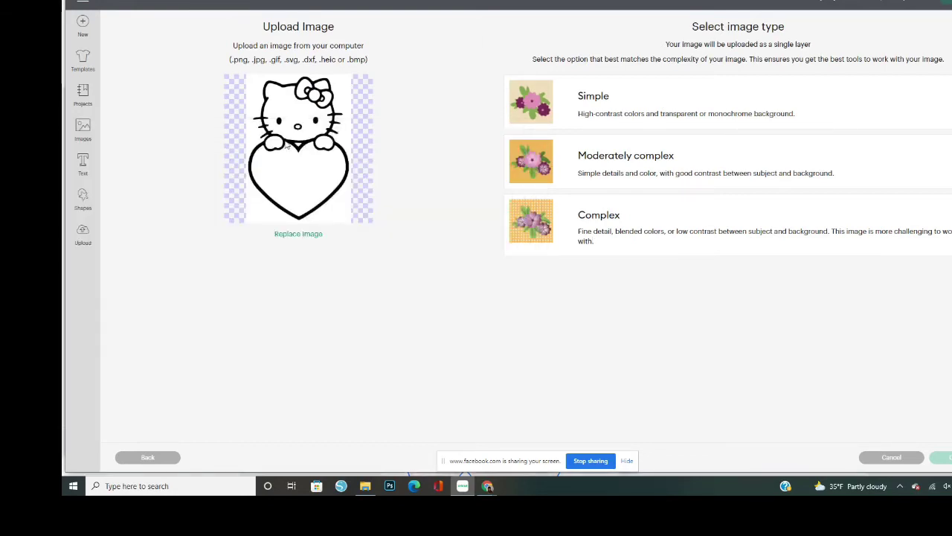
left_click(537, 223)
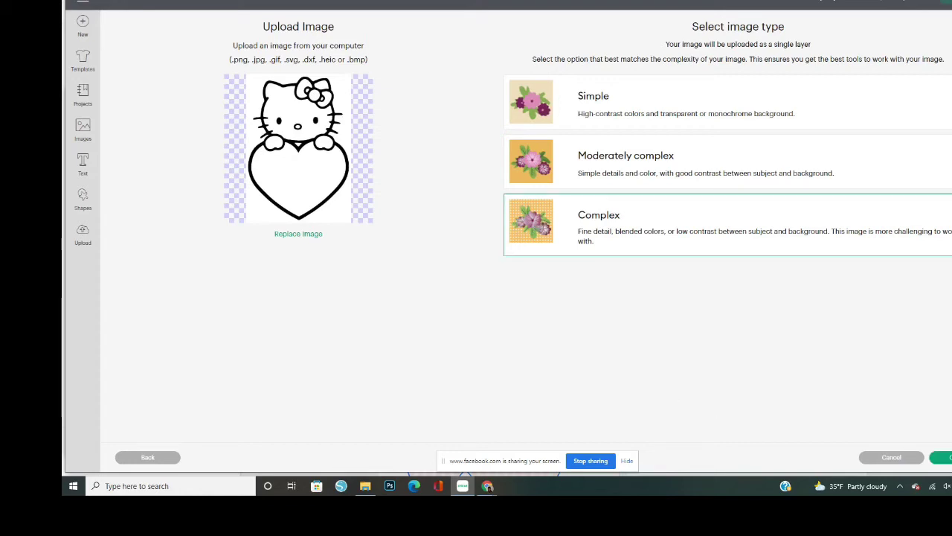
left_click(941, 456)
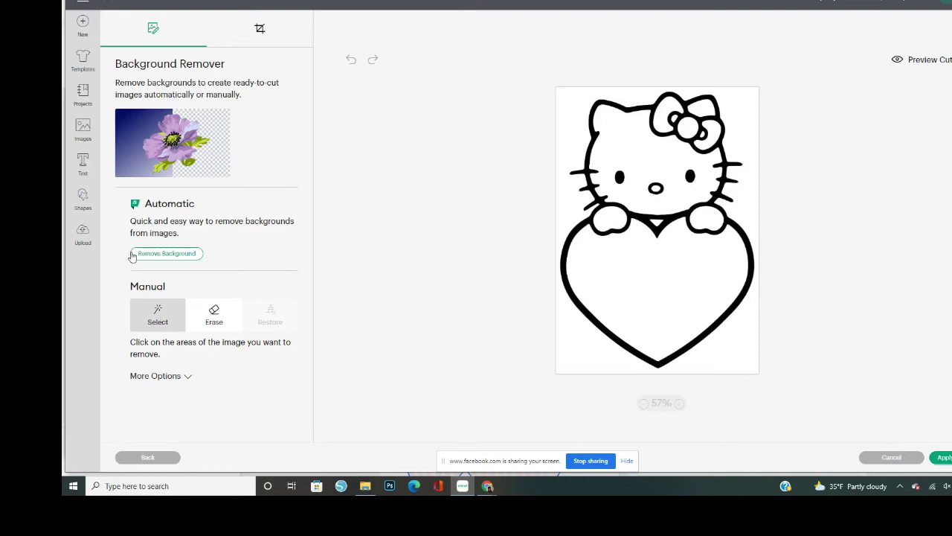
- Remove the Hello Kitty image's background automatically, check its cut preview and apply the result
left_click(164, 258)
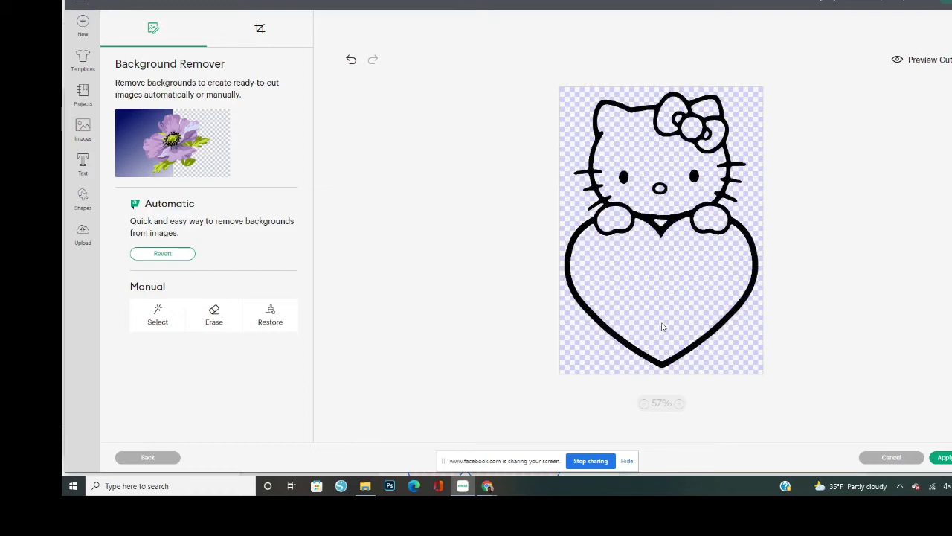
left_click(899, 62)
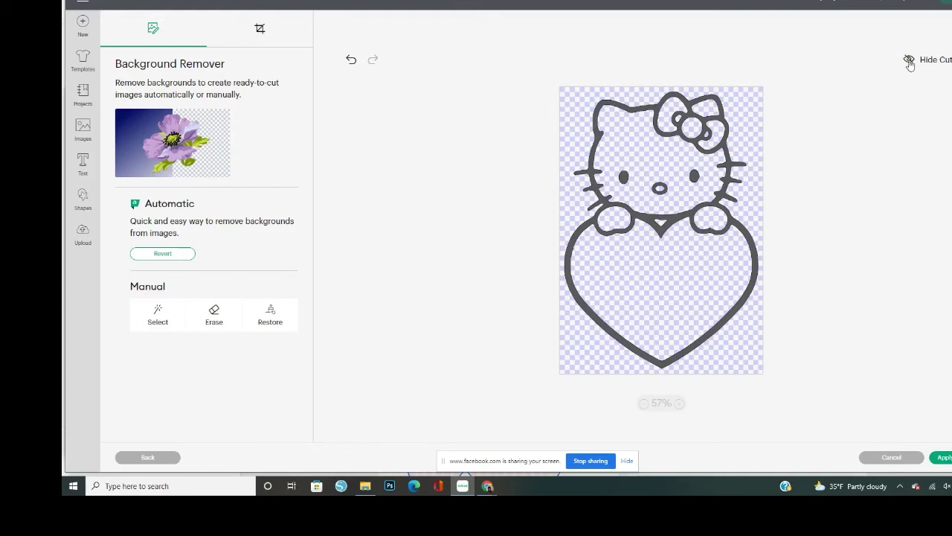
left_click(909, 62)
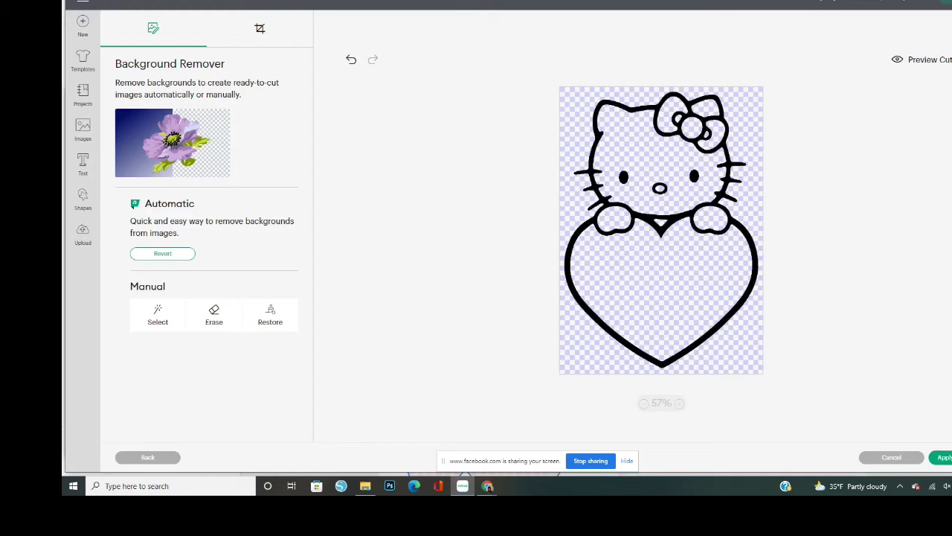
left_click(943, 457)
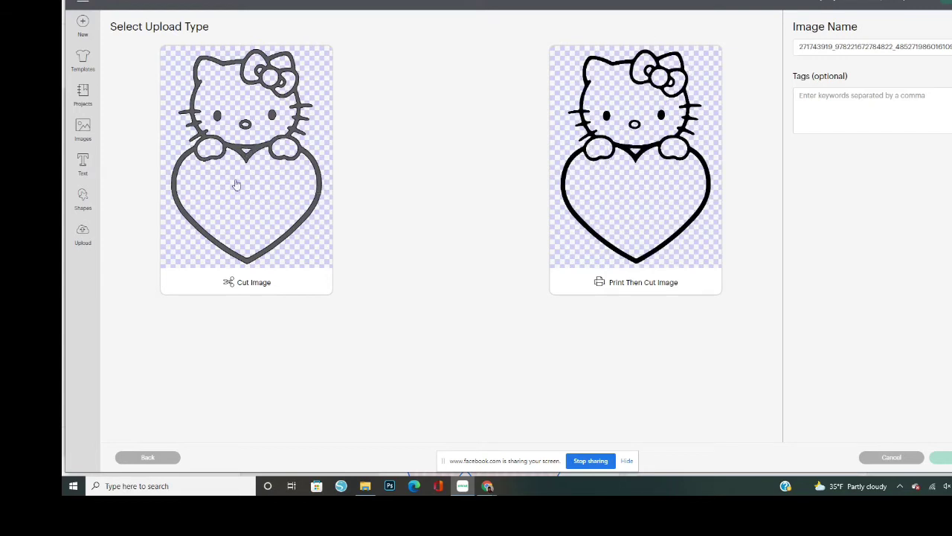
- Upload the Hello Kitty design as a Cut Image and add it to the canvas
left_click(556, 61)
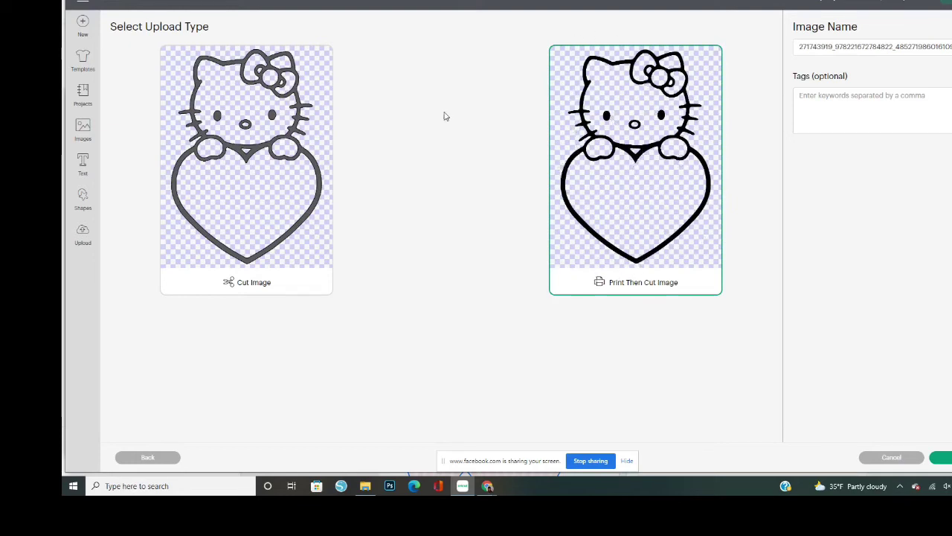
left_click(228, 202)
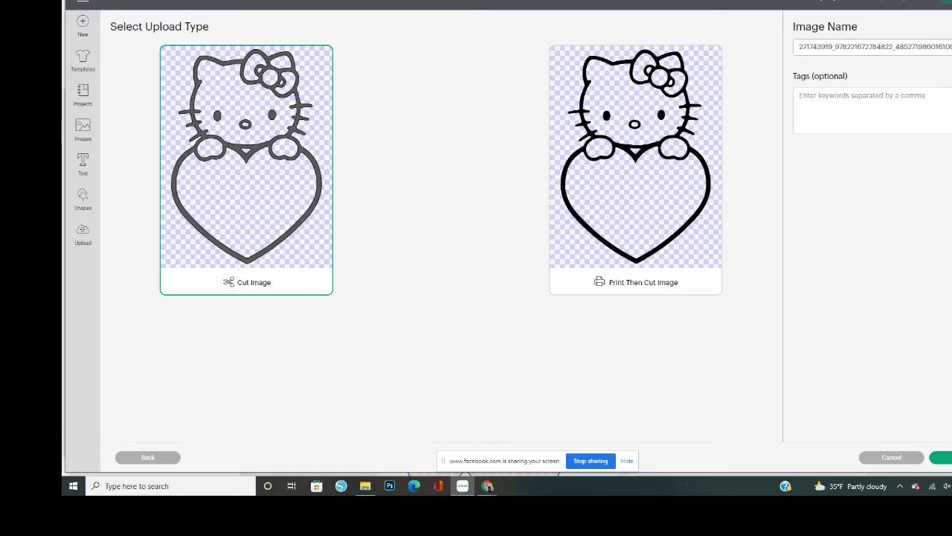
left_click(823, 46)
left_click(941, 457)
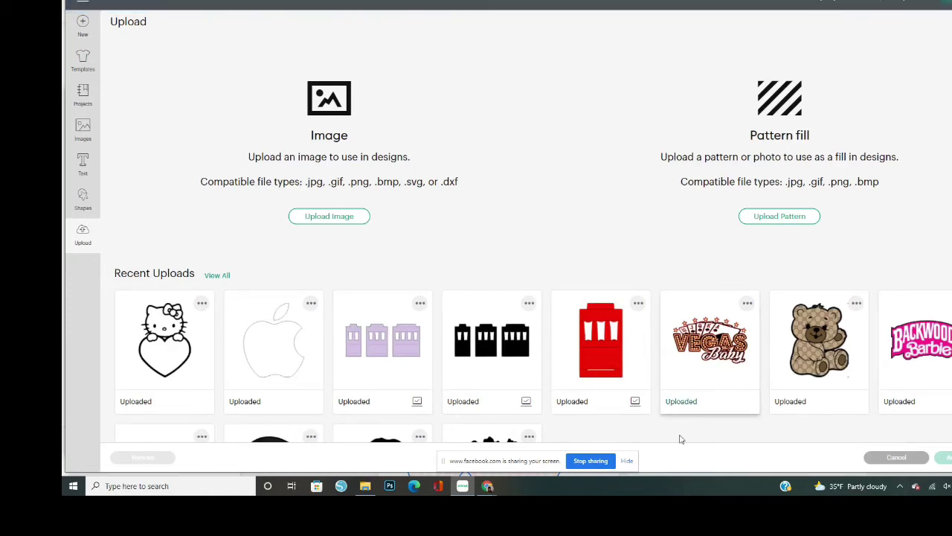
left_click(174, 337)
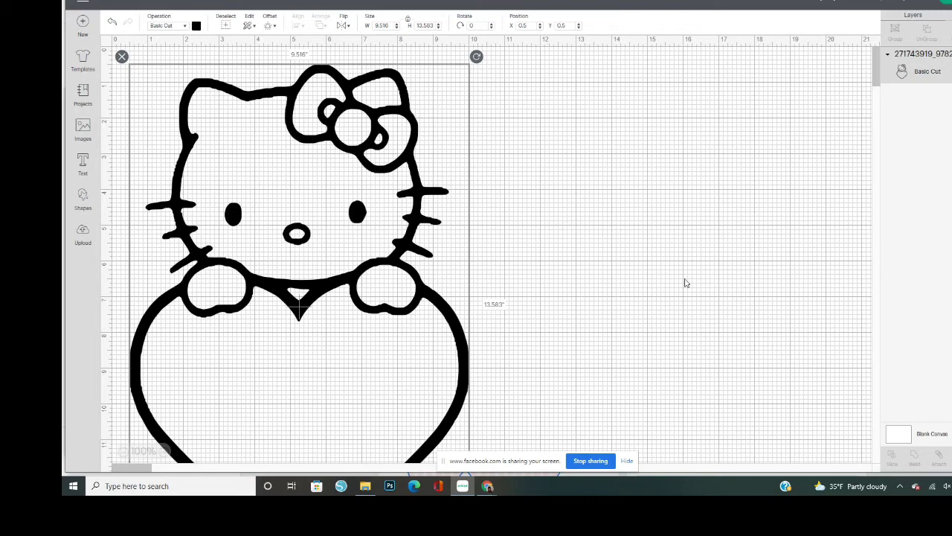
- Shrink the Hello Kitty design to about 6.7 by 9.6 inches and move it to the canvas's left edge
scroll(744, 312, "down", 3)
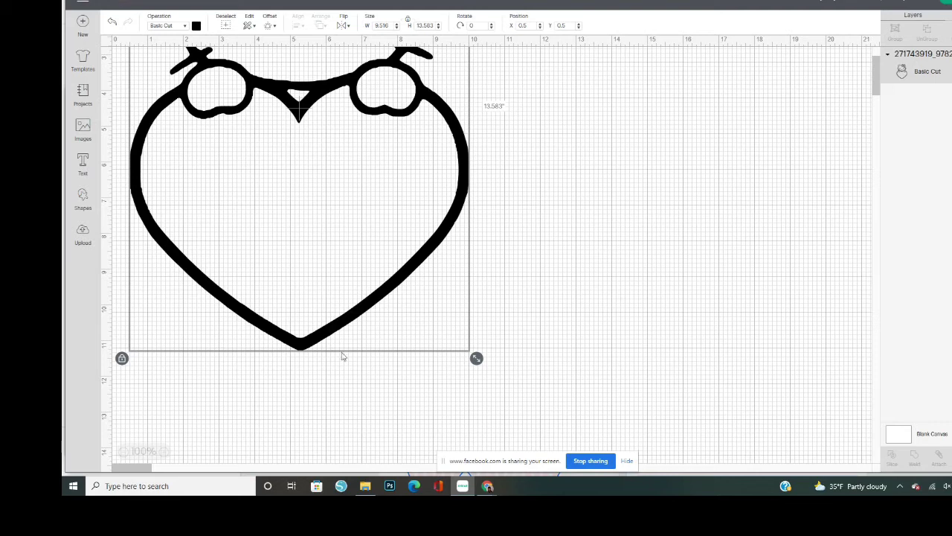
left_click_drag(476, 360, 480, 335)
left_click_drag(417, 246, 410, 292)
left_click(271, 179)
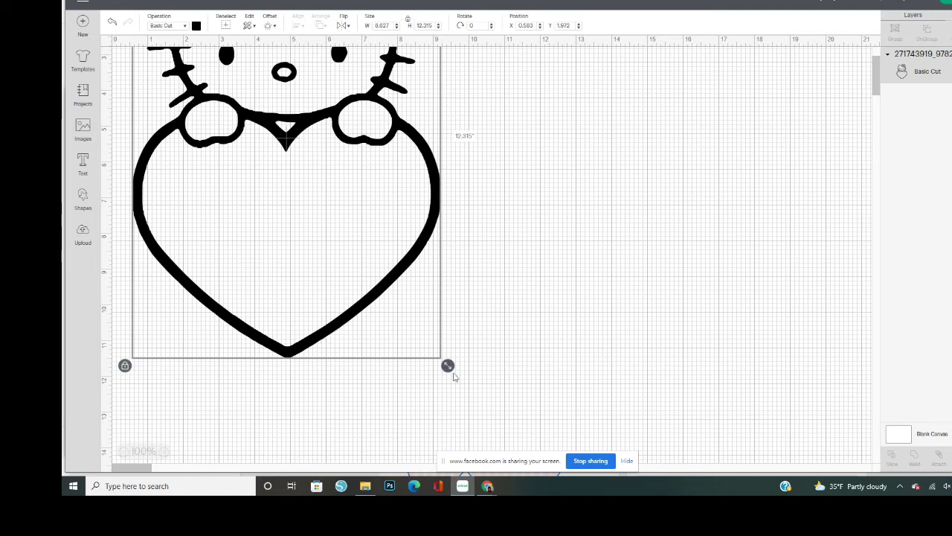
scroll(518, 393, "up", 2)
scroll(517, 394, "down", 2)
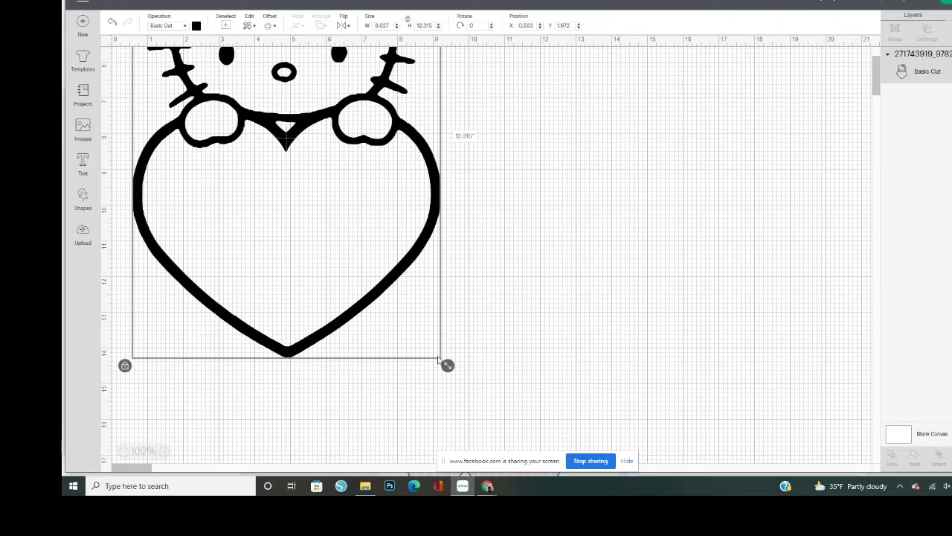
left_click_drag(438, 357, 411, 325)
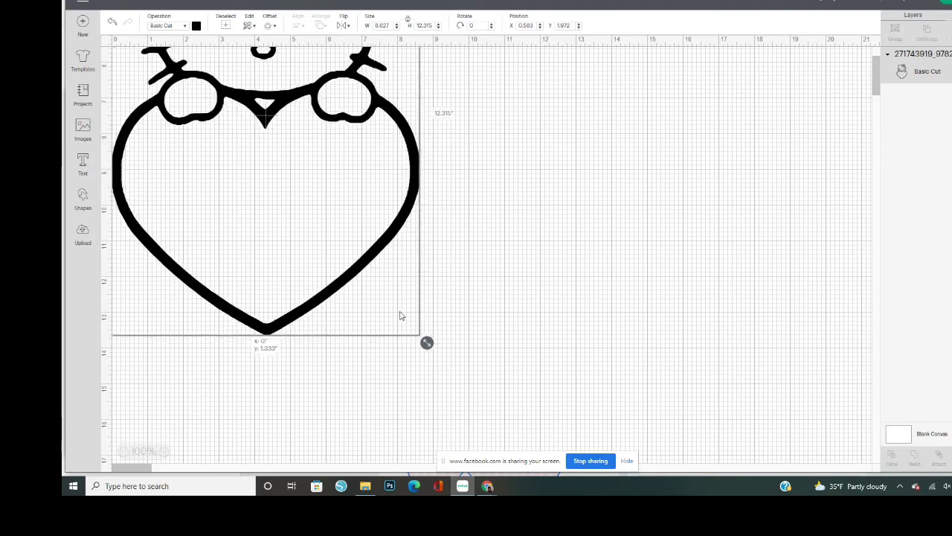
left_click(376, 259)
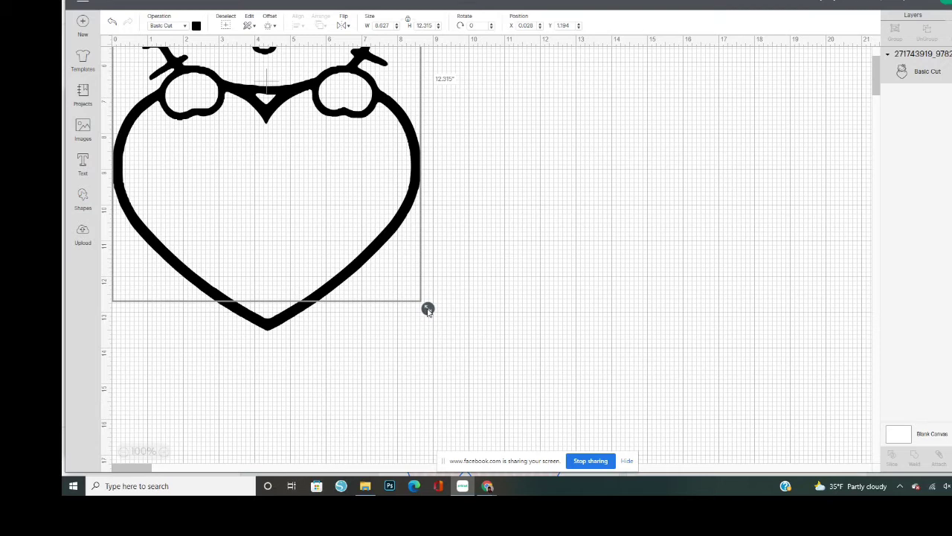
left_click_drag(428, 309, 354, 215)
key("ctrl+z")
mouse_move(876, 71)
left_mouse_down()
mouse_move(878, 106)
mouse_move(875, 58)
left_mouse_up()
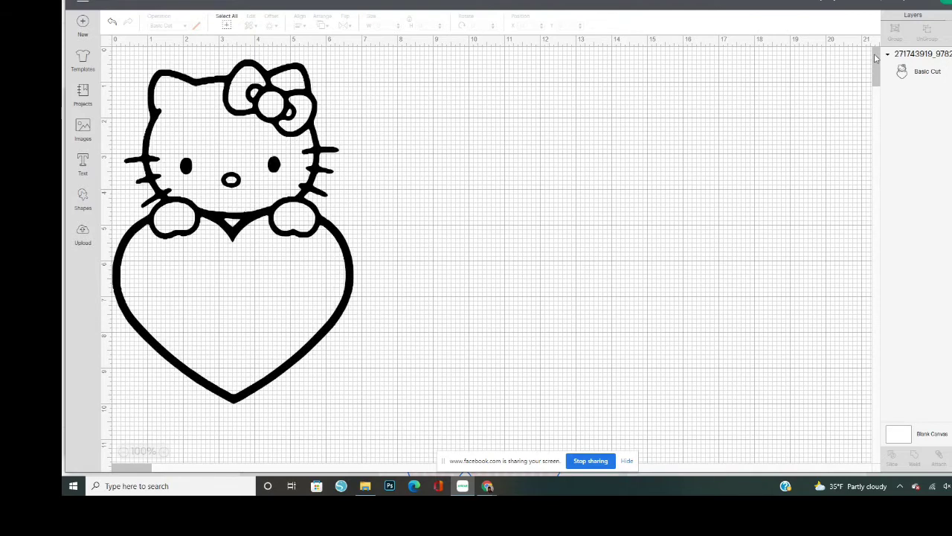
- Position the Hello Kitty design in the canvas's top-left corner and shrink it to about 4.6 by 6.5 inches
left_click(209, 198)
left_click(262, 308)
left_click(323, 335)
mouse_move(323, 335)
left_mouse_down()
mouse_move(319, 323)
mouse_move(321, 334)
left_mouse_up()
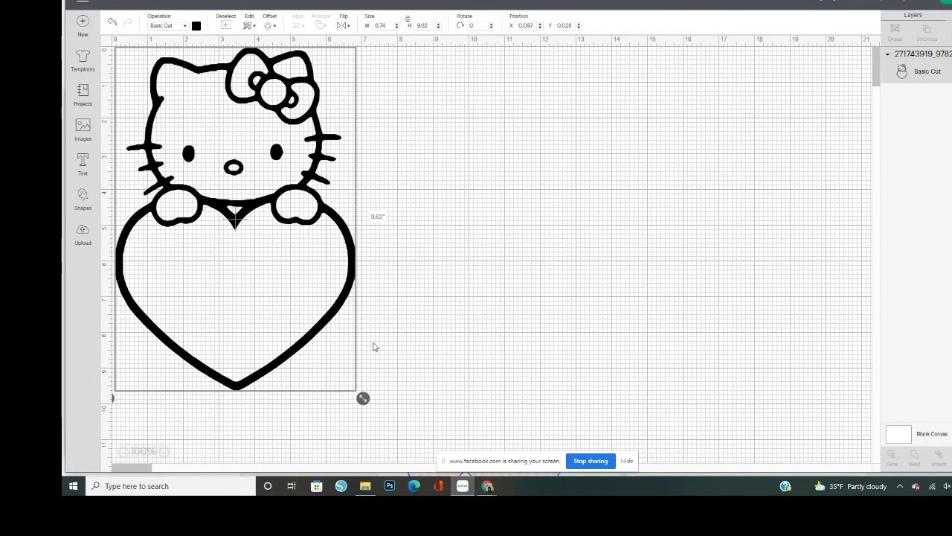
left_click_drag(363, 398, 355, 376)
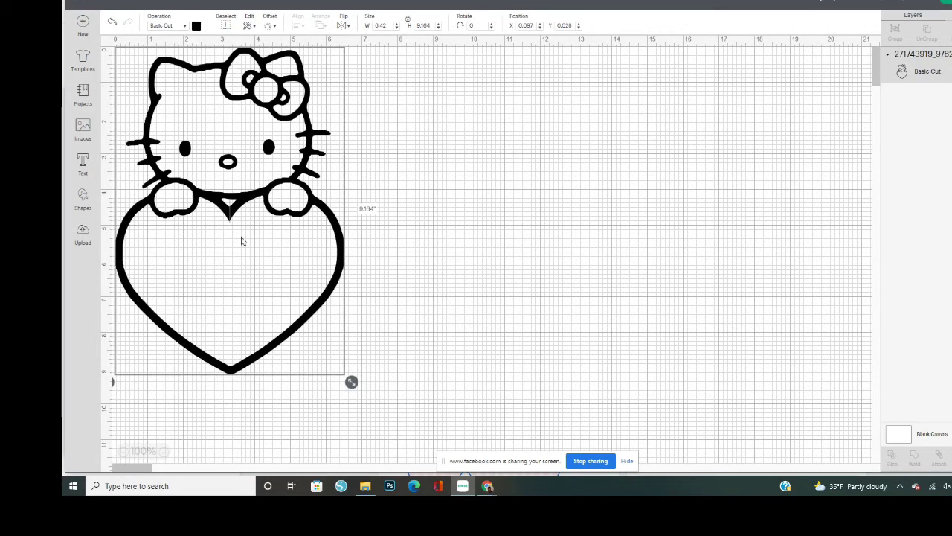
left_click_drag(353, 382, 290, 278)
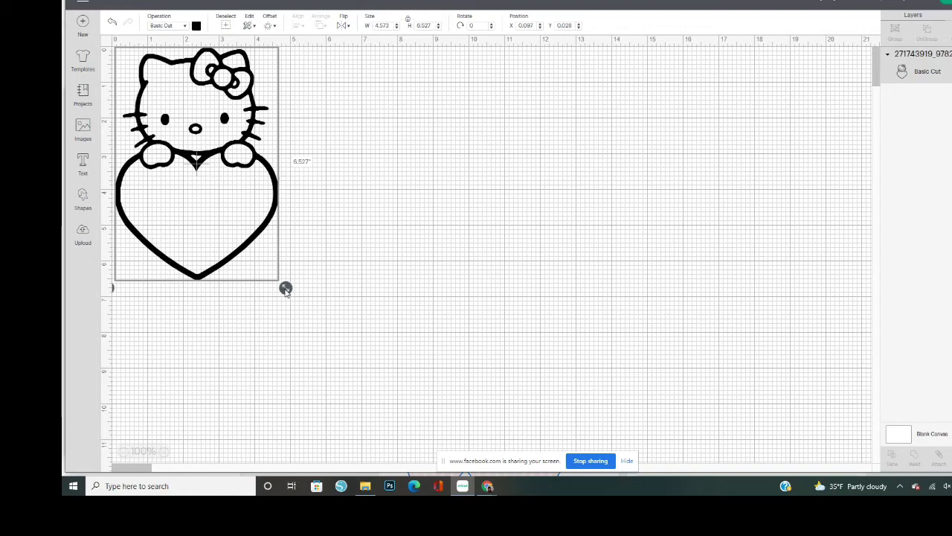
mouse_move(277, 277)
left_mouse_down()
mouse_move(296, 283)
mouse_move(279, 274)
left_mouse_up()
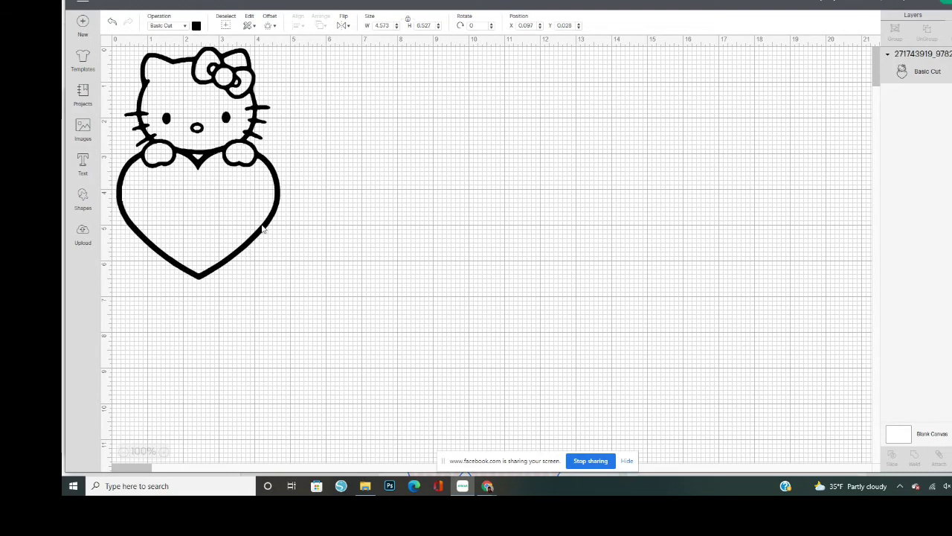
- Nudge the Hello Kitty design closer to the canvas's top-left corner and enlarge it to about 7 inches tall
left_click_drag(264, 229, 264, 229)
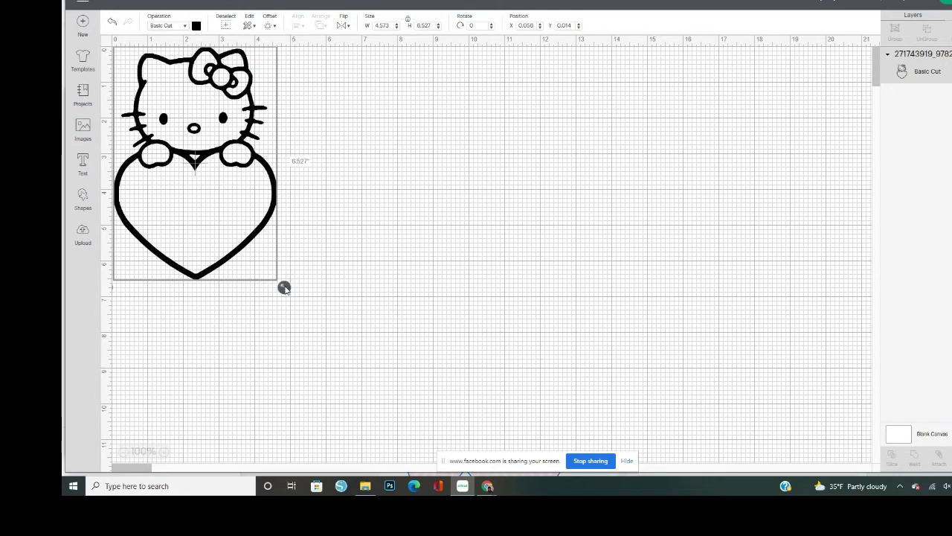
left_click_drag(285, 288, 297, 306)
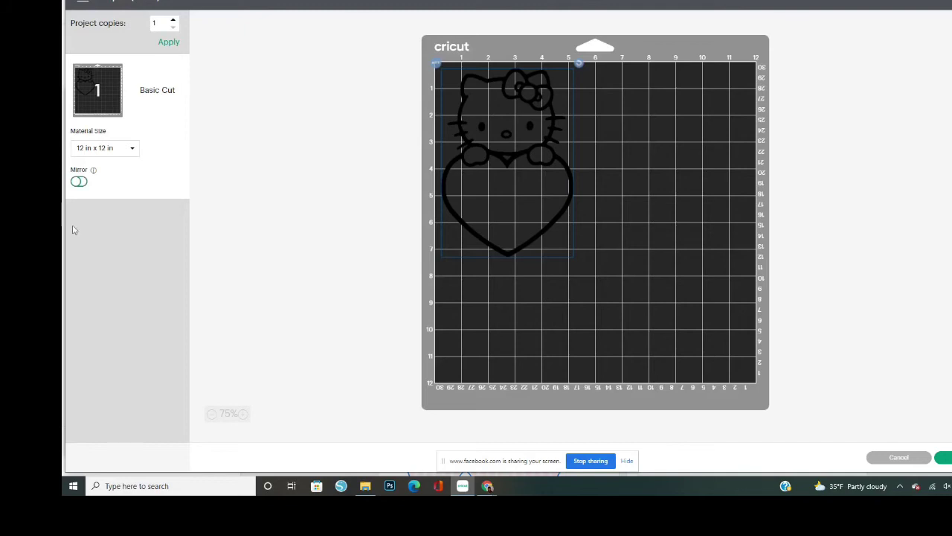
- Turn on Mirror for the 12 in x 12 in mat, continue to the cut setup and dismiss the machine connection instructions
left_click(77, 183)
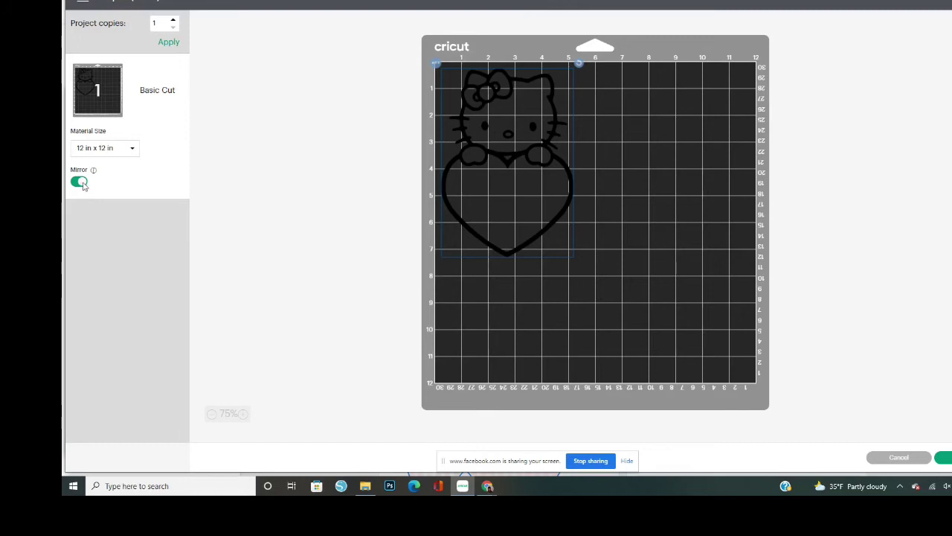
left_click(80, 183)
left_click(80, 183)
left_click(944, 457)
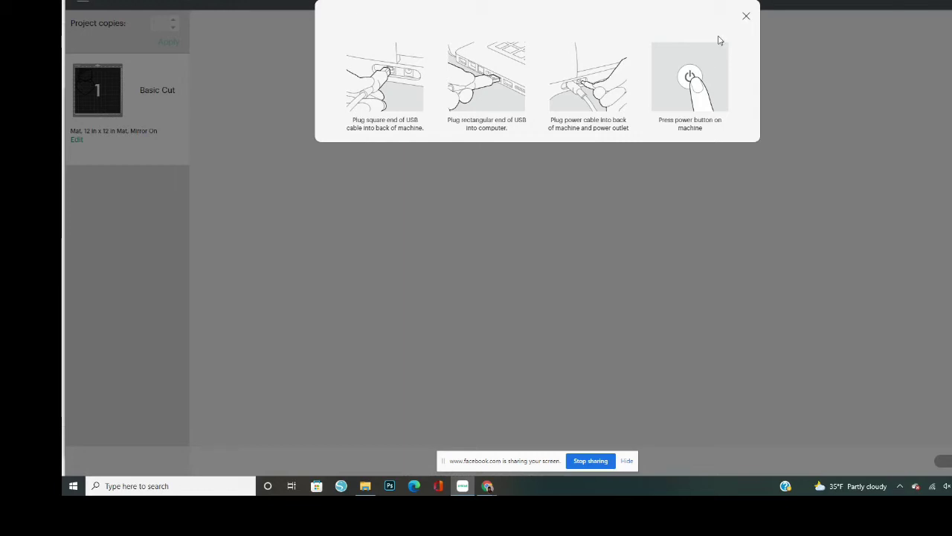
left_click(746, 16)
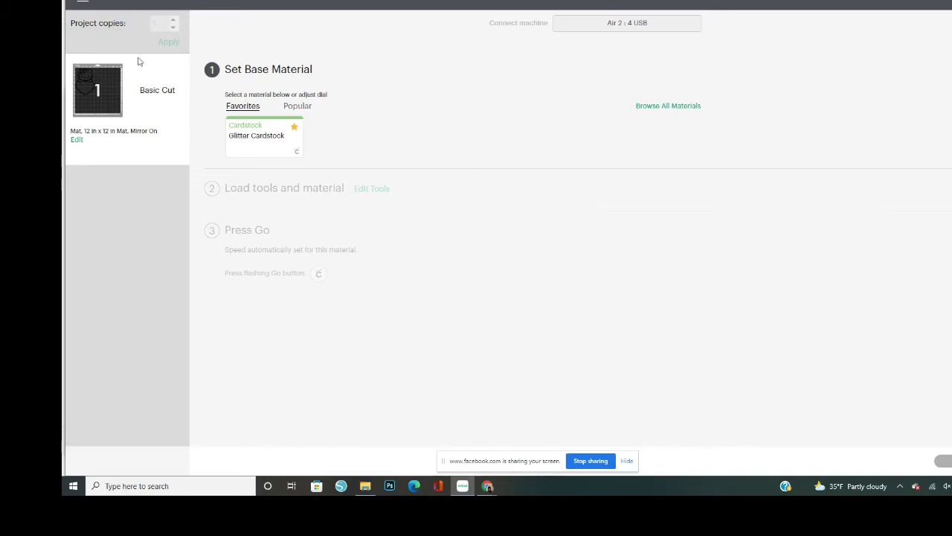
- Browse the full list of compatible base materials to look for a vinyl setting
left_click(694, 110)
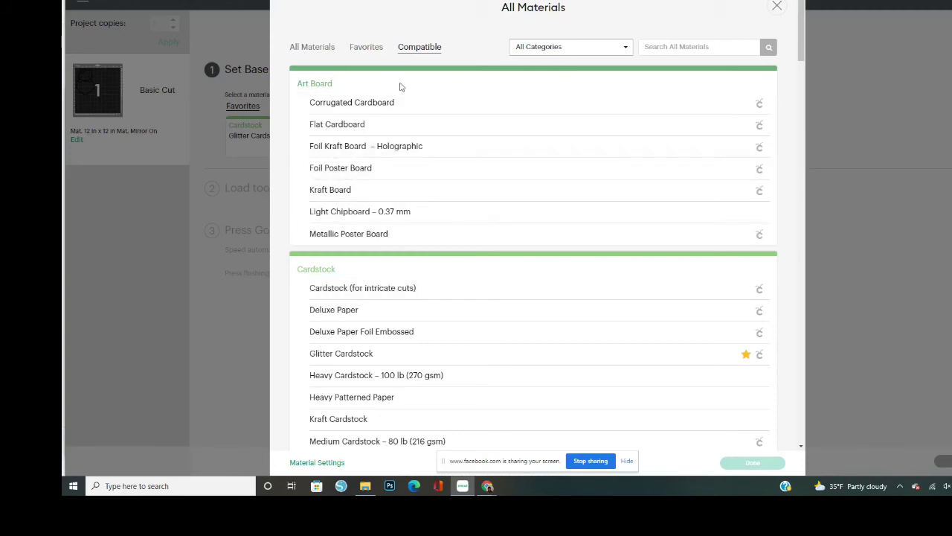
left_click(775, 9)
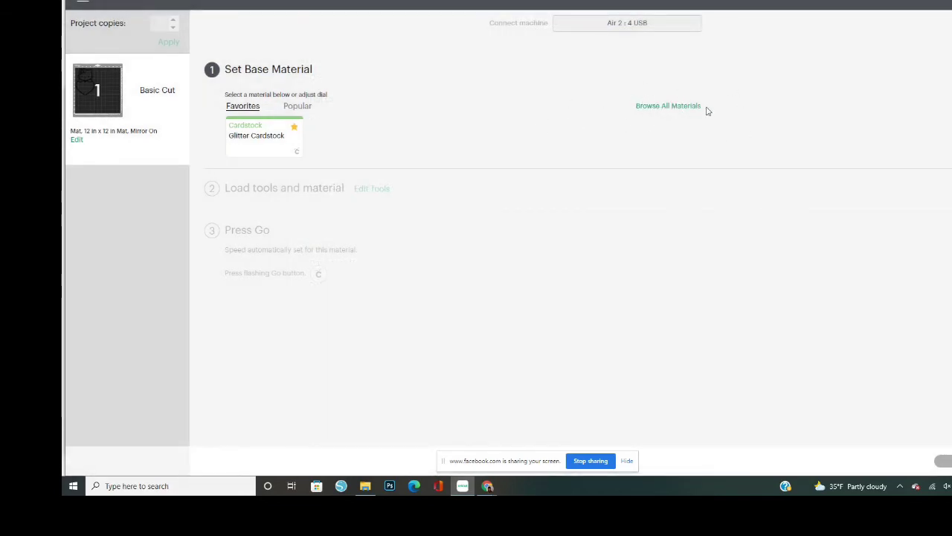
left_click(655, 108)
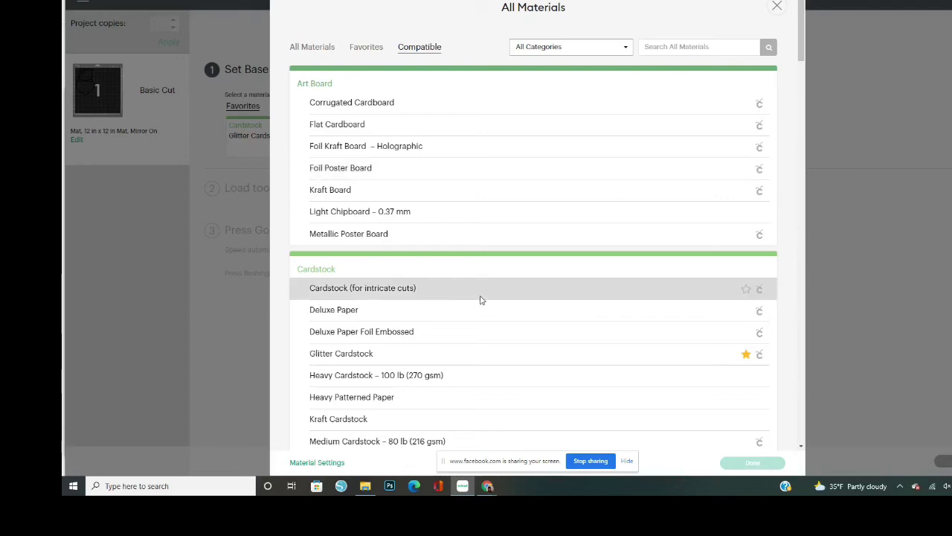
scroll(488, 305, "down", 10)
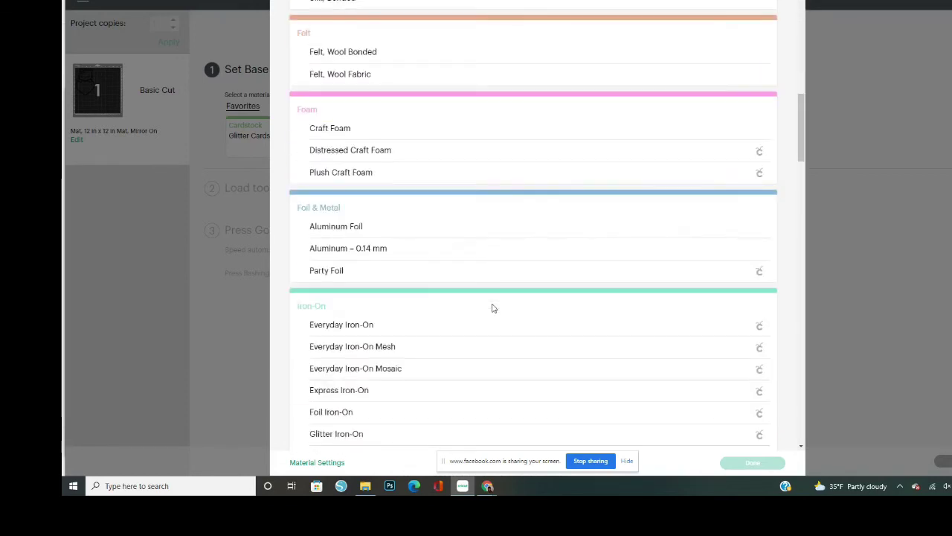
scroll(492, 308, "up", 10)
scroll(498, 317, "down", 2)
scroll(505, 297, "up", 2)
scroll(530, 262, "down", 10)
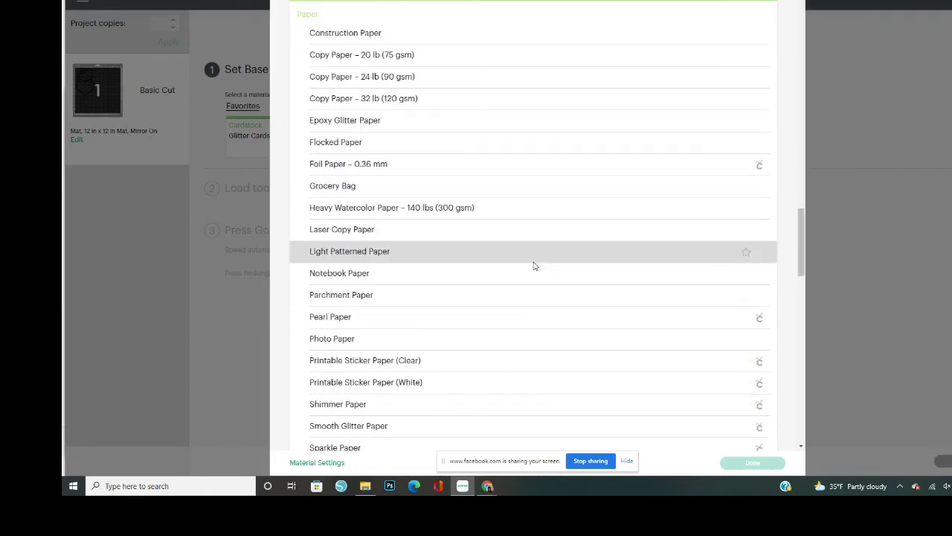
scroll(521, 266, "up", 10)
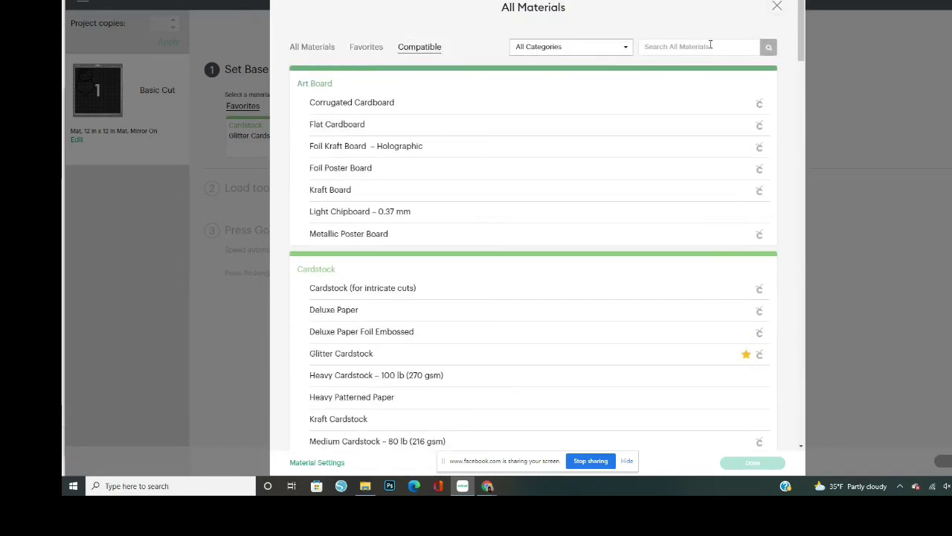
- Search the materials for "vinyl" and set the base material to Glitter Vinyl
left_click(700, 49)
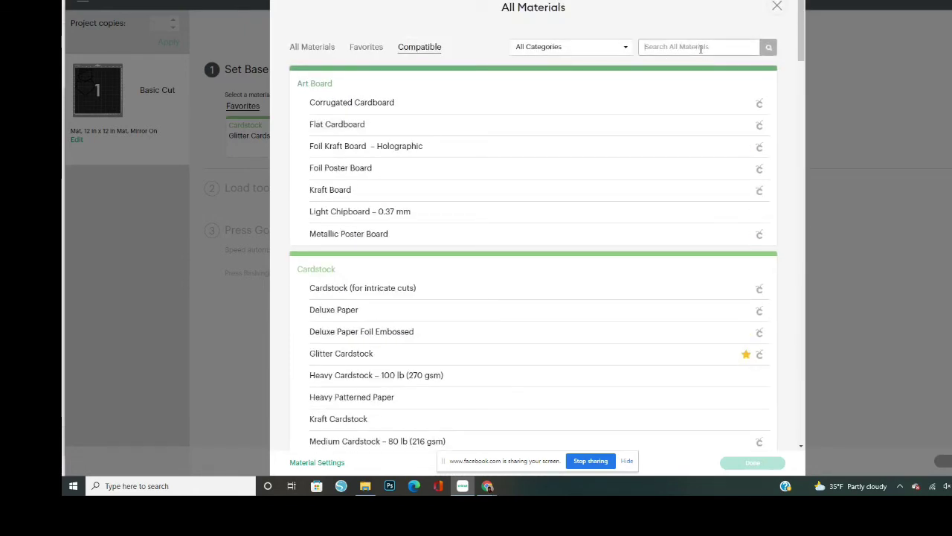
type("vinyl")
left_click(771, 51)
left_click(769, 51)
left_click(771, 51)
left_click(771, 50)
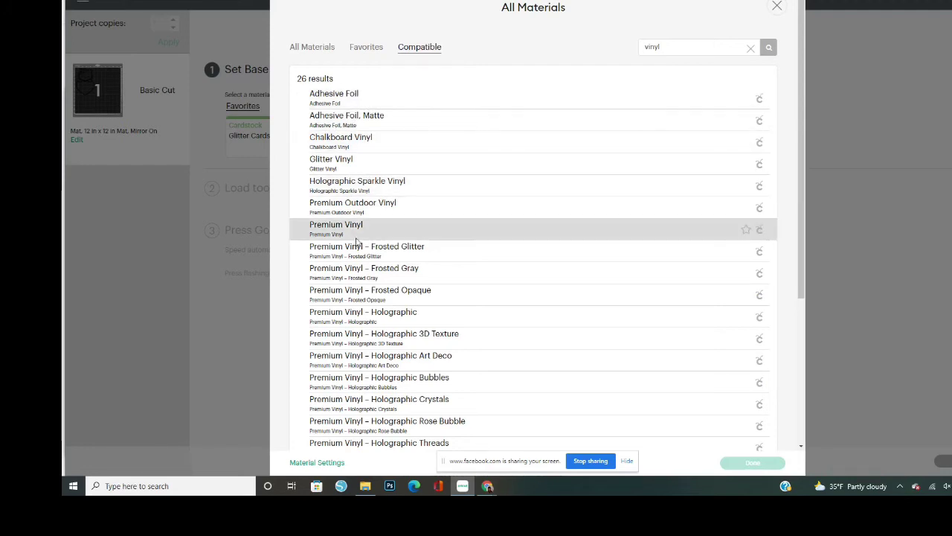
scroll(396, 320, "down", 5)
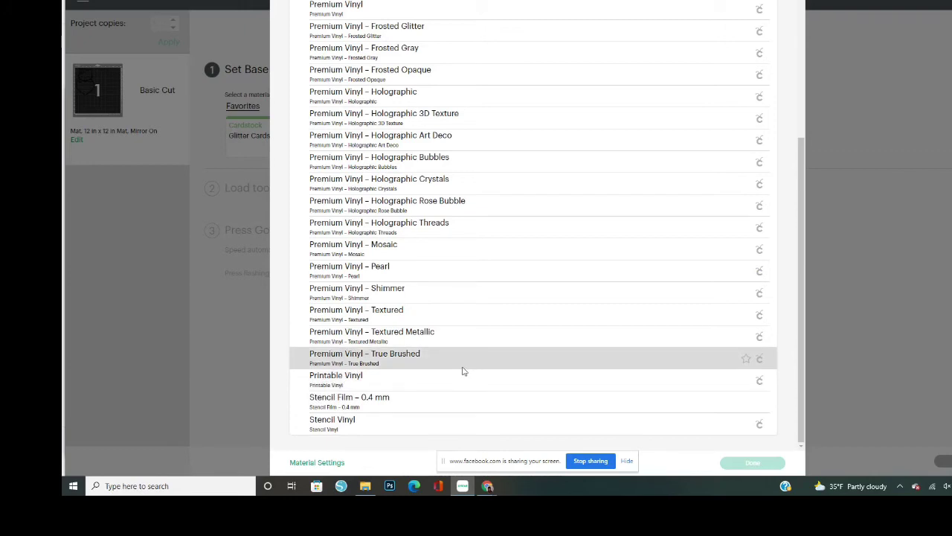
scroll(462, 371, "up", 3)
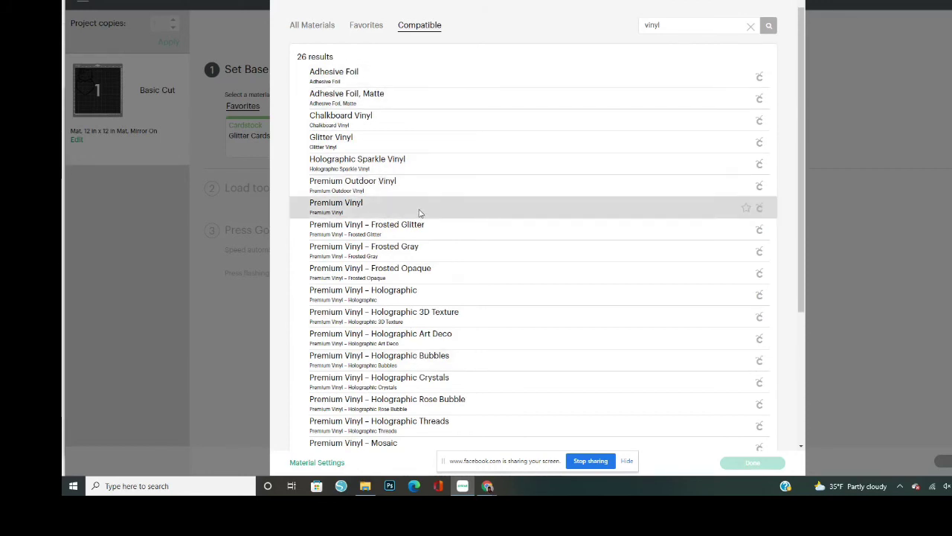
left_click(364, 146)
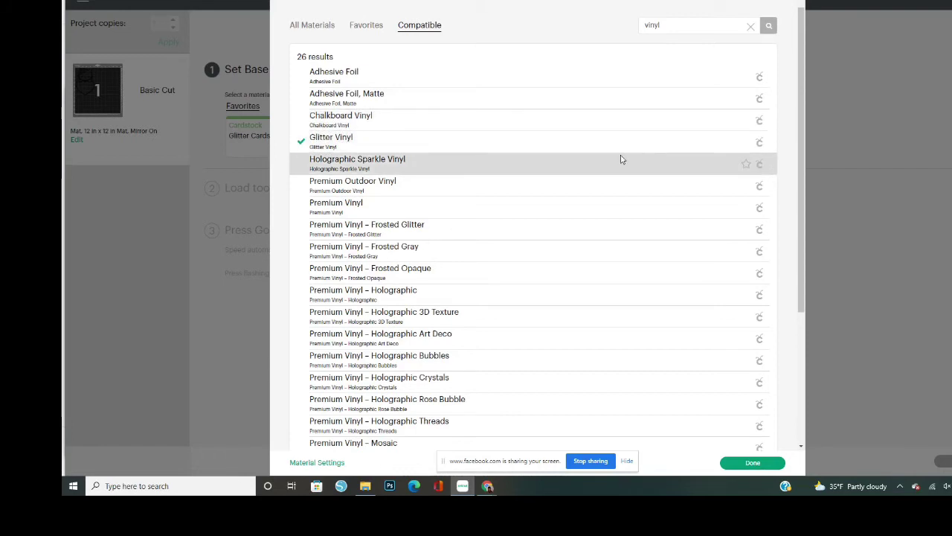
scroll(611, 167, "down", 3)
scroll(580, 160, "up", 3)
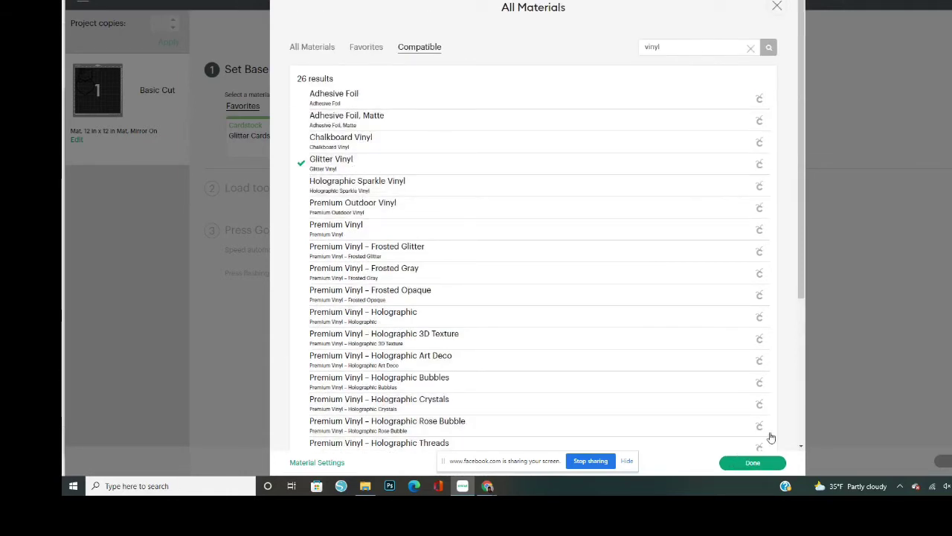
left_click(637, 165)
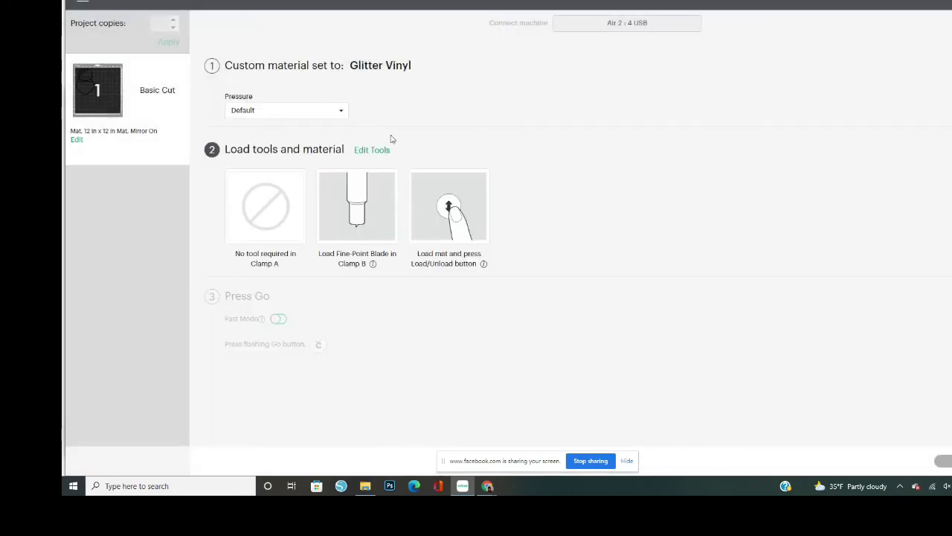
- Check the cutting pressure options for Glitter Vinyl and keep Default
left_click(340, 113)
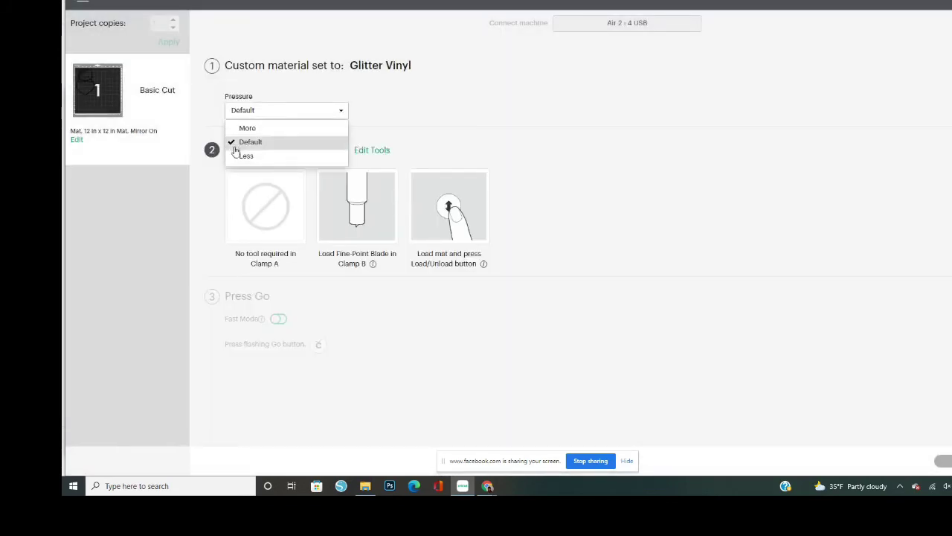
left_click(489, 105)
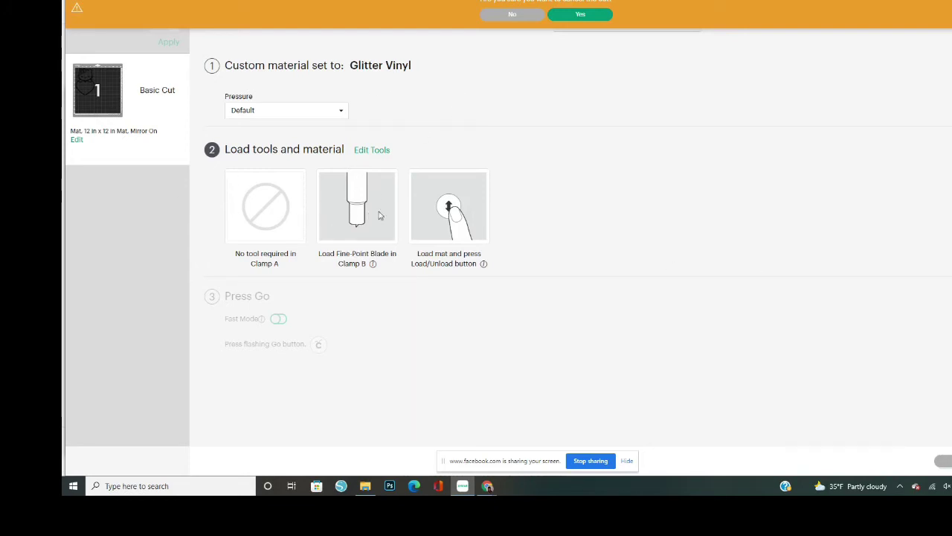
- Confirm cancelling the current cut and continue again from the mirrored mat preview to the machine connection stage
left_click(574, 16)
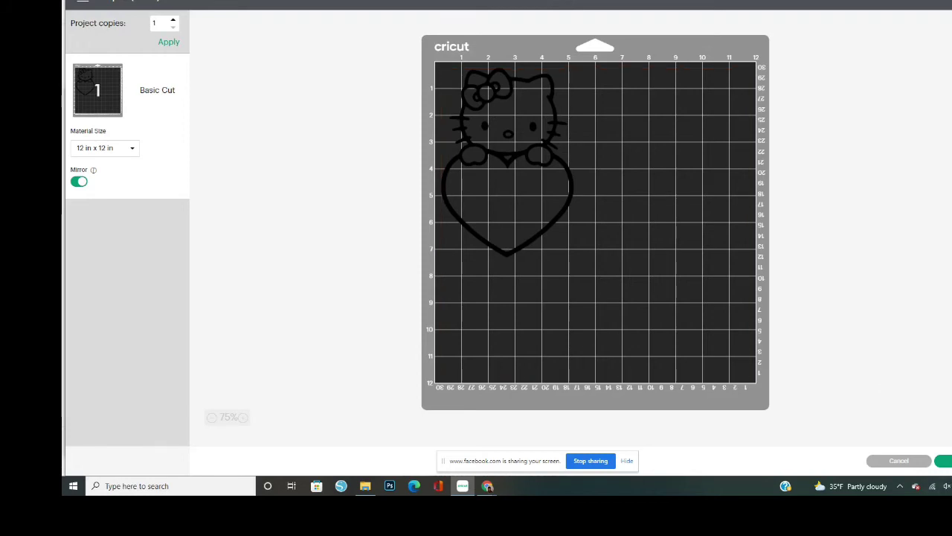
left_click(943, 460)
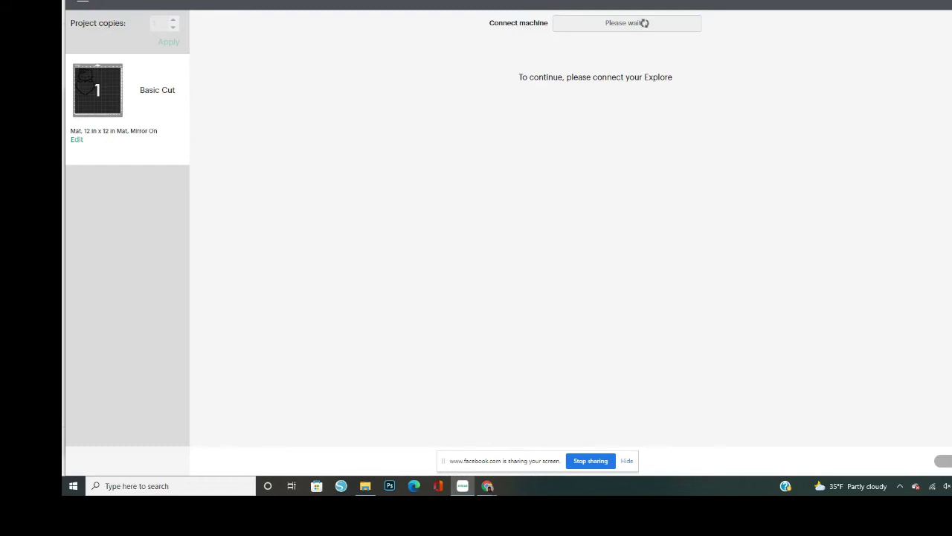